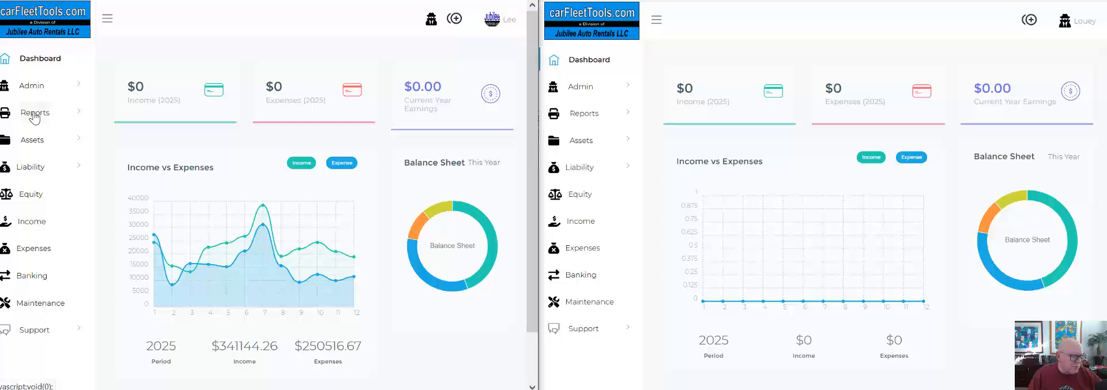
# Open the Balance Sheet report in the account that contains the existing financial data and show its filter options.
pyautogui.click(34, 114)
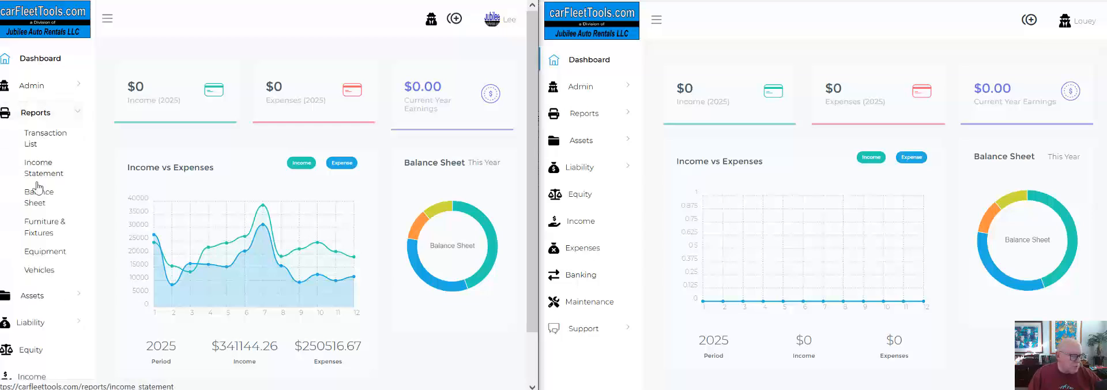
pyautogui.click(35, 197)
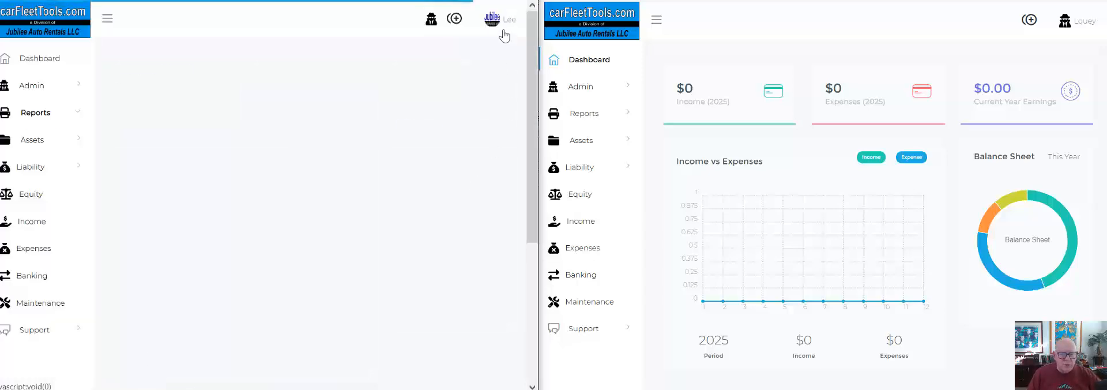
pyautogui.click(483, 74)
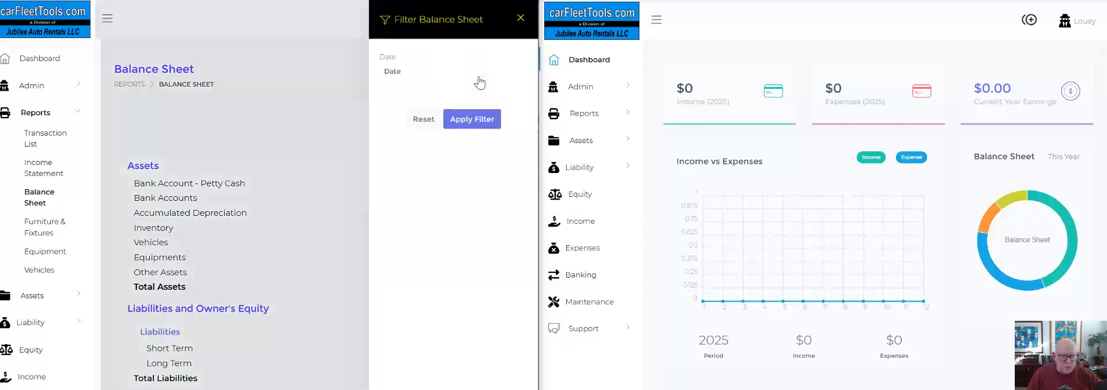
# Filter the balance sheet to the date 31-12-2023 and review its assets, liabilities and equity.
pyautogui.click(428, 71)
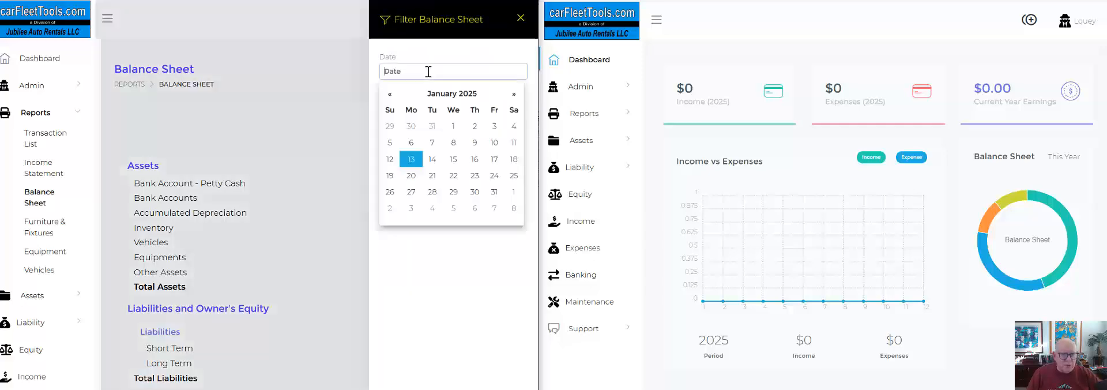
pyautogui.click(391, 95)
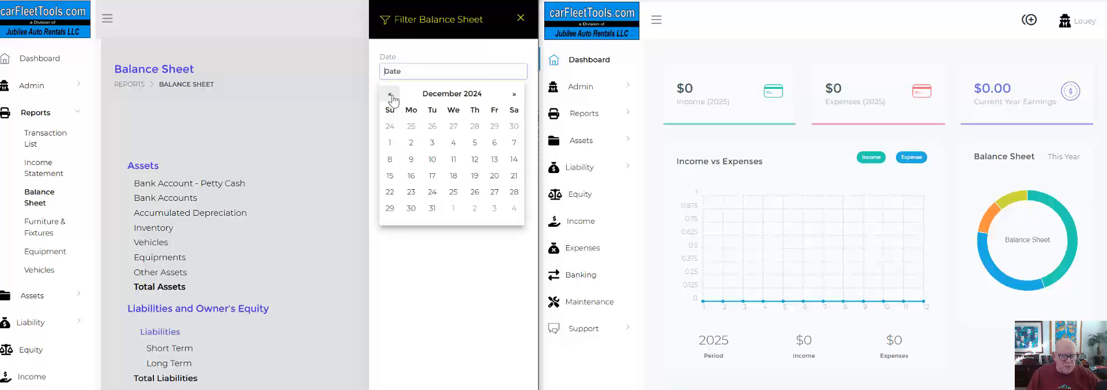
pyautogui.click(432, 208)
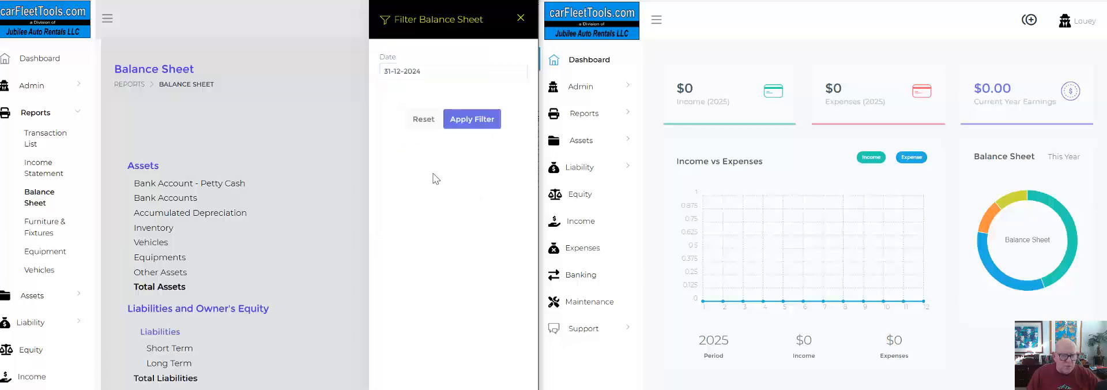
pyautogui.click(429, 71)
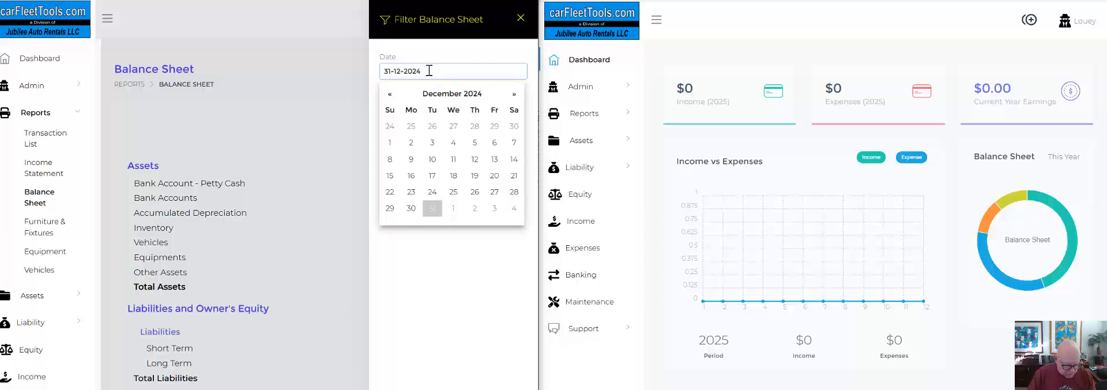
pyautogui.press('BackSpace')
pyautogui.write('3')
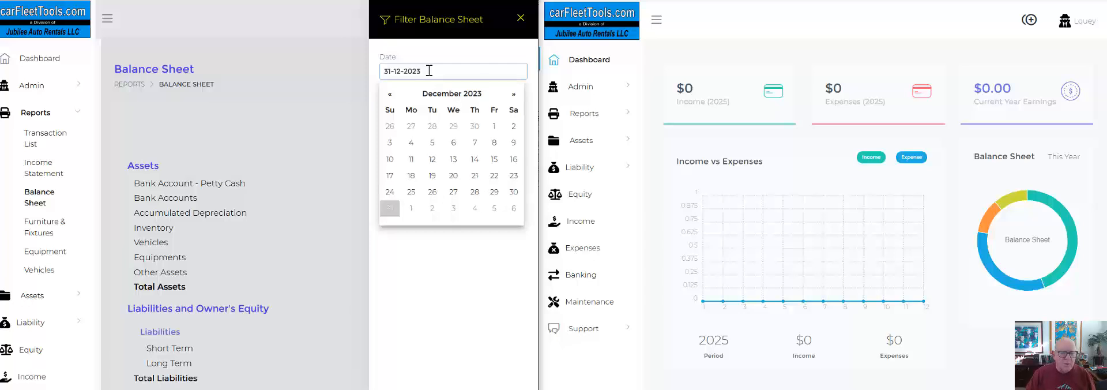
pyautogui.click(467, 274)
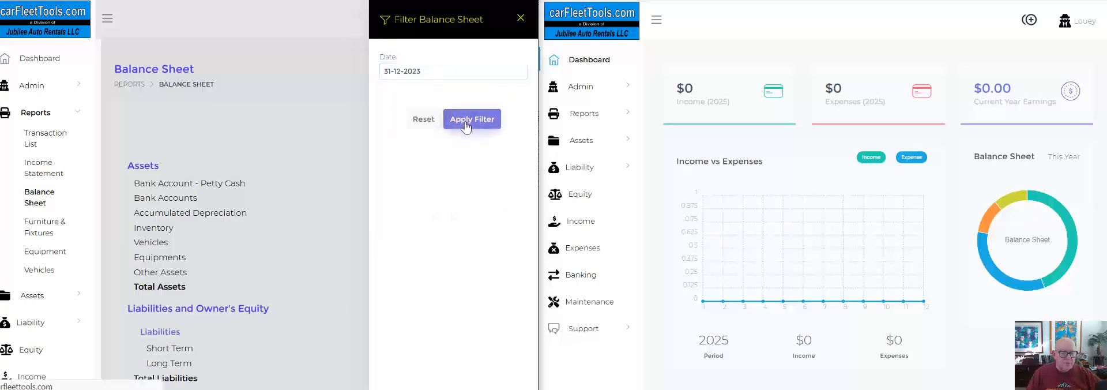
pyautogui.click(467, 120)
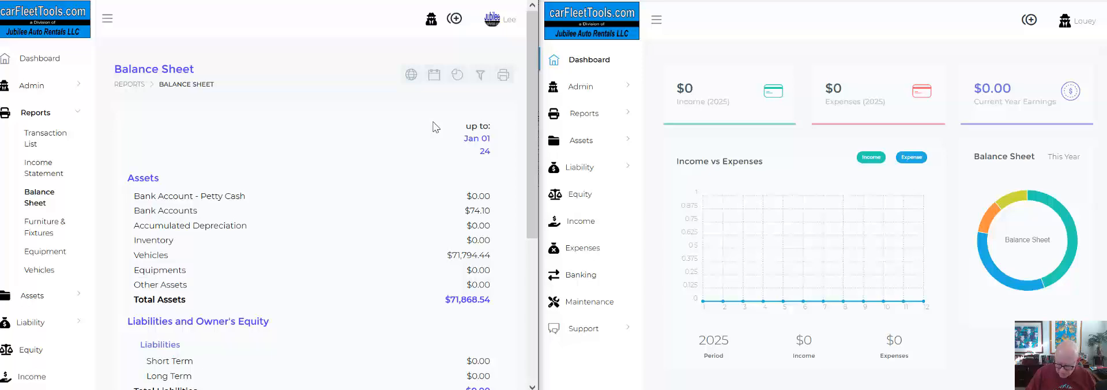
pyautogui.hotkey('ctrl', '+')
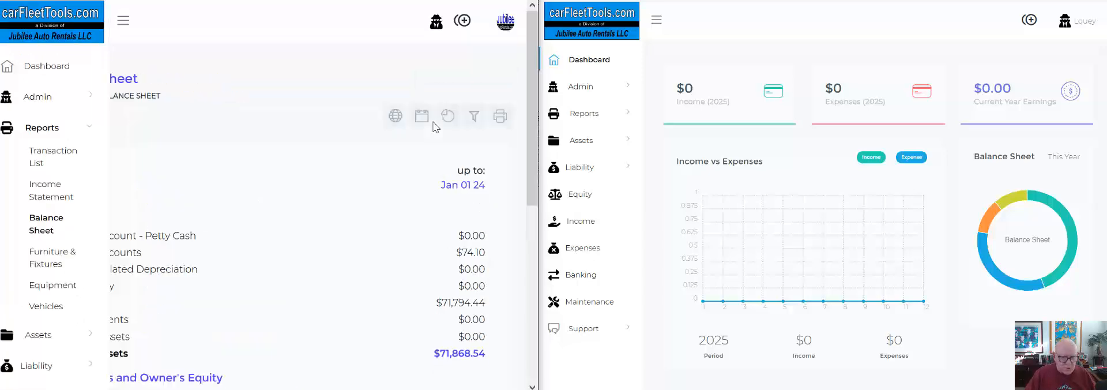
pyautogui.hotkey('ctrl', '-')
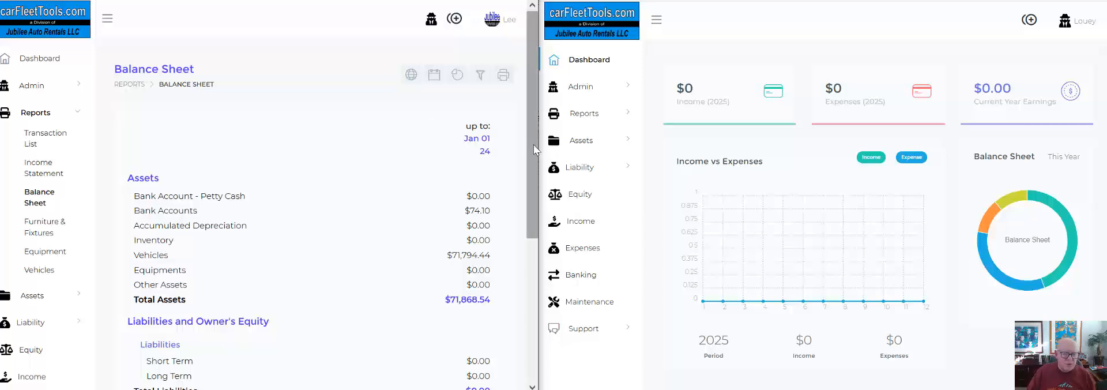
pyautogui.moveTo(535, 148); pyautogui.dragTo(525, 225)
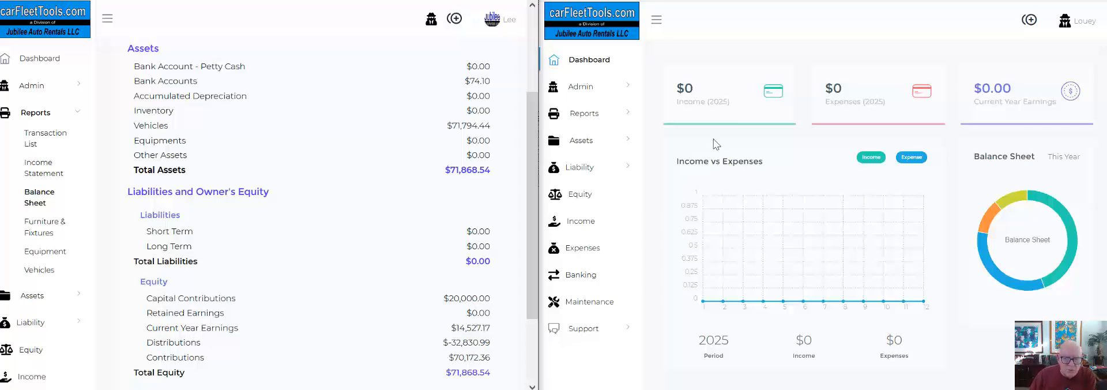
# In the empty account, start a new general journal entry dated 12/31/2023 with reference JE123123a.
pyautogui.click(580, 92)
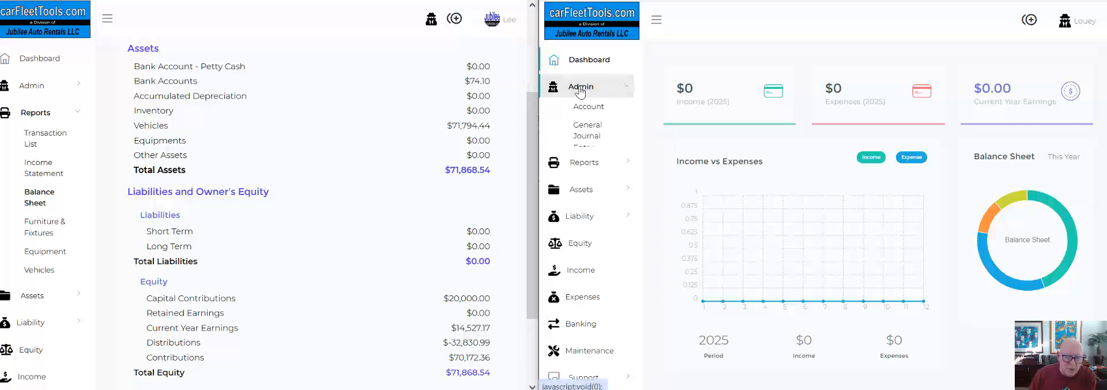
pyautogui.click(593, 135)
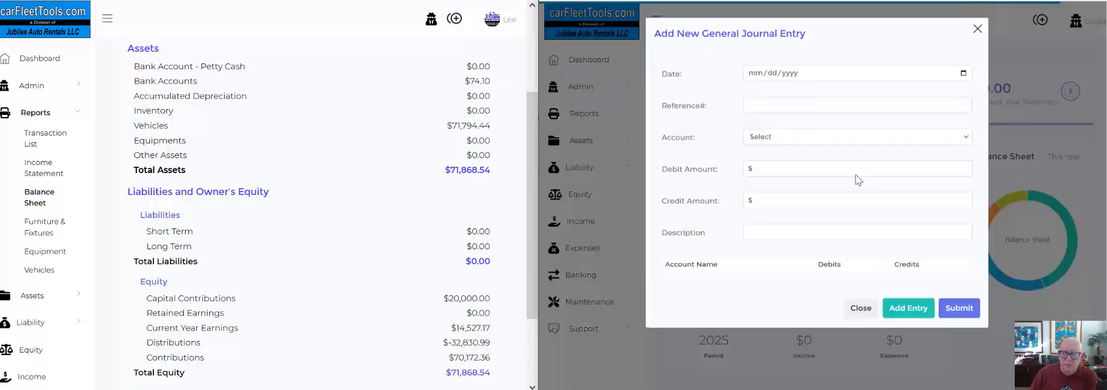
pyautogui.click(762, 74)
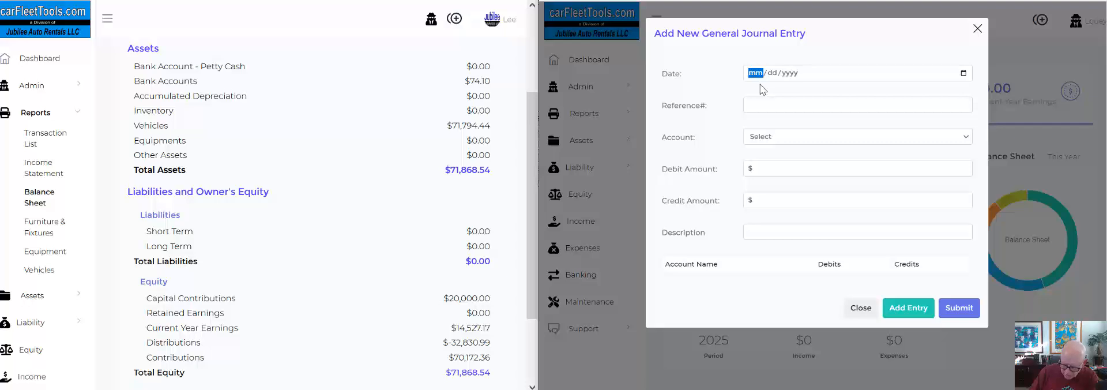
pyautogui.write('12312023')
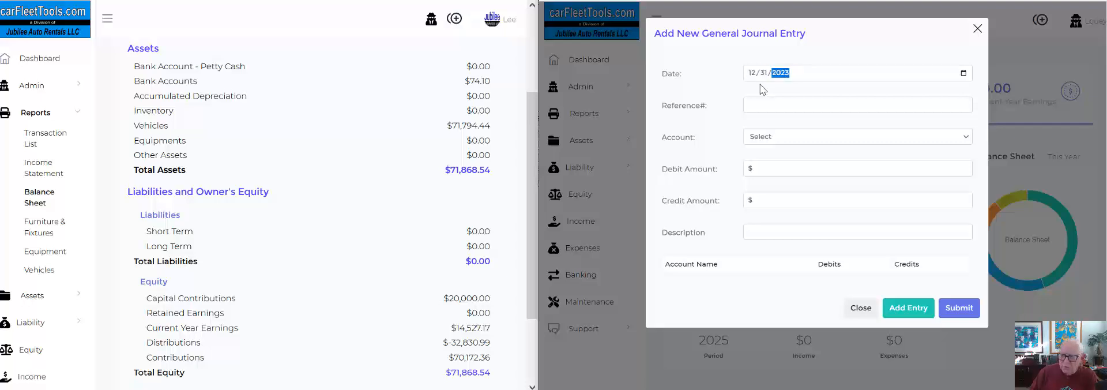
pyautogui.click(763, 105)
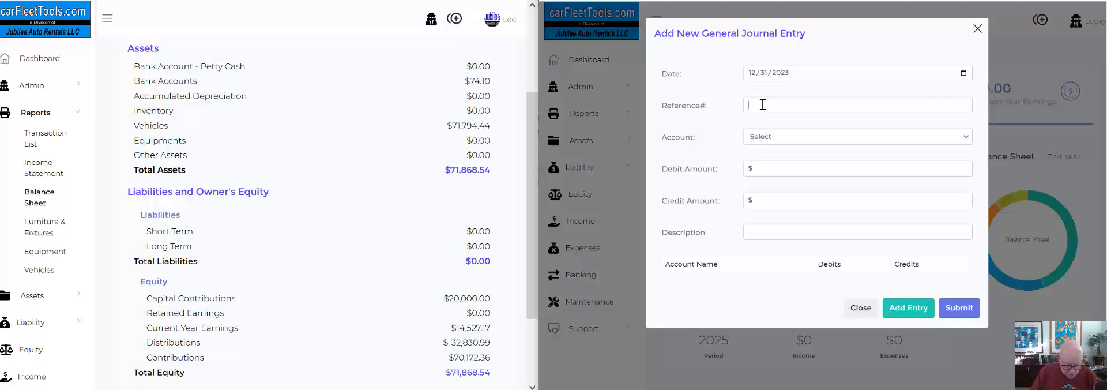
pyautogui.write('JE')
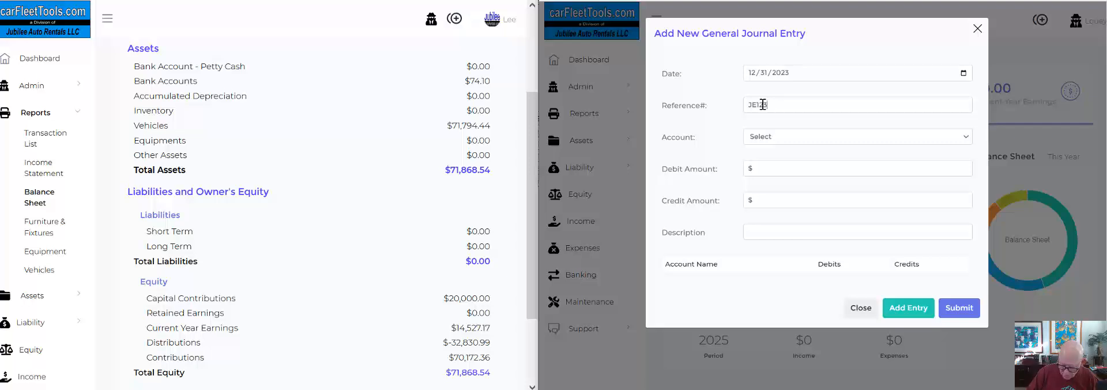
pyautogui.write('123123')
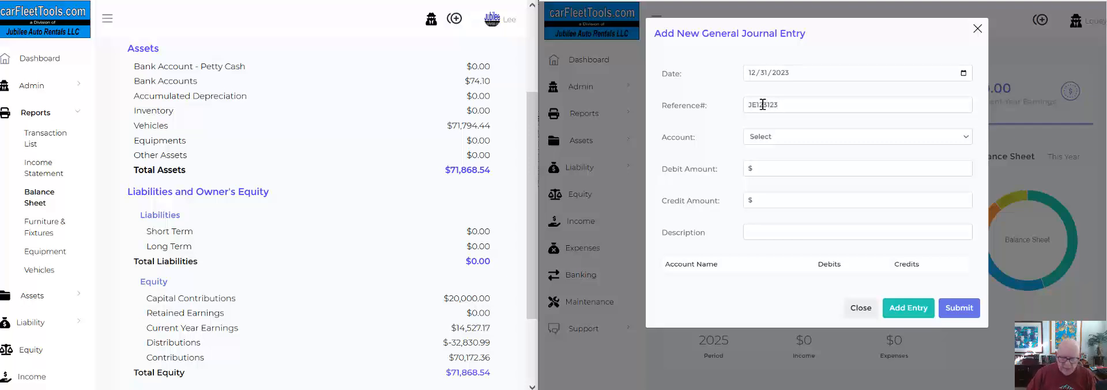
pyautogui.write('a')
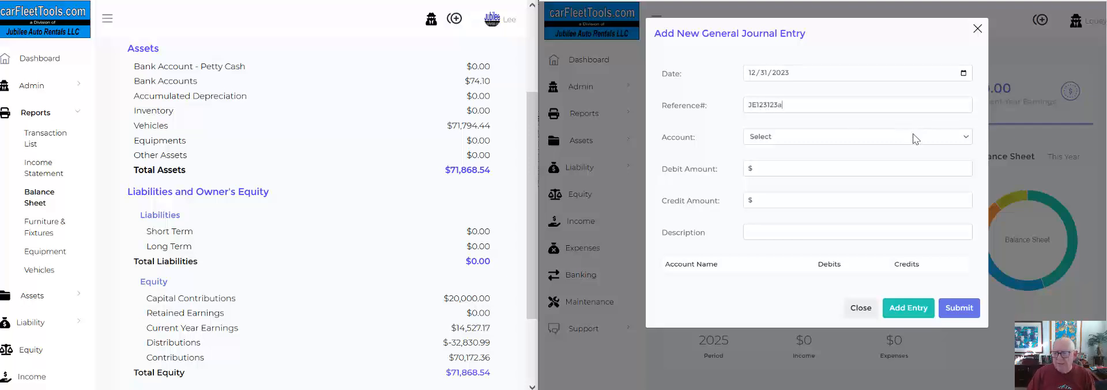
# Assign the journal line to the short-term asset Comerica bank account with a debit of 74.10.
pyautogui.click(771, 140)
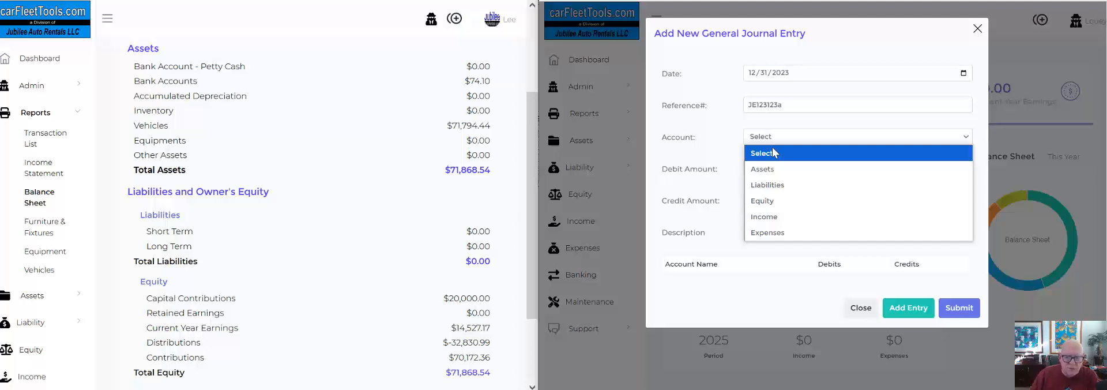
pyautogui.click(768, 169)
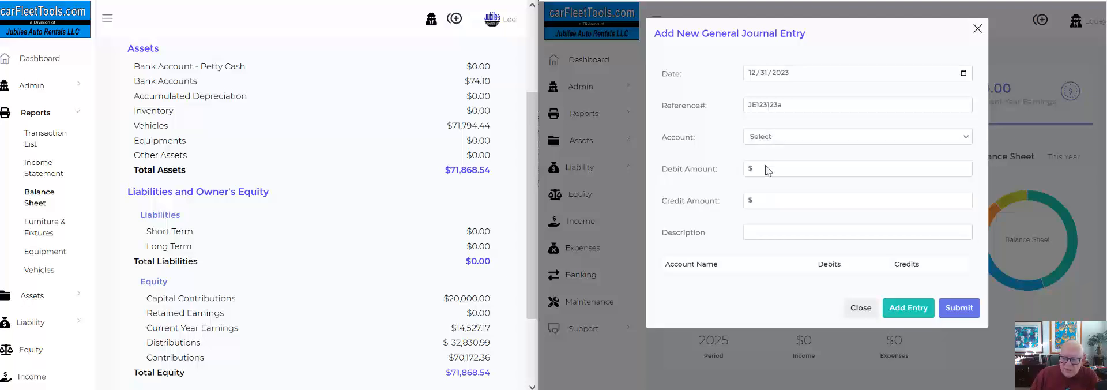
pyautogui.click(771, 156)
pyautogui.click(773, 182)
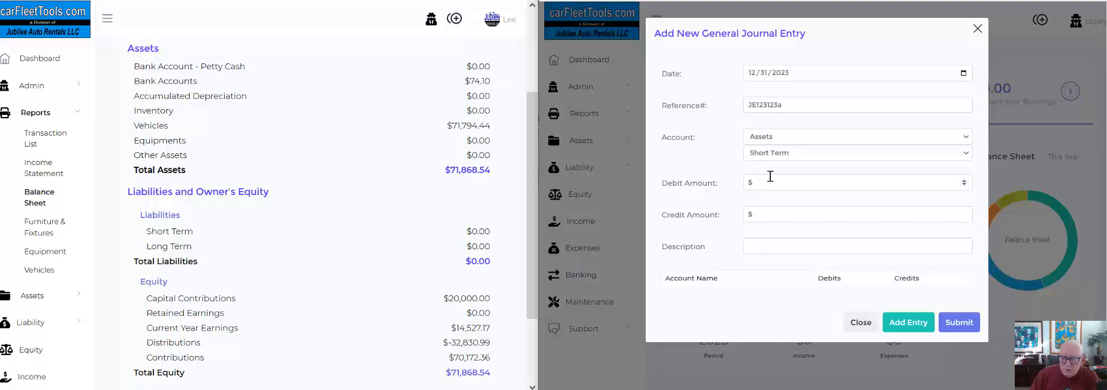
pyautogui.click(772, 173)
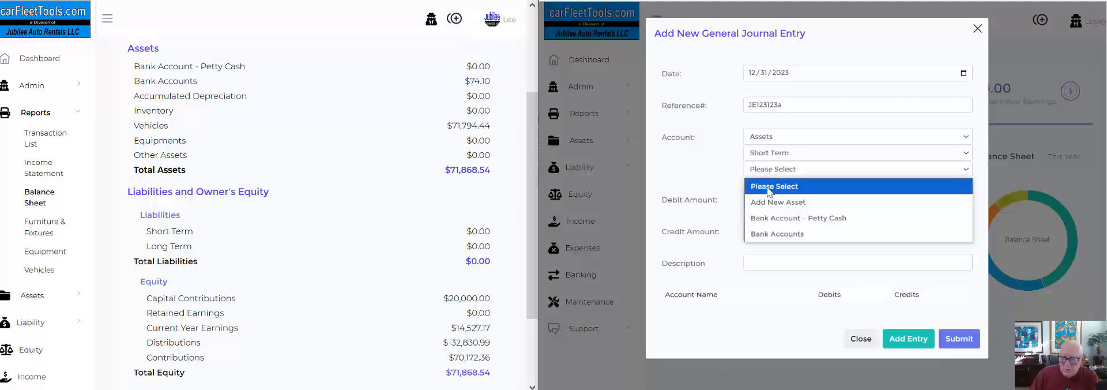
pyautogui.click(770, 234)
pyautogui.click(776, 187)
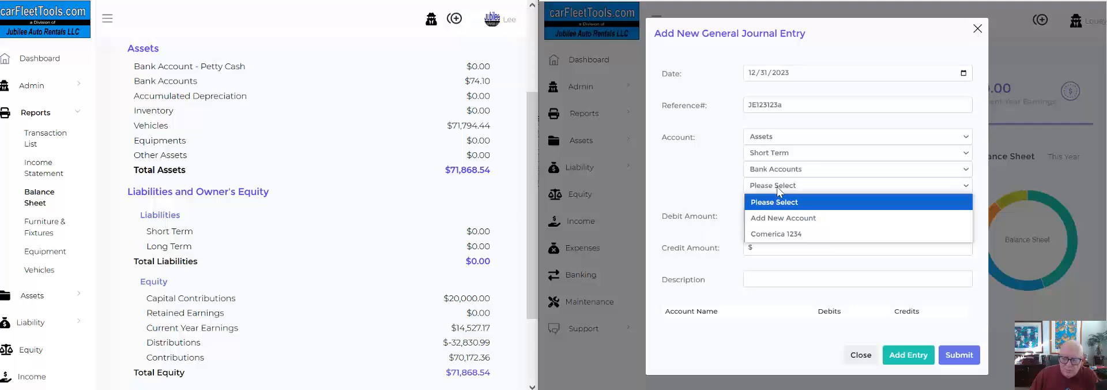
pyautogui.click(764, 233)
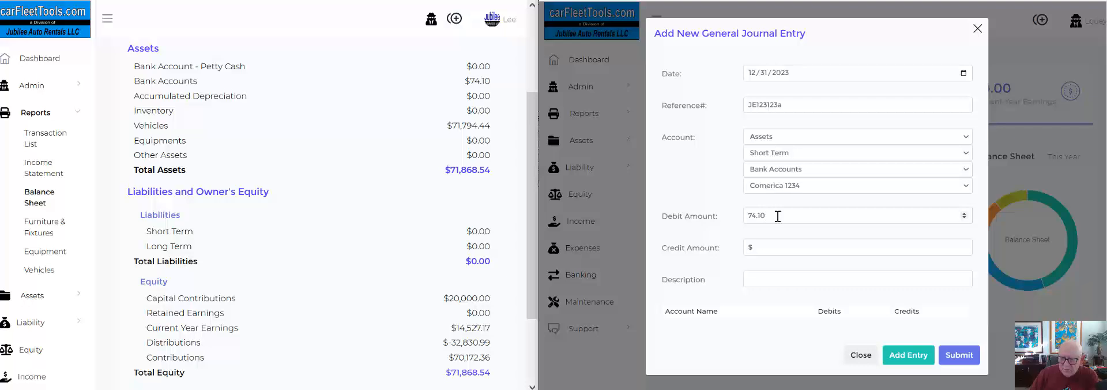
# Describe the journal entry as "Setup 123124 Balances" and add the bank account line to it.
pyautogui.click(755, 277)
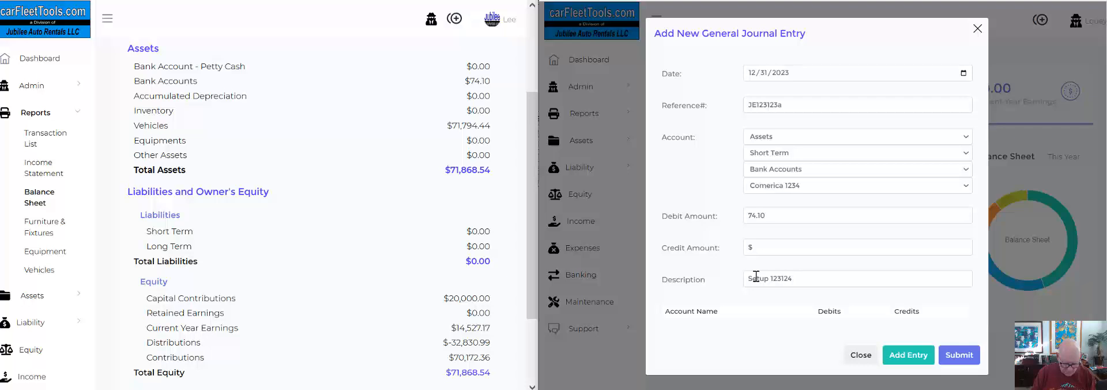
pyautogui.write('Balances')
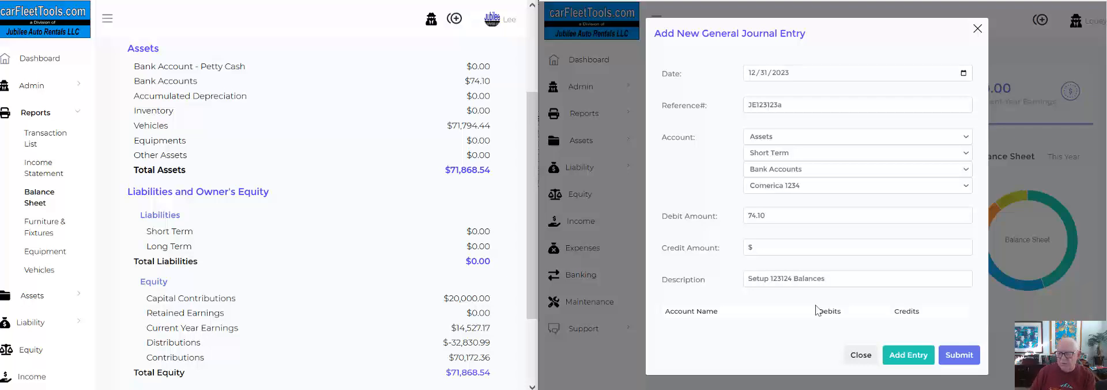
pyautogui.click(907, 356)
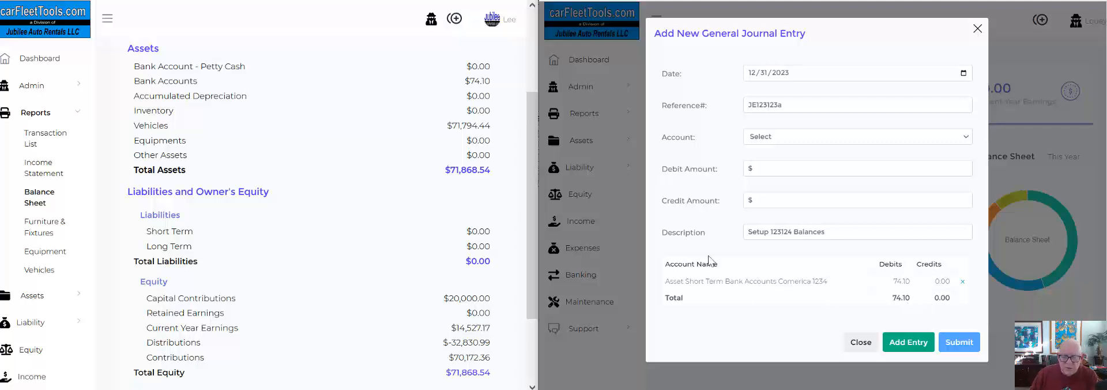
# Assign the next journal line to the long-term asset account Vehicles, with the vehicle left as Unassigned.
pyautogui.click(763, 141)
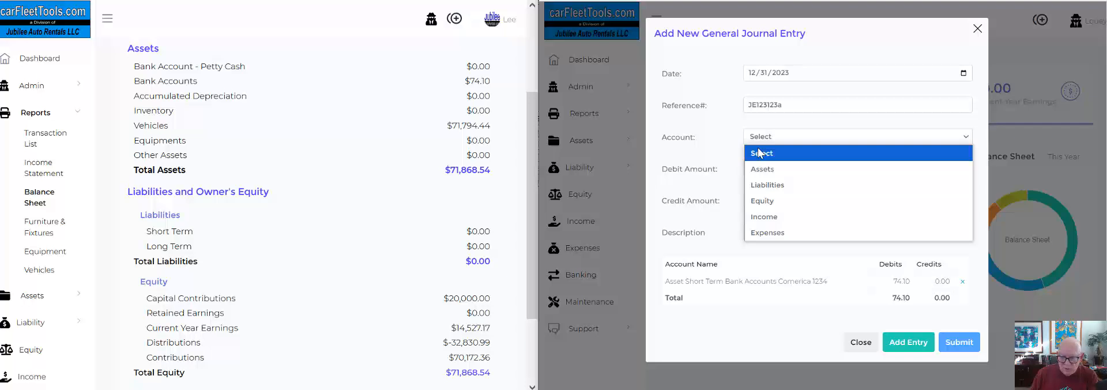
pyautogui.click(758, 171)
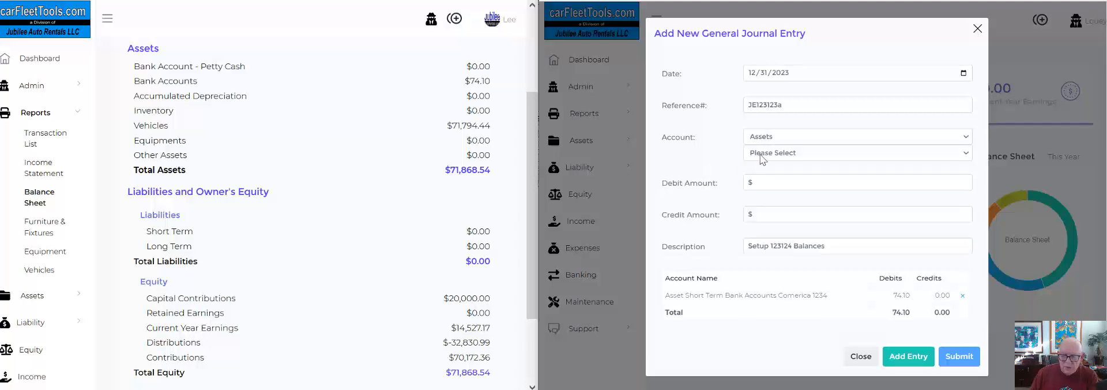
pyautogui.click(761, 152)
pyautogui.click(759, 199)
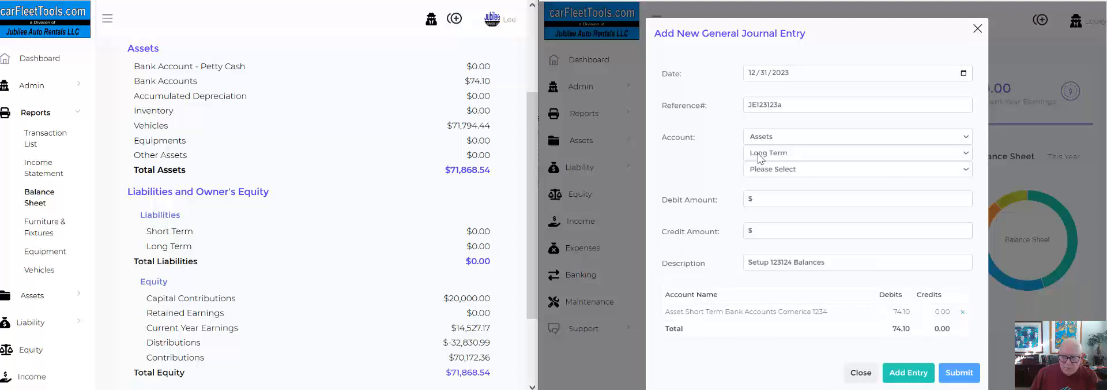
pyautogui.click(760, 169)
pyautogui.click(760, 282)
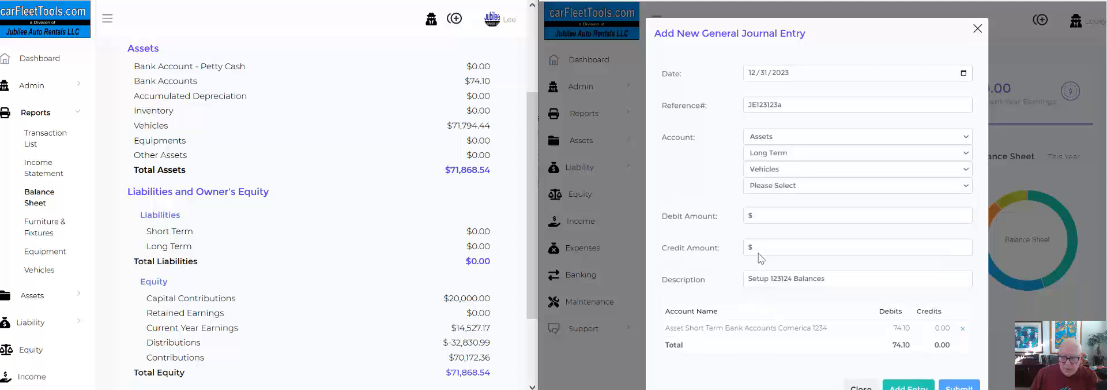
pyautogui.click(762, 186)
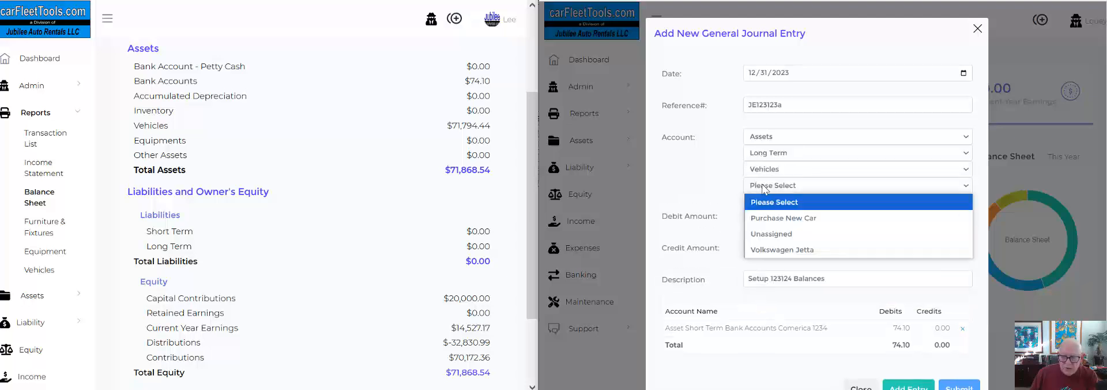
pyautogui.click(768, 234)
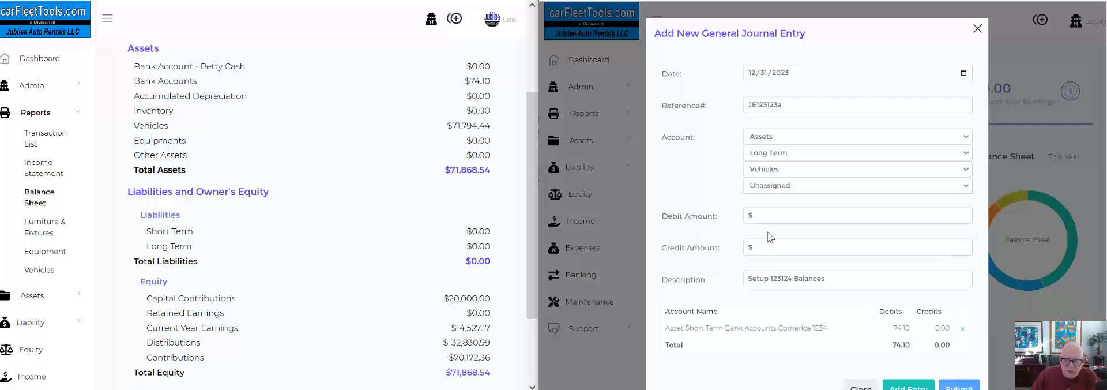
# Give the vehicles line a debit of 71794.44 and add it to the journal entry.
pyautogui.click(770, 214)
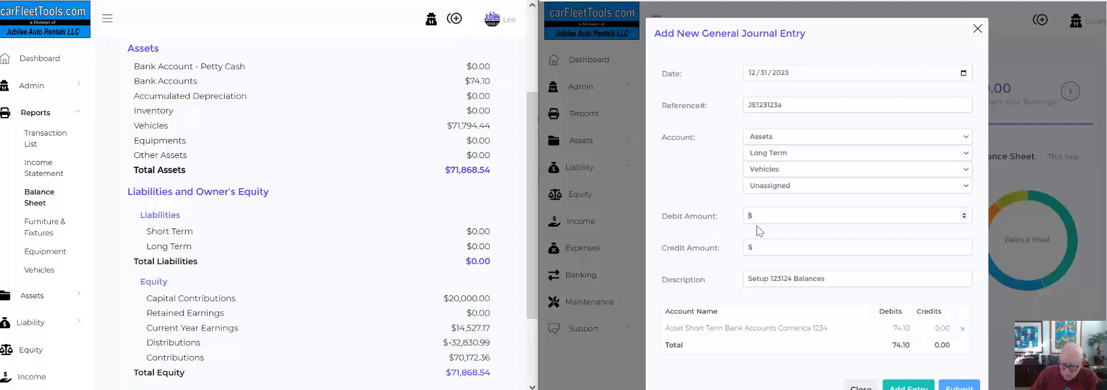
pyautogui.write('71794')
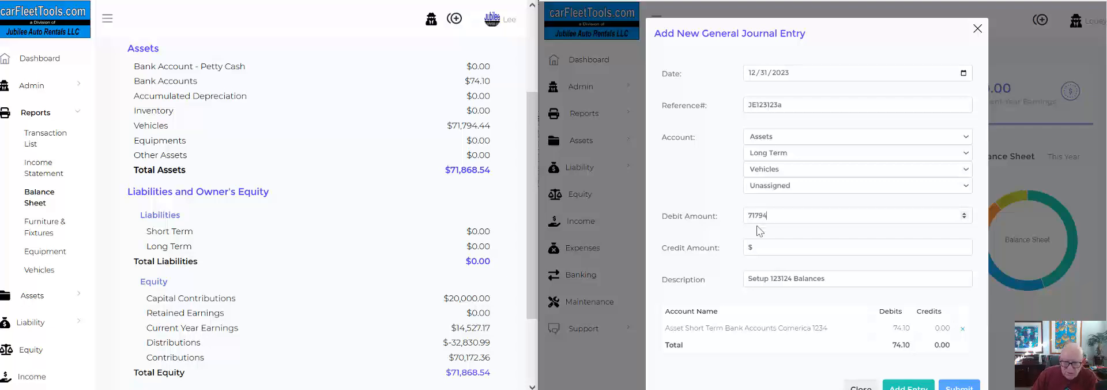
pyautogui.write('.44')
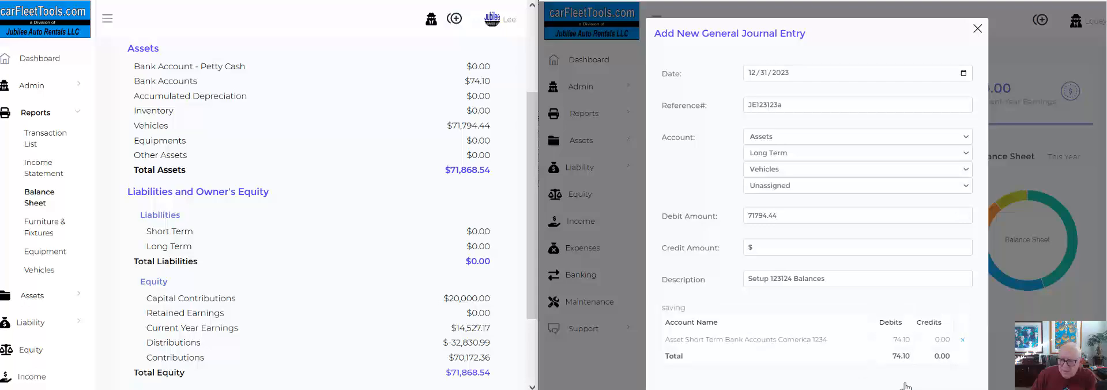
pyautogui.click(902, 385)
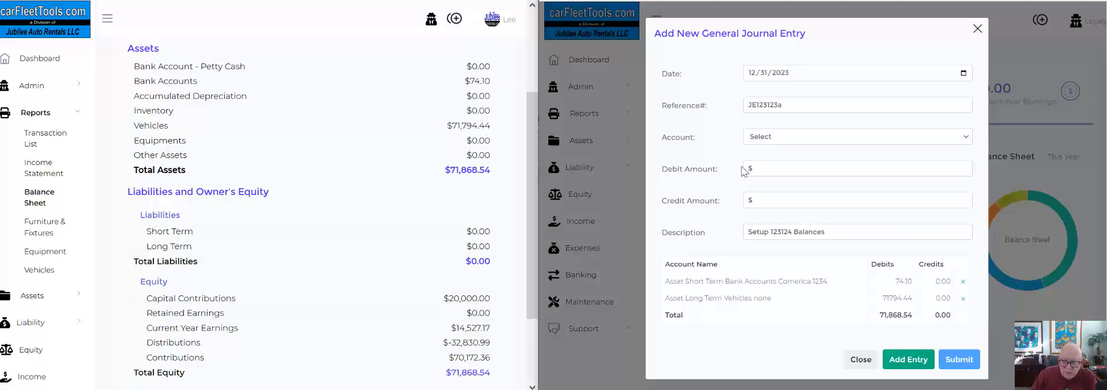
# Add an equity line for Paid in Capital with a credit of 20000.00 to the journal entry.
pyautogui.click(764, 140)
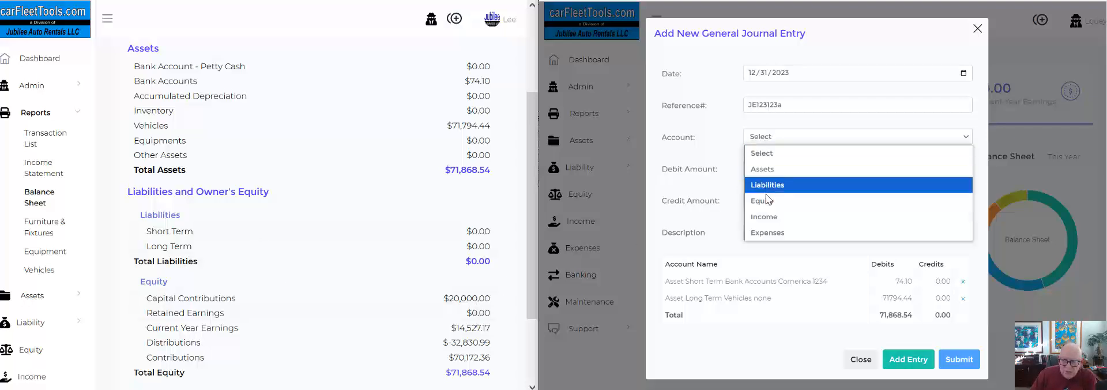
pyautogui.click(765, 200)
pyautogui.click(767, 154)
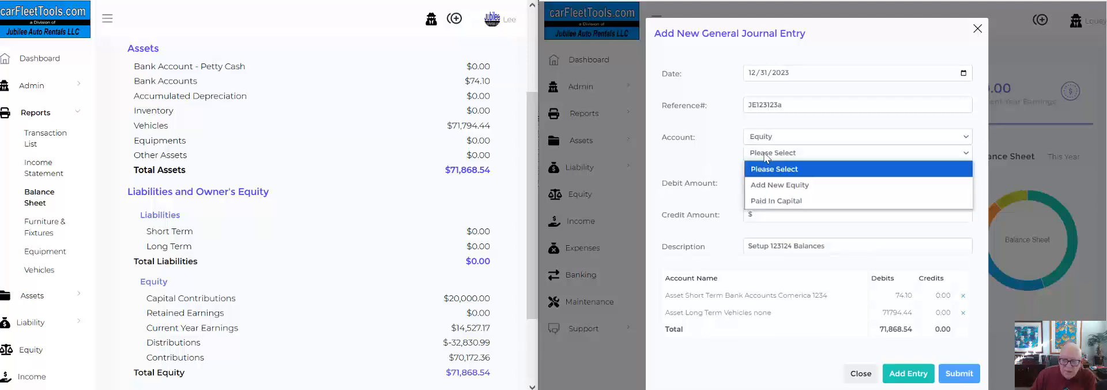
pyautogui.click(766, 201)
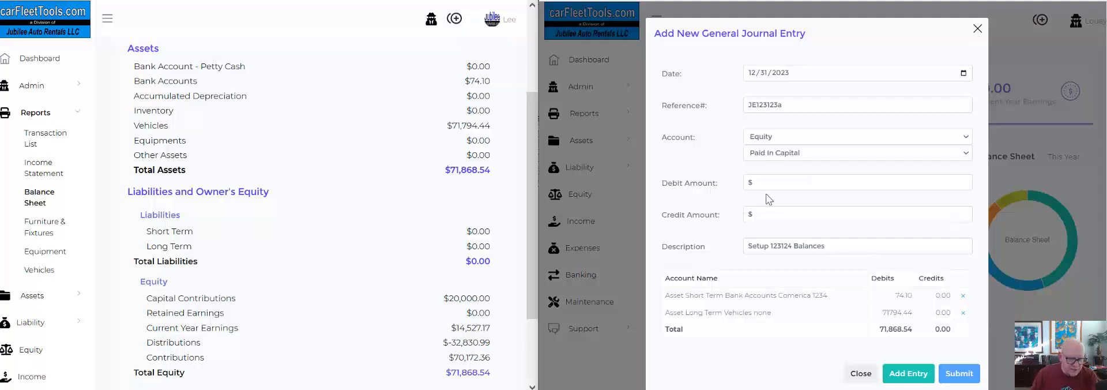
pyautogui.click(770, 182)
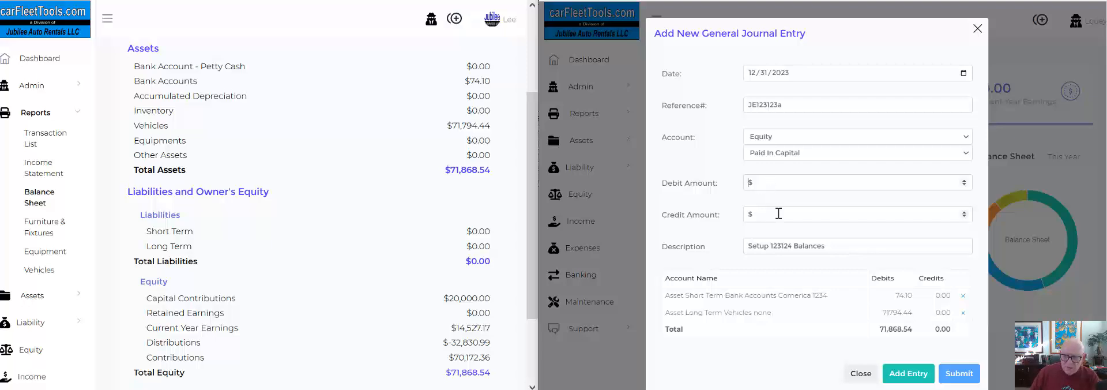
pyautogui.click(779, 213)
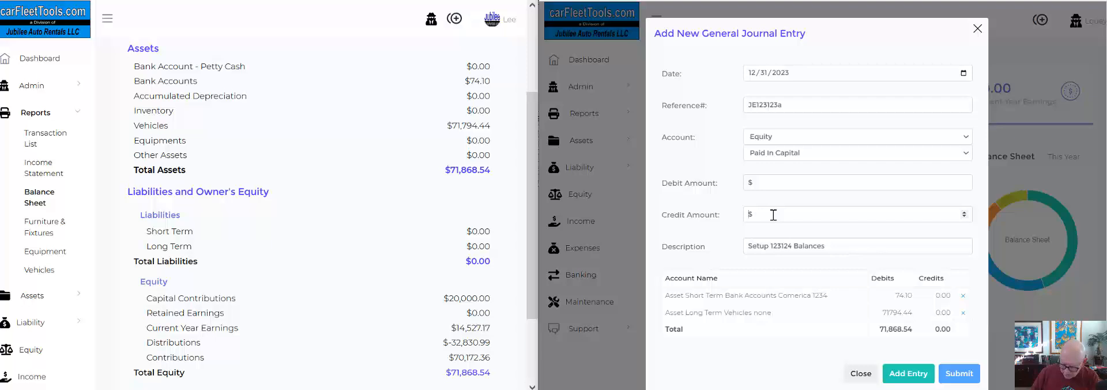
pyautogui.write('20000.0')
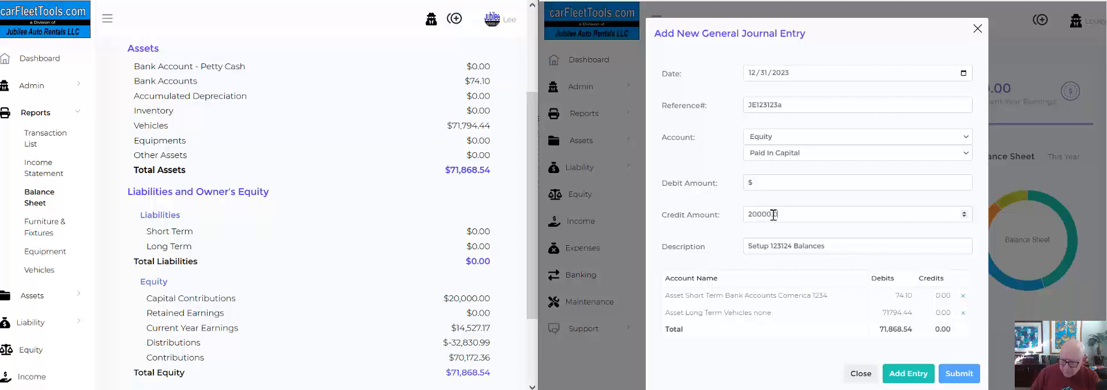
pyautogui.write('0')
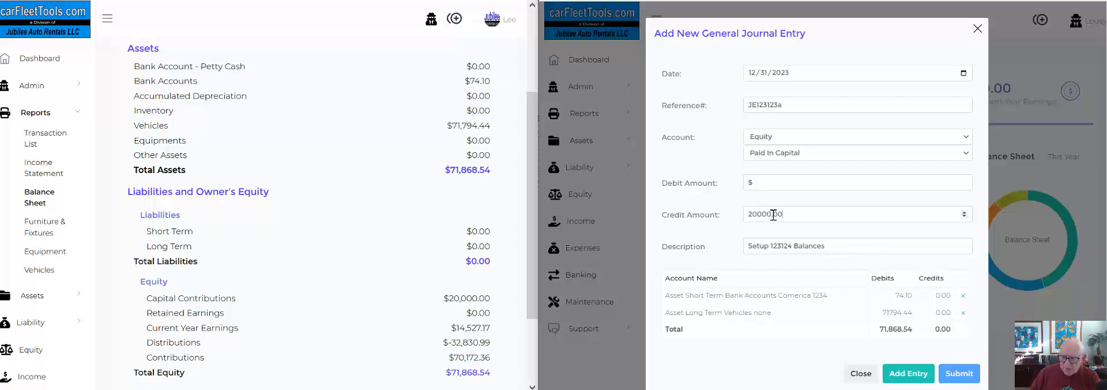
pyautogui.click(908, 375)
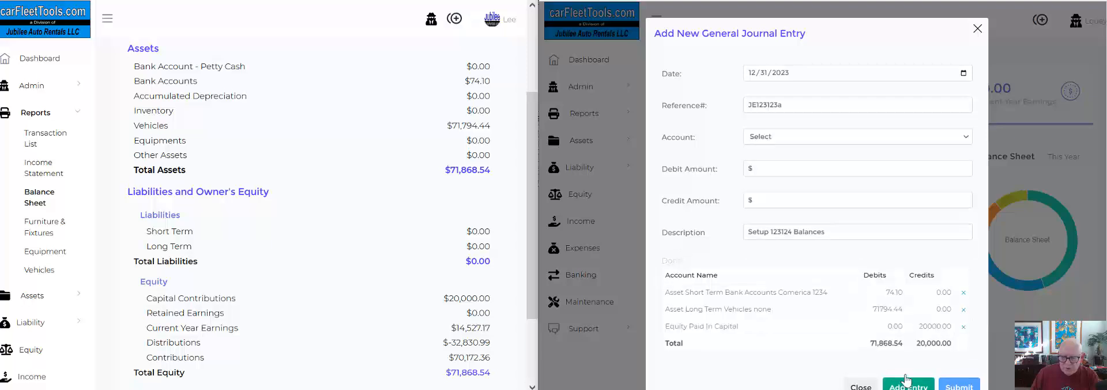
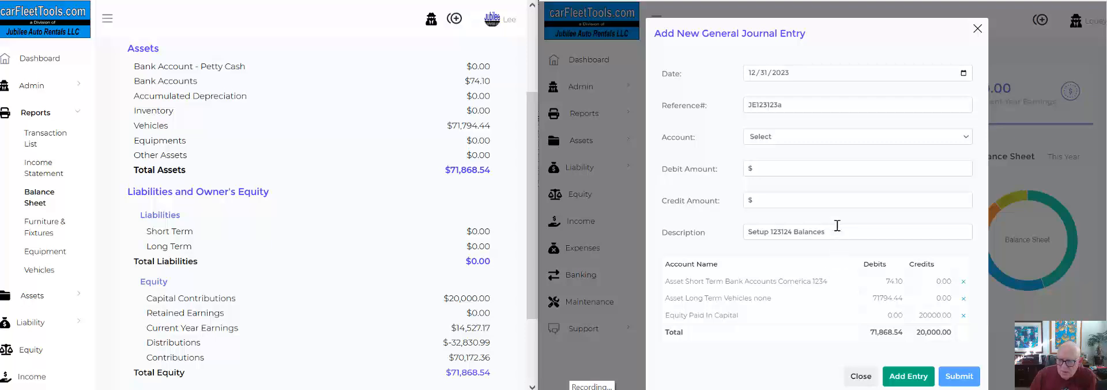
# Assign the next journal line to a new equity account named Distributions.
pyautogui.click(767, 141)
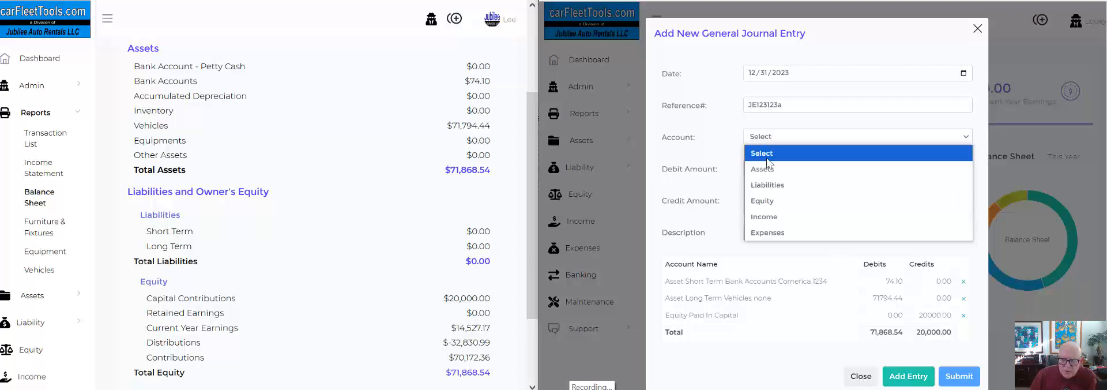
pyautogui.click(763, 202)
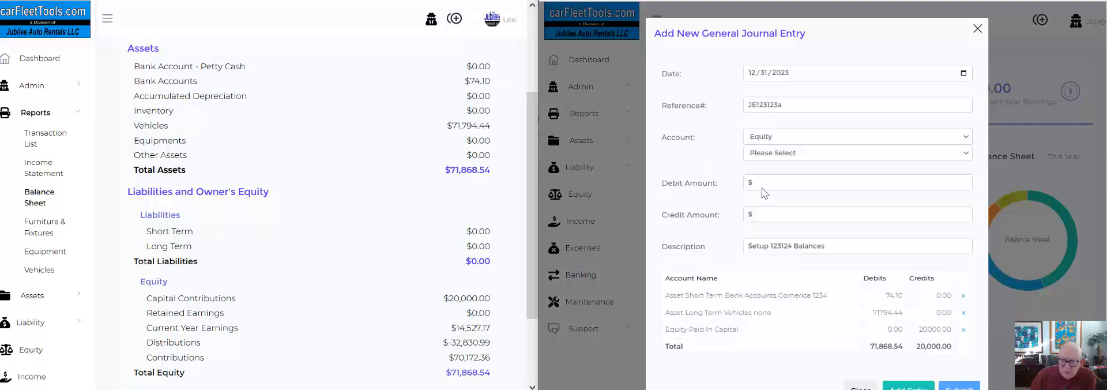
pyautogui.click(759, 153)
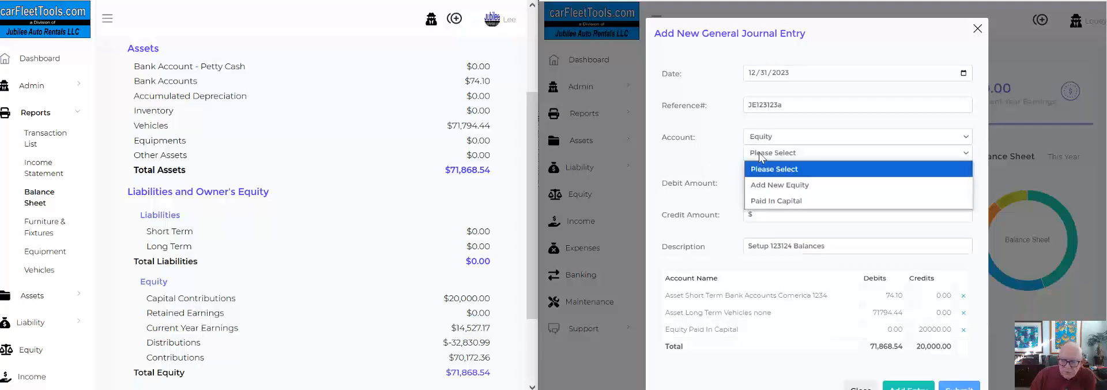
pyautogui.click(773, 186)
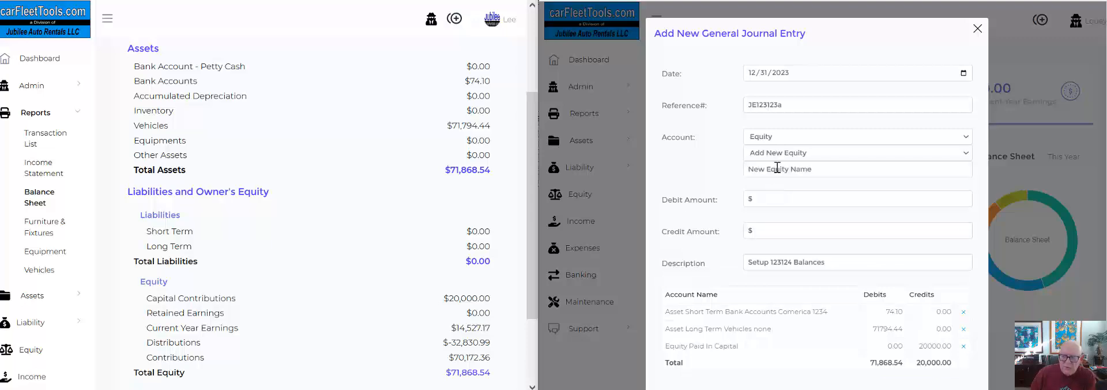
pyautogui.write('Distribu')
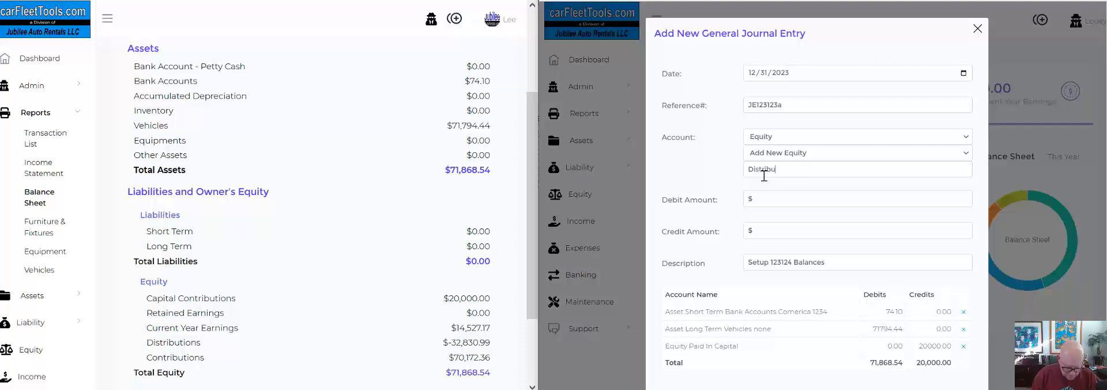
pyautogui.write('tions')
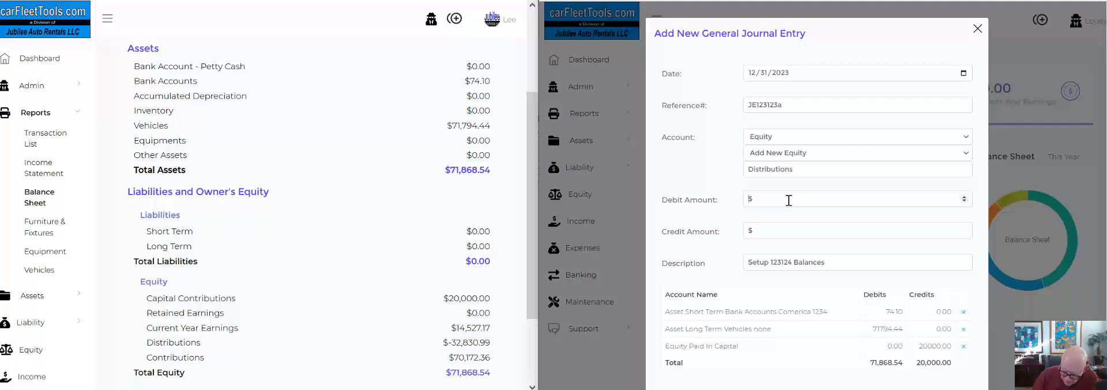
# Give the Distributions line a debit of 32830.99 and add it to the journal entry.
pyautogui.write('32830.99')
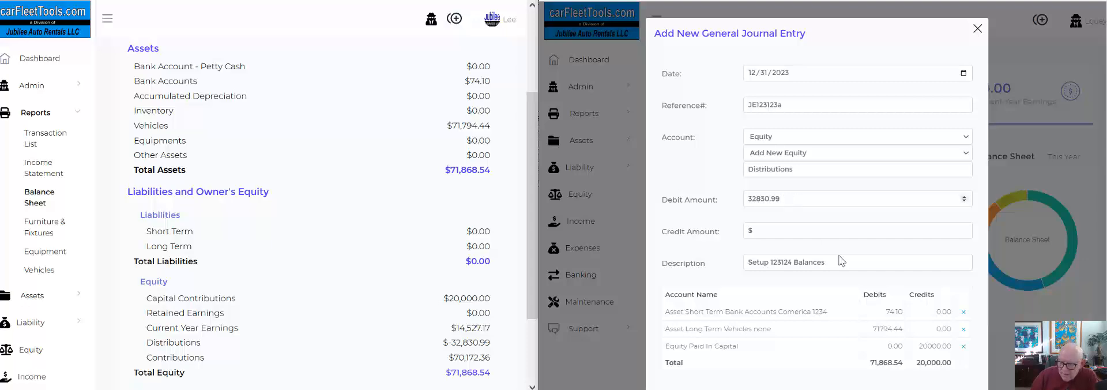
pyautogui.scroll(-1, 873, 279)
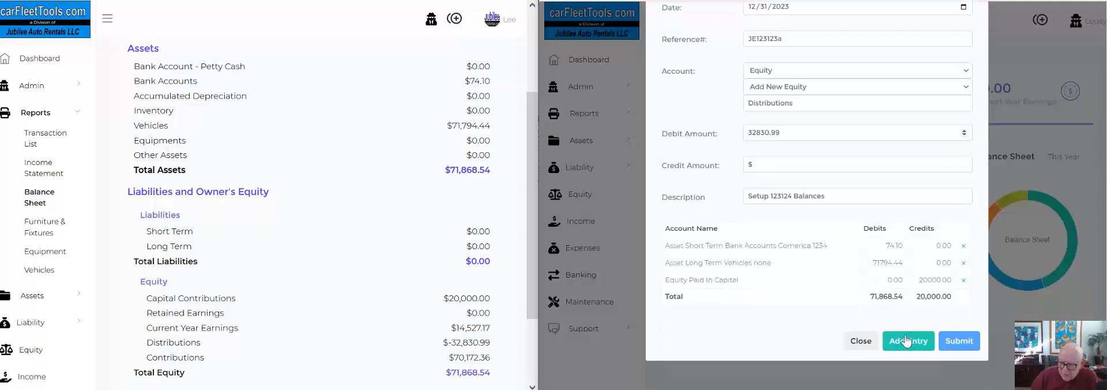
pyautogui.click(906, 358)
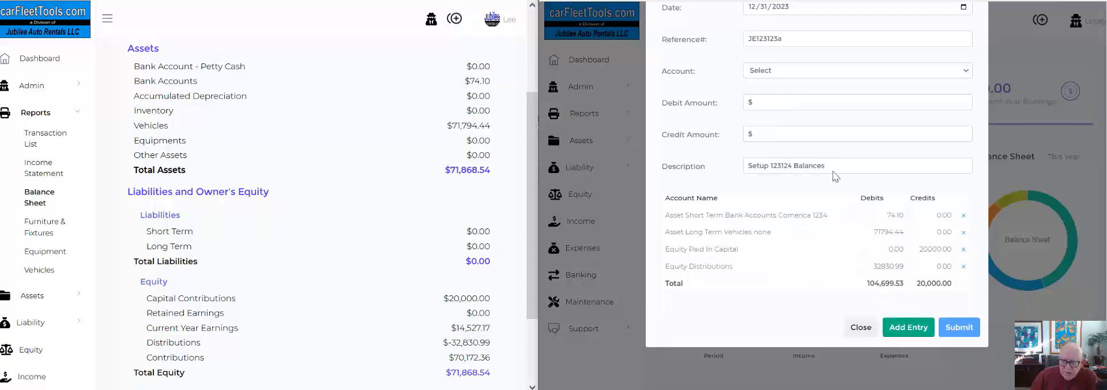
# Add a line for a new equity account named Contributions with a credit of 70172.36 to the journal entry.
pyautogui.click(763, 70)
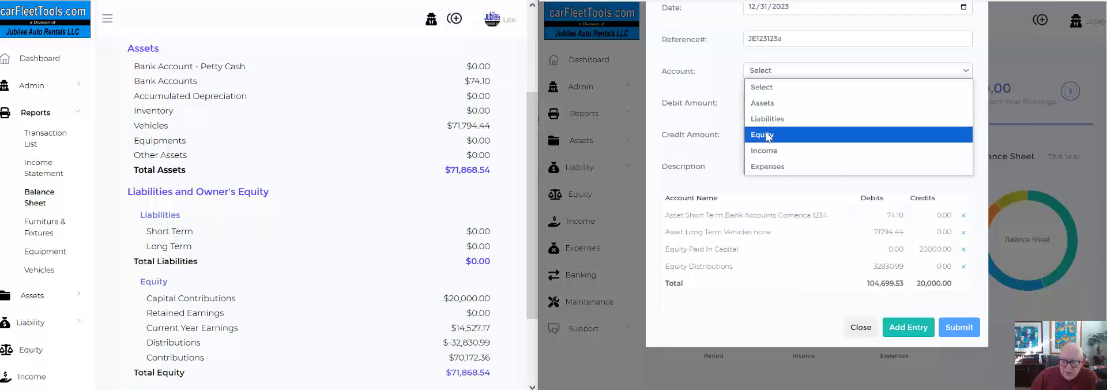
pyautogui.click(767, 135)
pyautogui.click(761, 87)
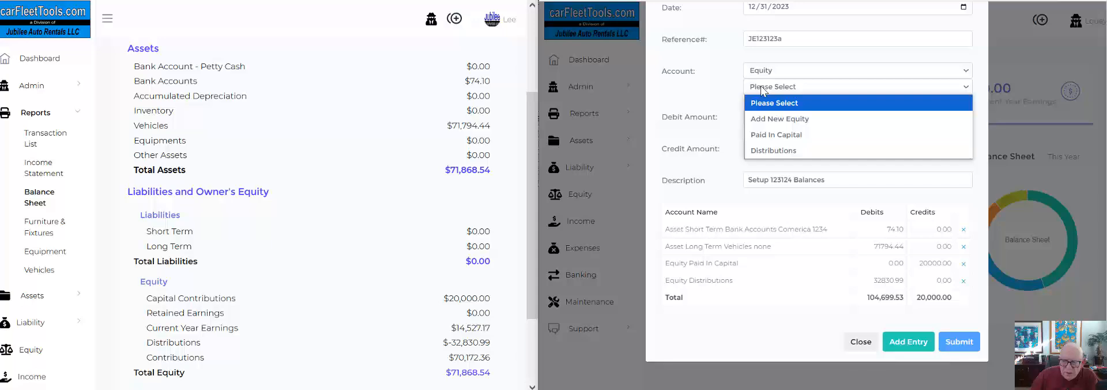
pyautogui.click(762, 118)
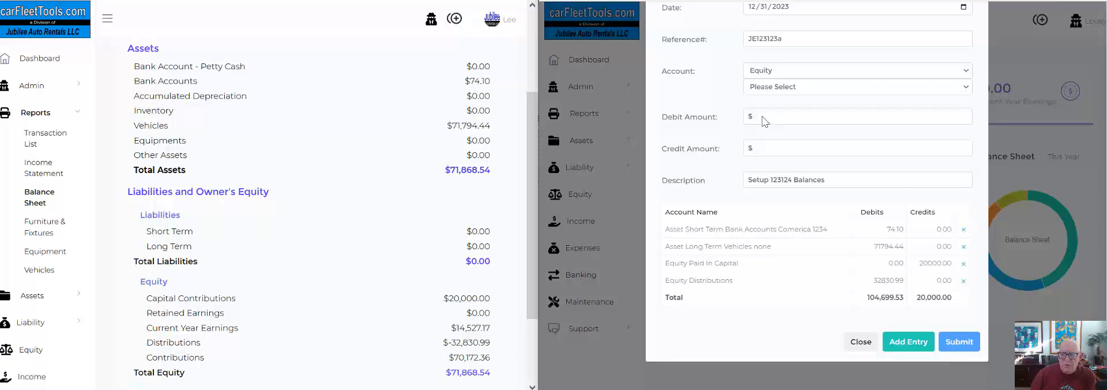
pyautogui.moveTo(798, 103); pyautogui.dragTo(722, 109)
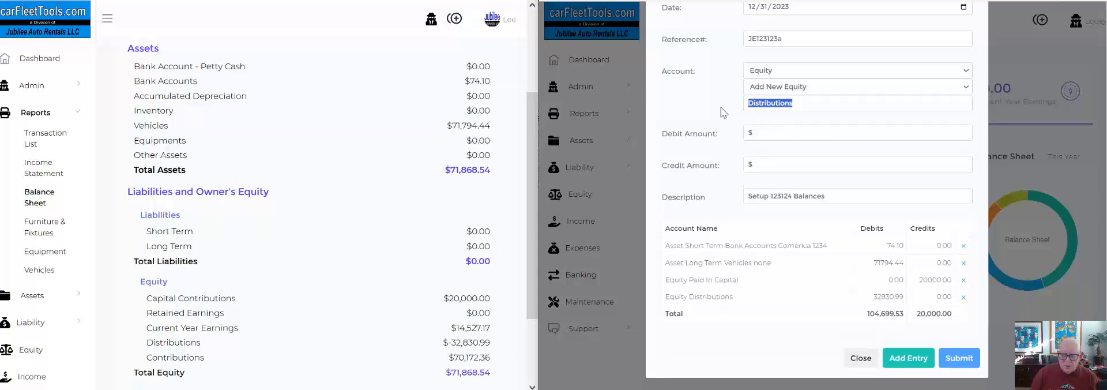
pyautogui.write('Cont')
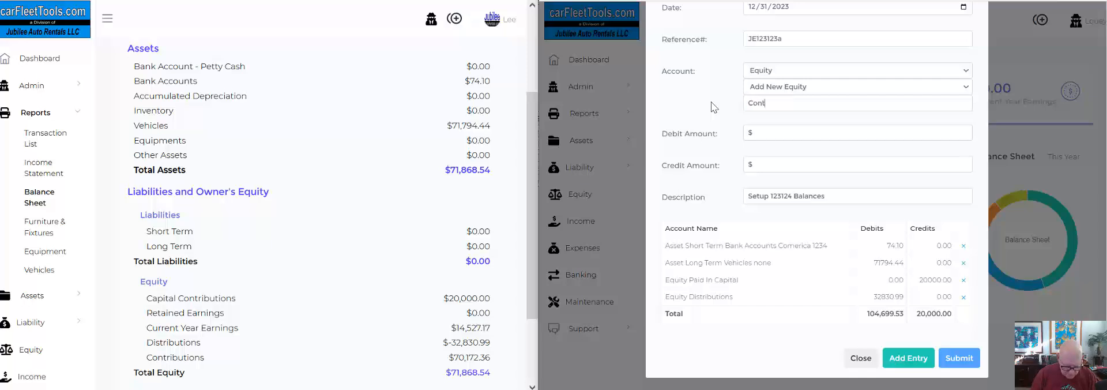
pyautogui.write('ributions')
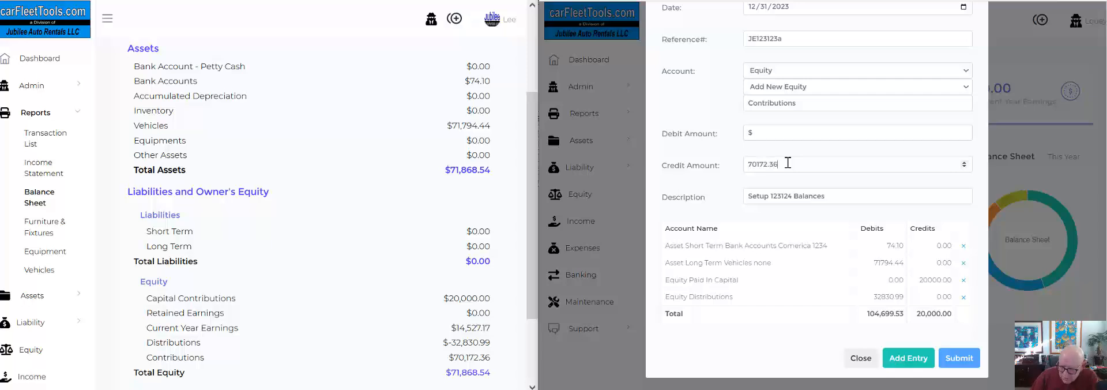
pyautogui.click(927, 358)
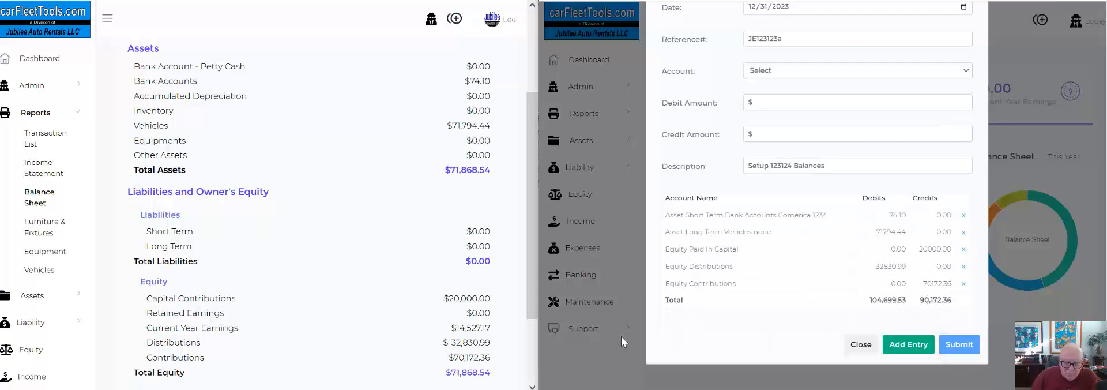
# Compare the balance sheet's Current Year Earnings with the journal entry's debit and credit totals, and open the income statement report.
pyautogui.moveTo(497, 329); pyautogui.dragTo(147, 335)
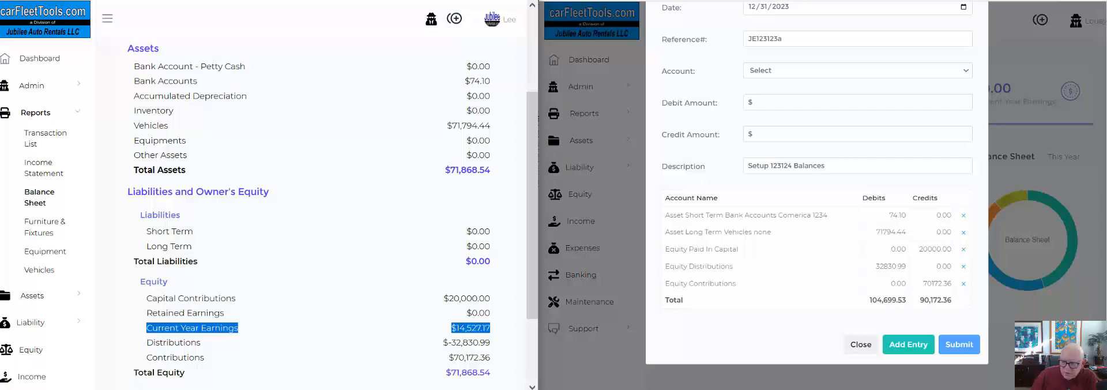
pyautogui.moveTo(958, 302); pyautogui.dragTo(872, 298)
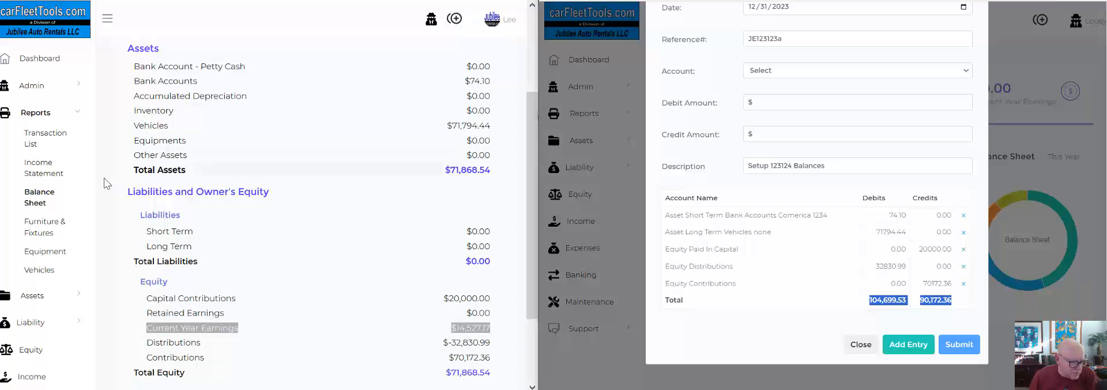
pyautogui.click(45, 175)
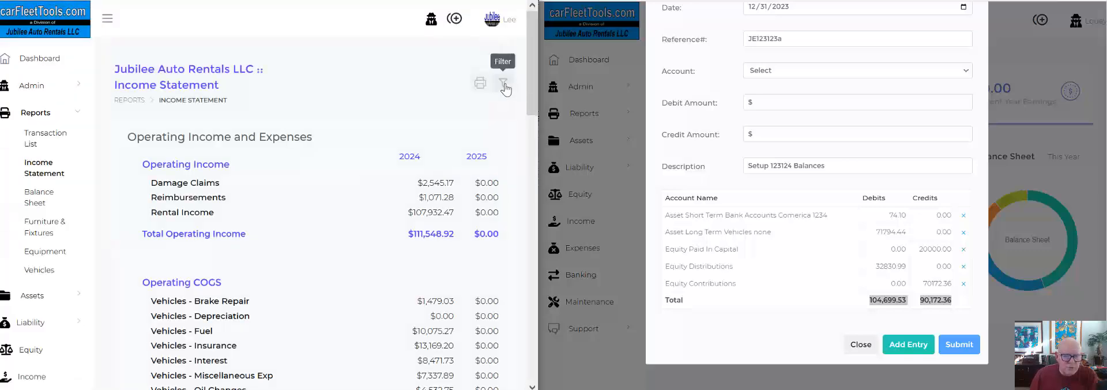
# Start filtering the income statement by date with 01-01-2023 as the start date.
pyautogui.click(503, 83)
pyautogui.click(405, 71)
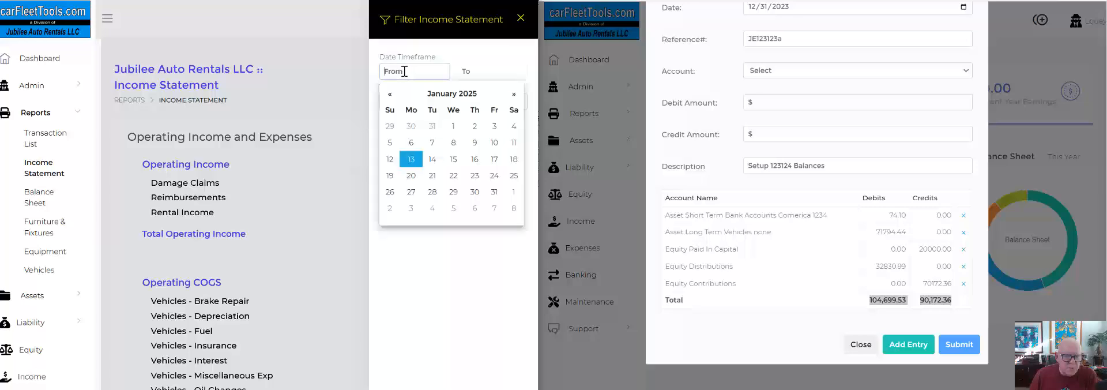
pyautogui.click(453, 127)
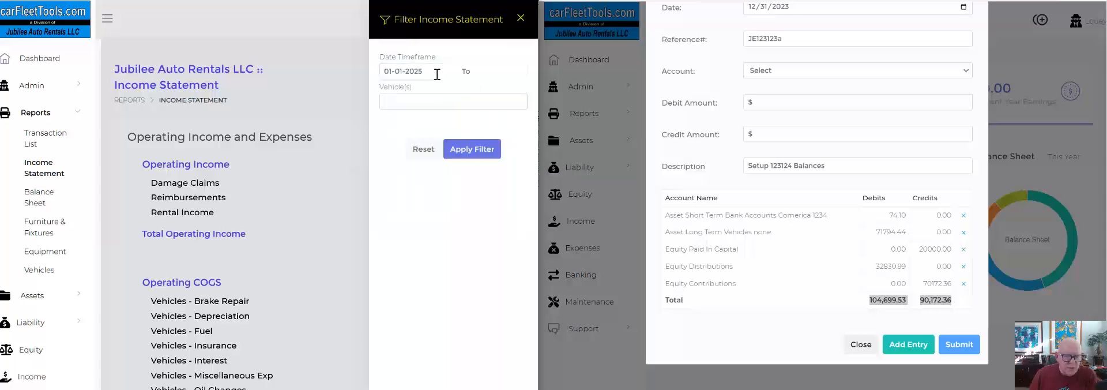
pyautogui.click(434, 78)
pyautogui.press('BackSpace')
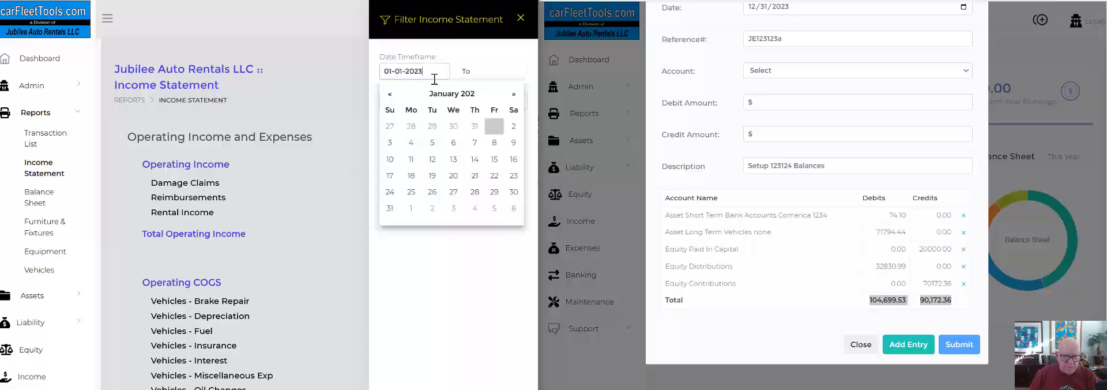
pyautogui.write('3')
pyautogui.press('Tab')
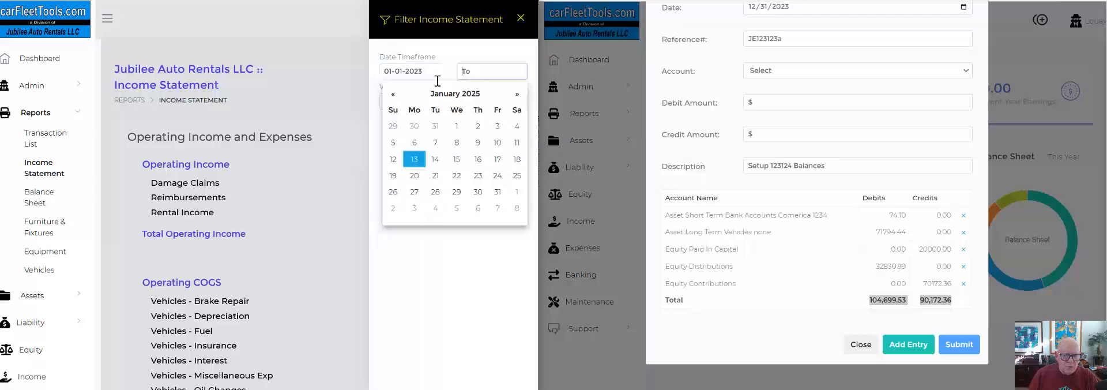
# Set the filter's end date to 31-12-2023 and apply it to show the income statement for that period.
pyautogui.click(392, 93)
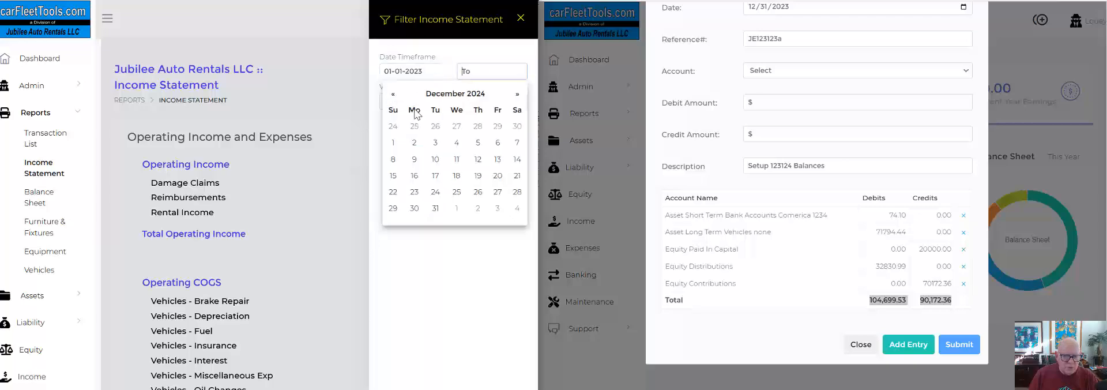
pyautogui.click(436, 208)
pyautogui.click(506, 76)
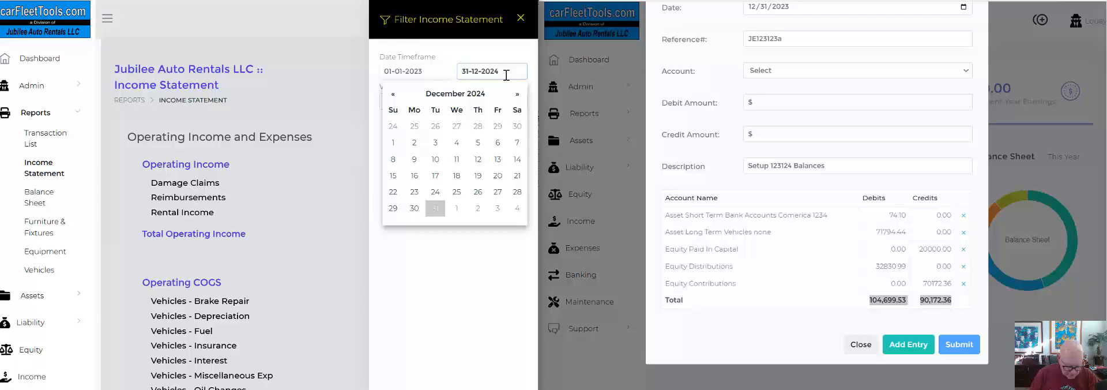
pyautogui.write('3')
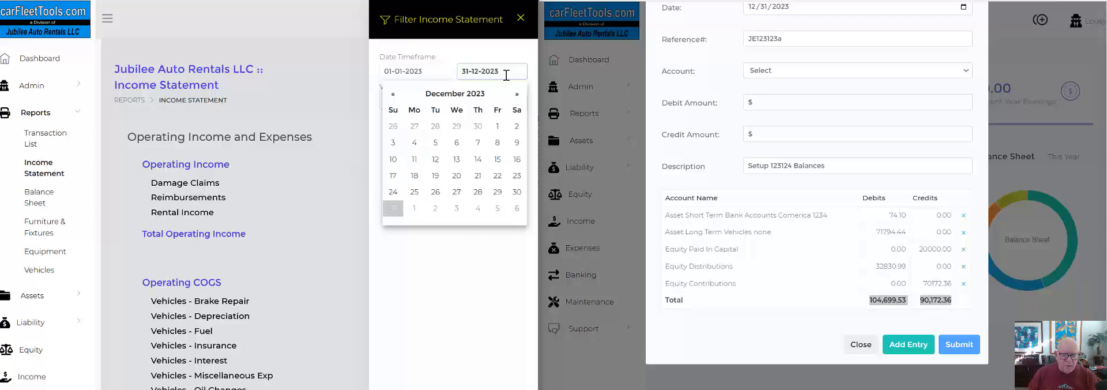
pyautogui.click(466, 260)
pyautogui.click(471, 151)
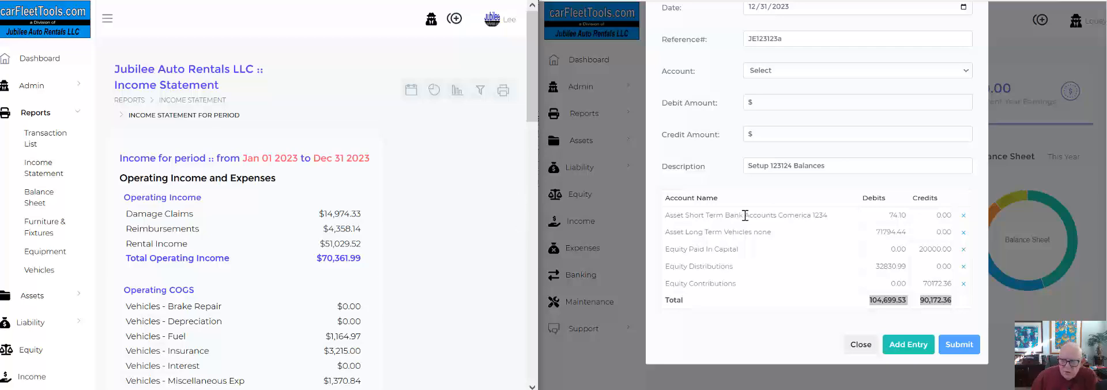
pyautogui.moveTo(534, 118); pyautogui.dragTo(537, 154)
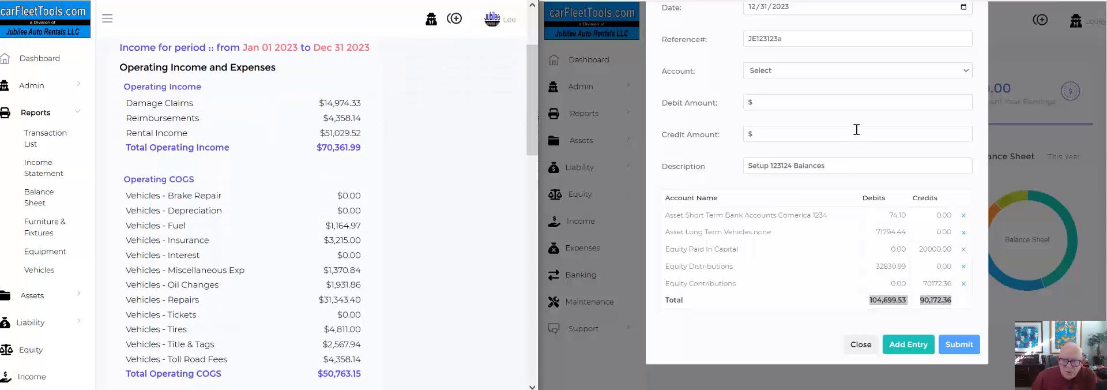
# Add a journal entry line for the Damage Claims income account with the vehicle Unassigned and a credit of 14974.33.
pyautogui.click(766, 76)
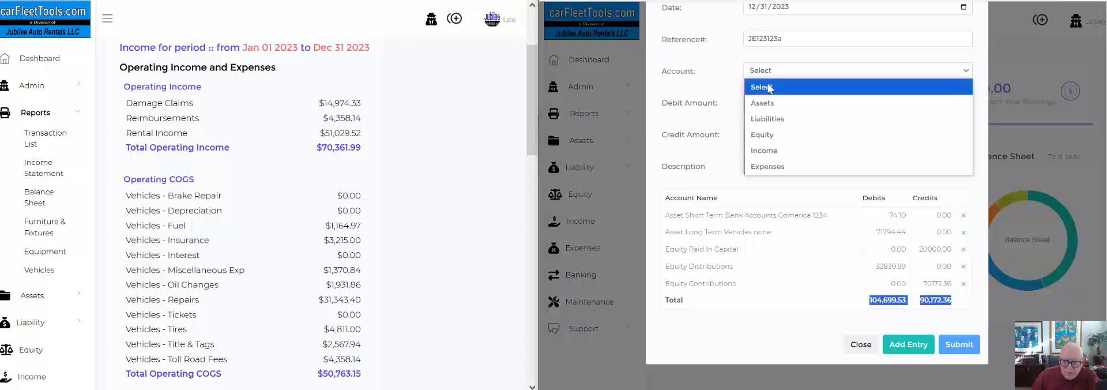
pyautogui.click(767, 151)
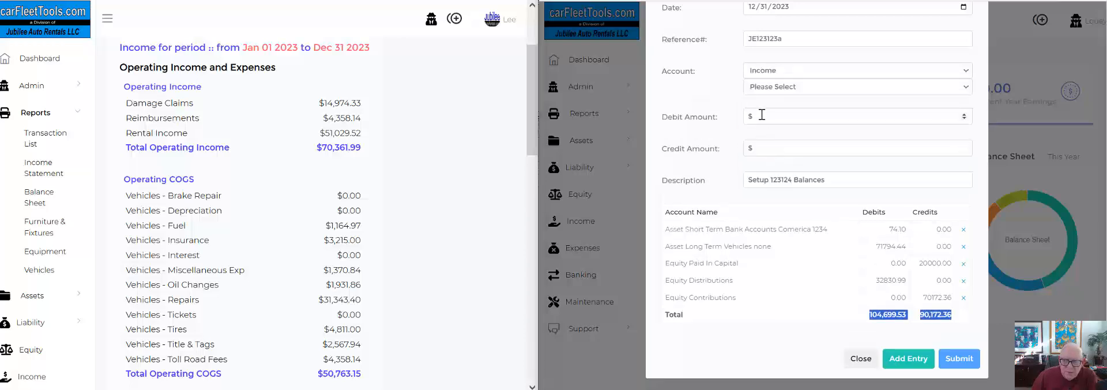
pyautogui.click(768, 92)
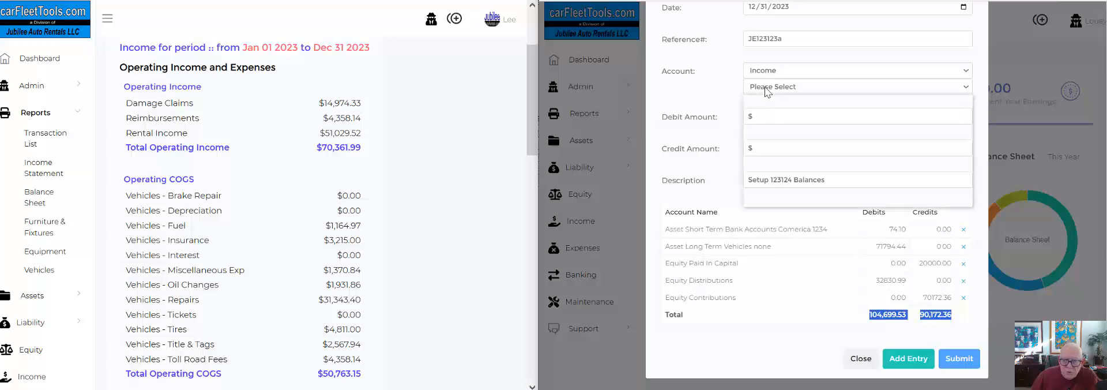
pyautogui.click(772, 131)
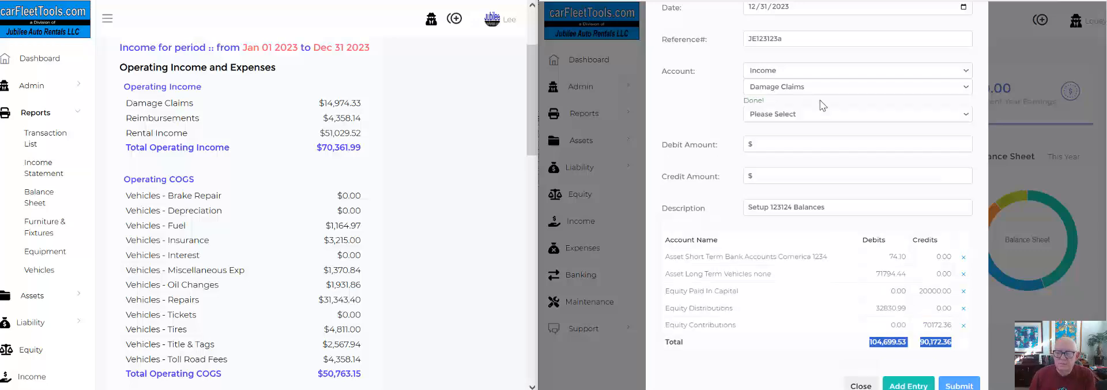
pyautogui.click(765, 104)
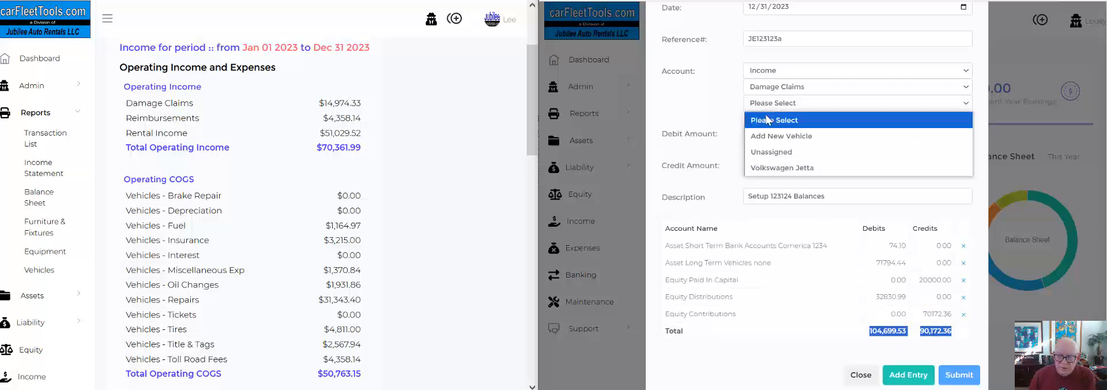
pyautogui.click(770, 152)
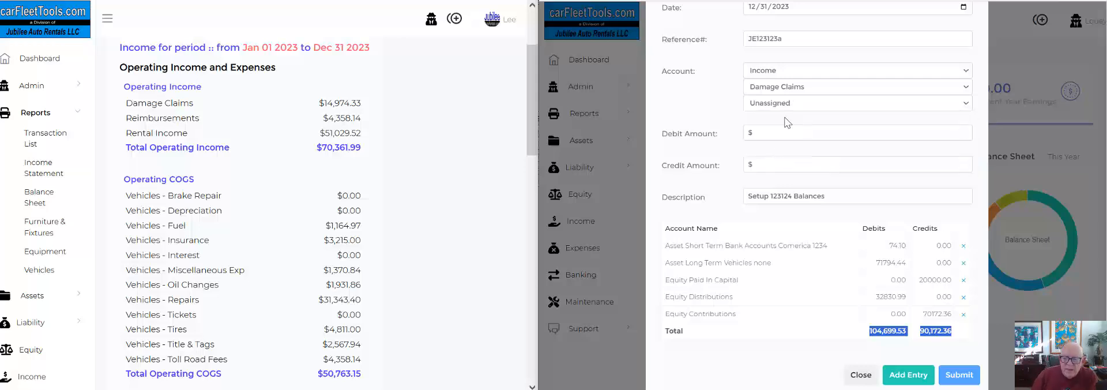
pyautogui.click(774, 163)
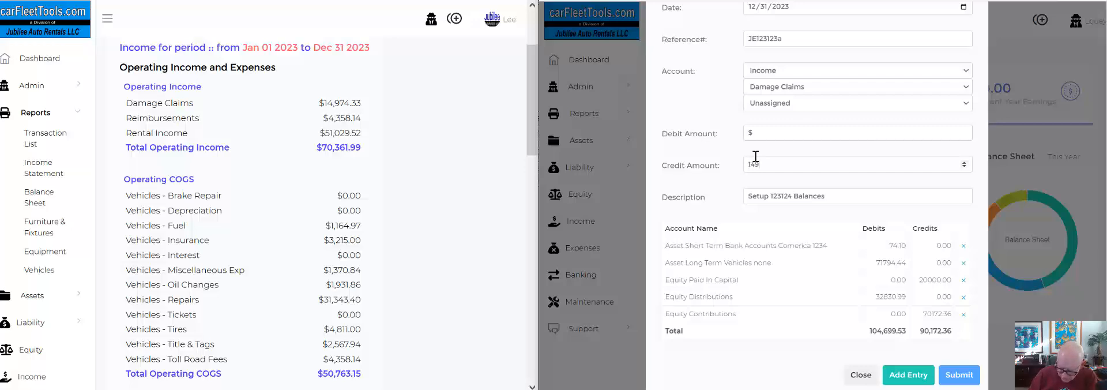
pyautogui.write('33')
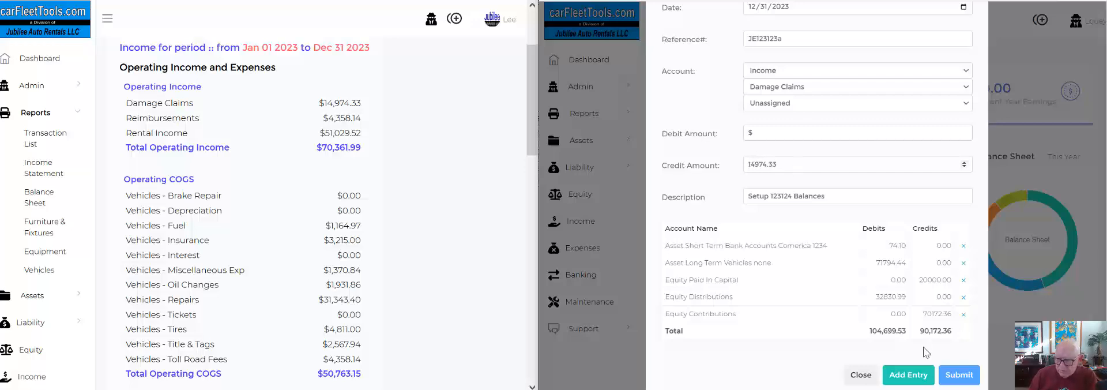
pyautogui.click(912, 375)
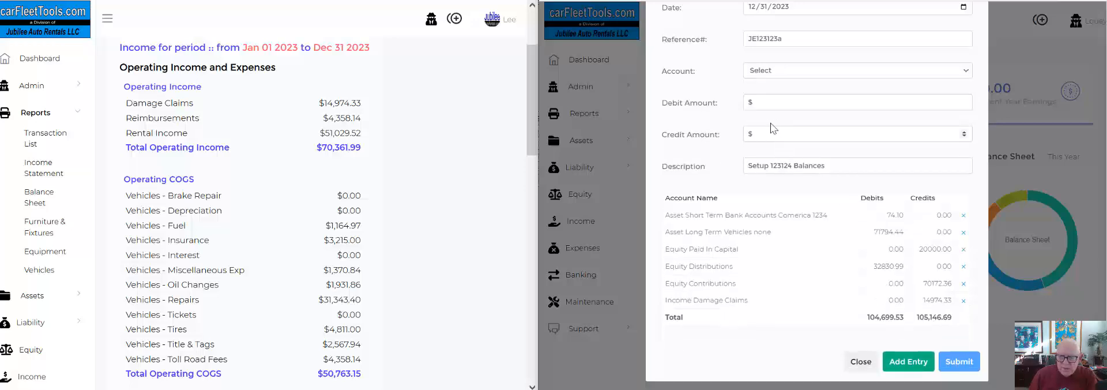
# Add a line for the Reimbursements income account, vehicle Unassigned, with a credit of 4358.14.
pyautogui.click(764, 72)
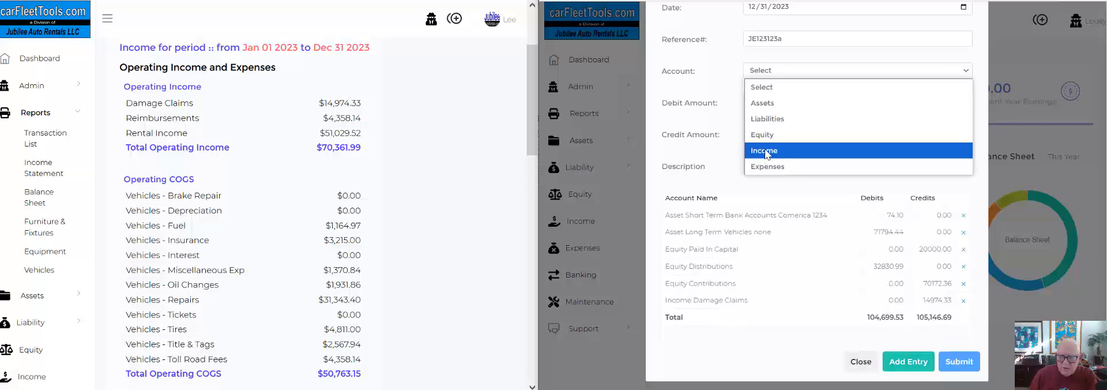
pyautogui.click(767, 159)
pyautogui.click(770, 88)
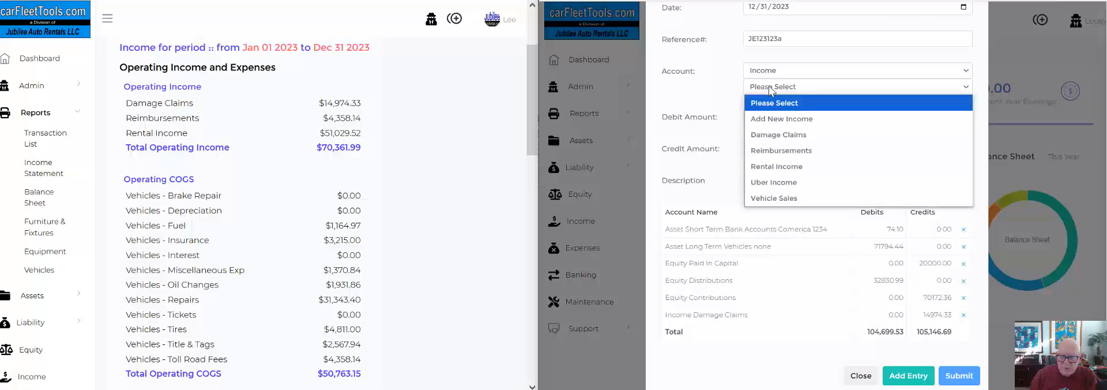
pyautogui.click(771, 151)
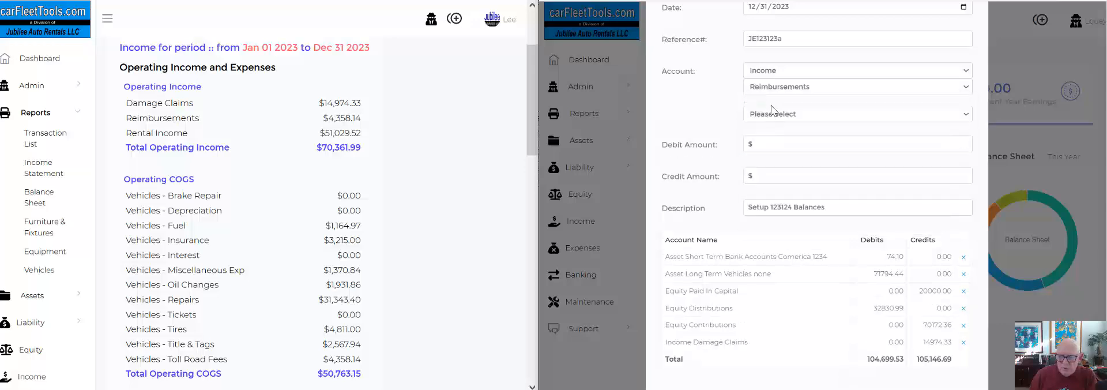
pyautogui.click(772, 105)
pyautogui.click(772, 152)
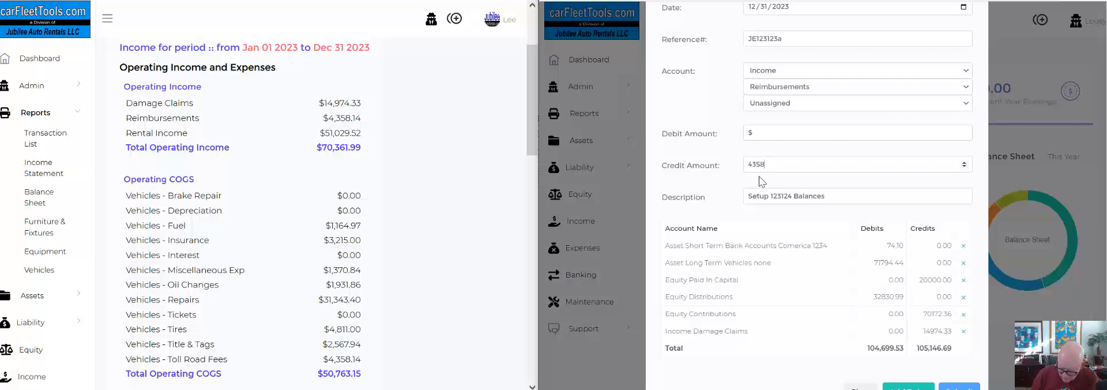
pyautogui.write('.14')
pyautogui.scroll(-1, 876, 204)
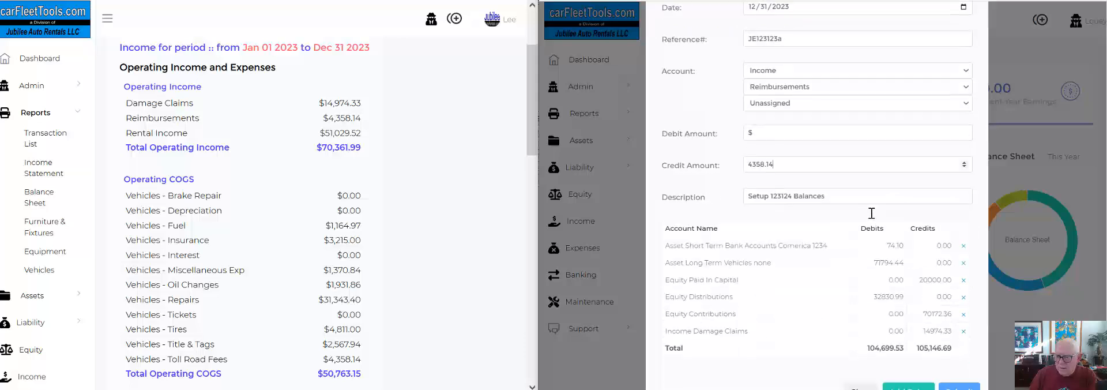
pyautogui.click(901, 387)
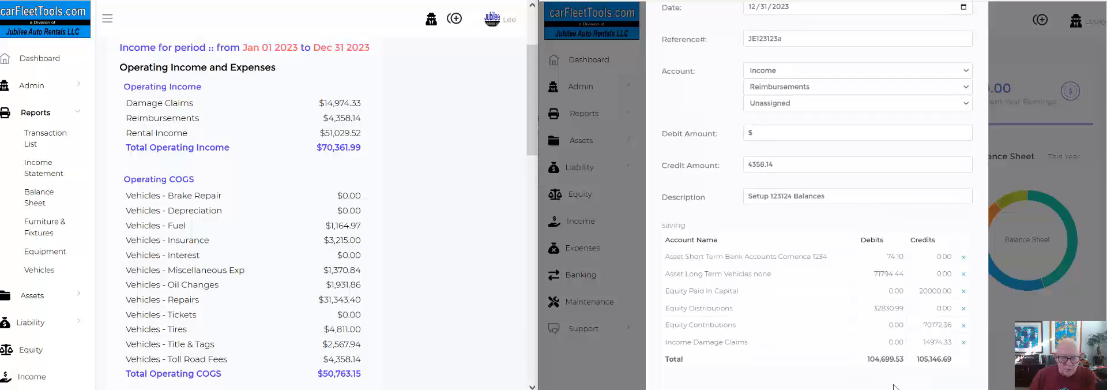
# Add a line for the Rental Income account, vehicle Unassigned, with a credit of 51029.52.
pyautogui.click(768, 73)
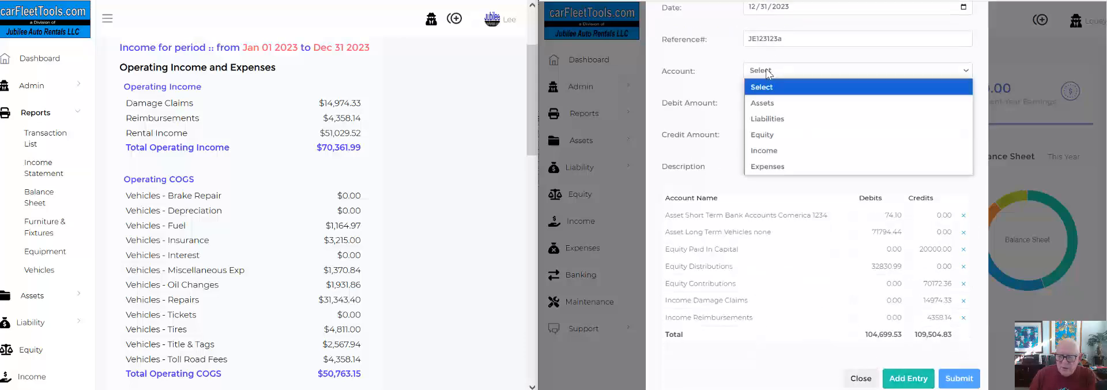
pyautogui.click(767, 147)
pyautogui.click(773, 87)
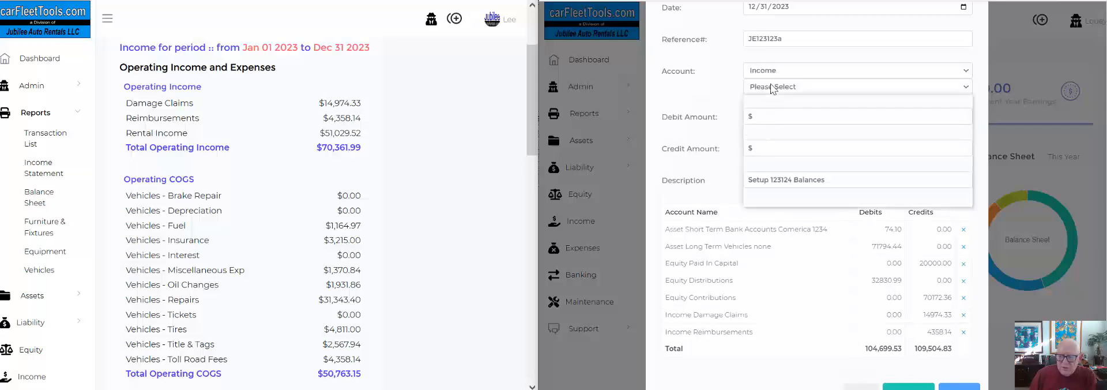
pyautogui.click(773, 167)
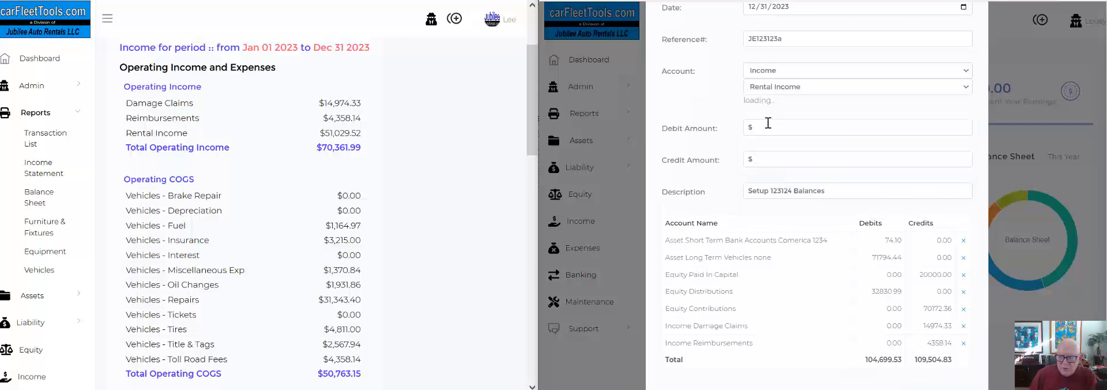
pyautogui.click(767, 105)
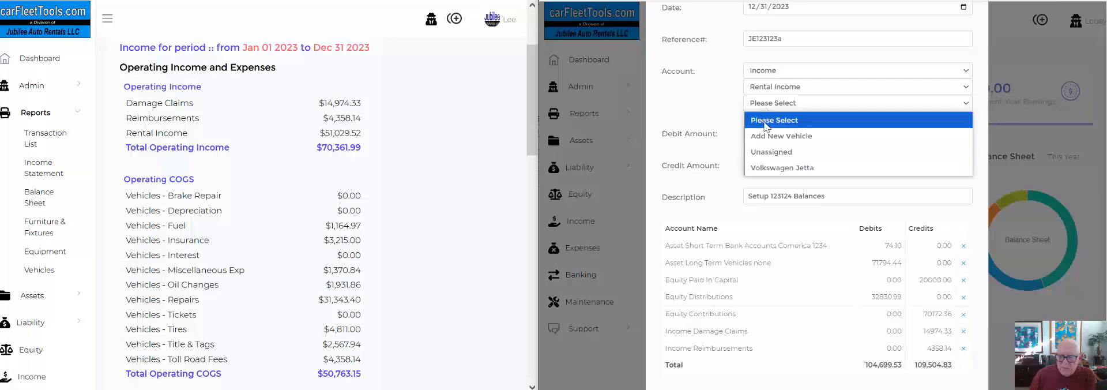
pyautogui.click(766, 153)
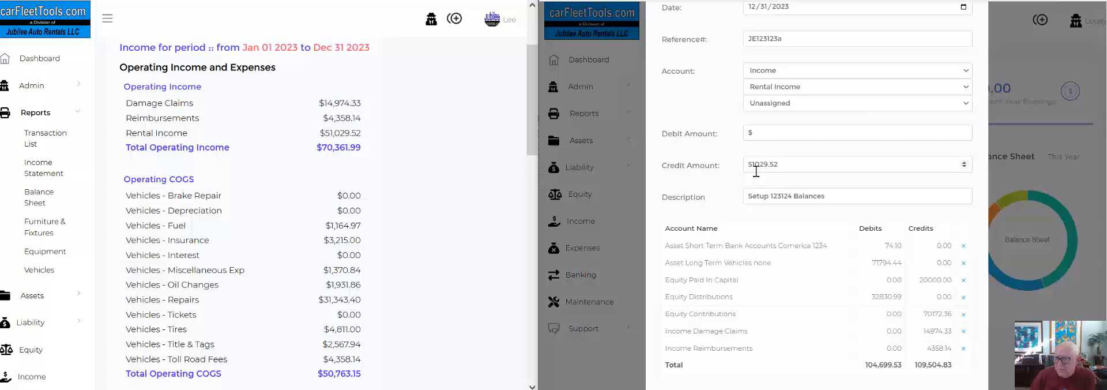
pyautogui.scroll(-2, 853, 289)
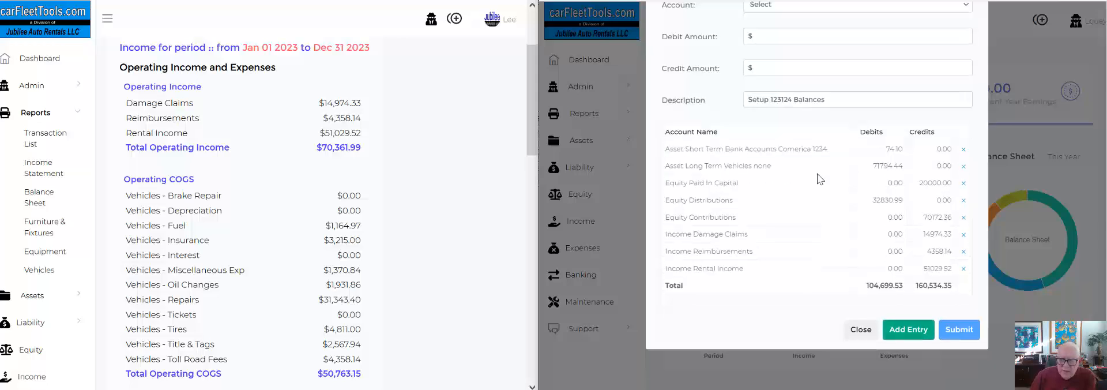
# Start a new journal entry line in the Expenses account category.
pyautogui.scroll(2, 815, 173)
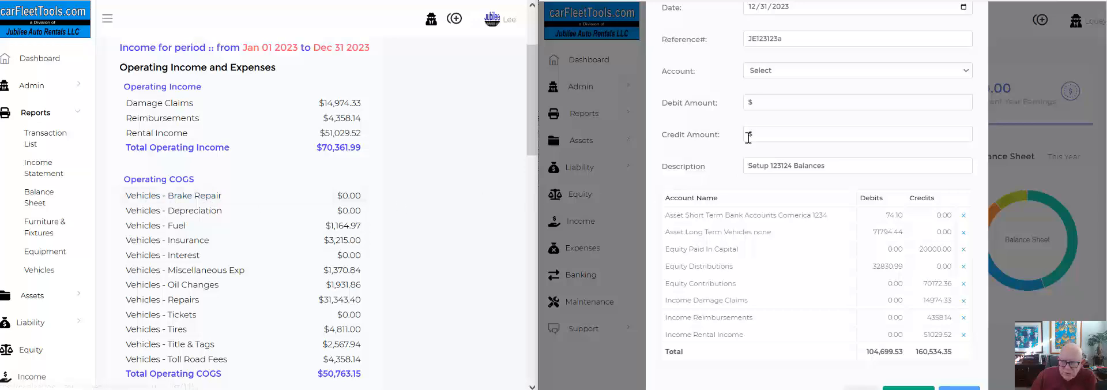
pyautogui.click(770, 72)
pyautogui.click(770, 166)
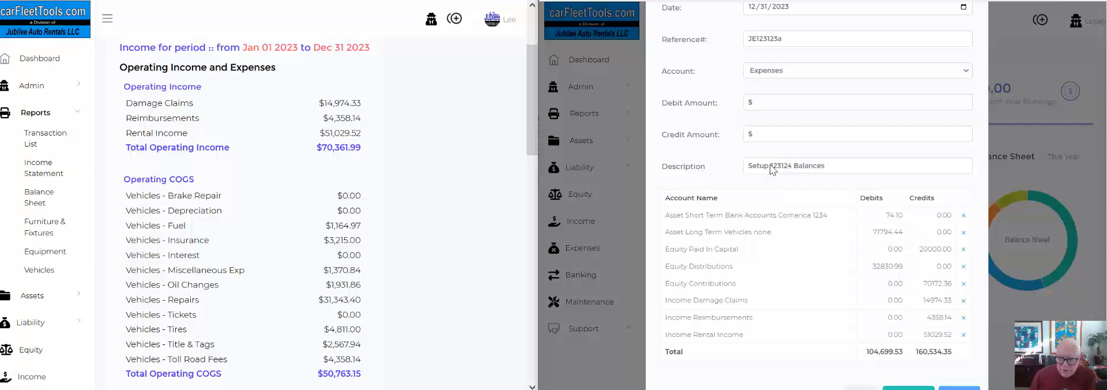
pyautogui.click(769, 86)
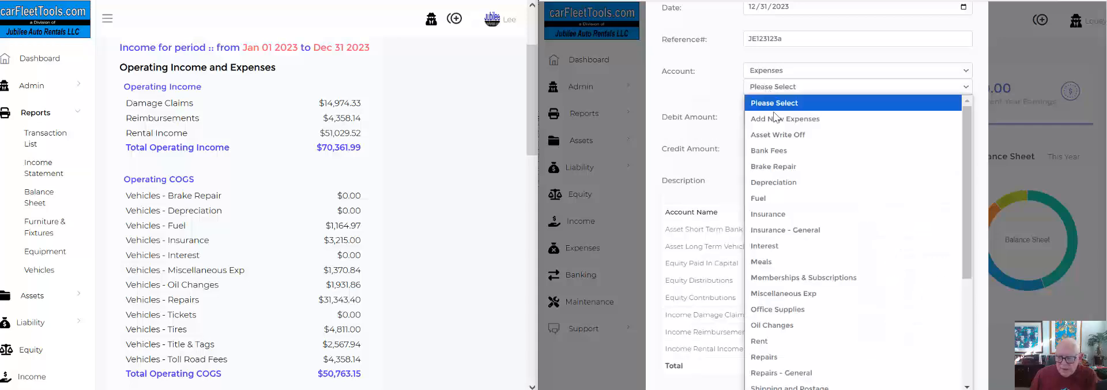
pyautogui.scroll(-3, 786, 208)
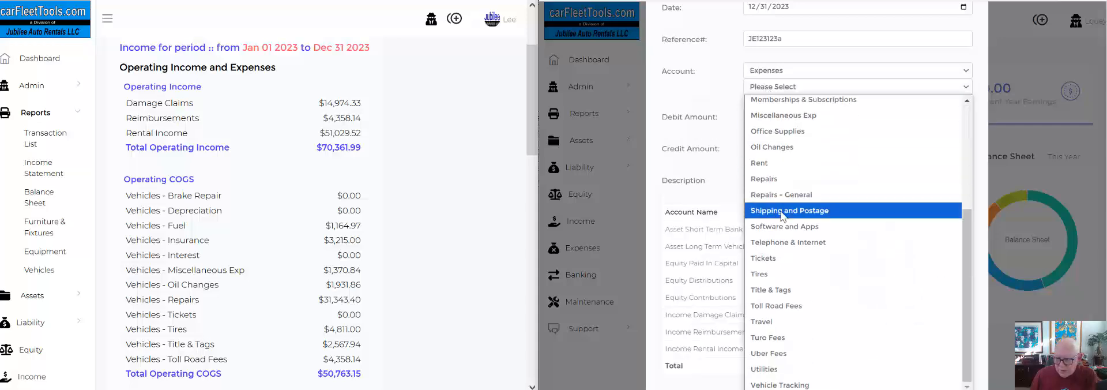
pyautogui.scroll(3, 787, 184)
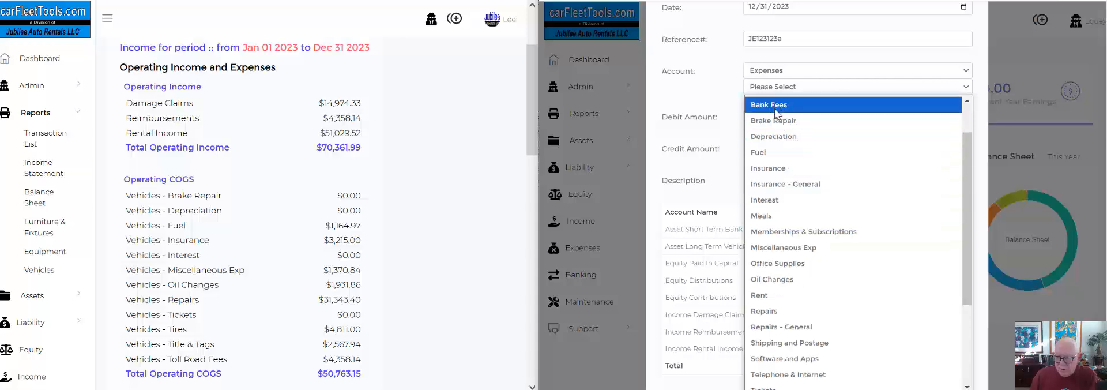
pyautogui.click(775, 122)
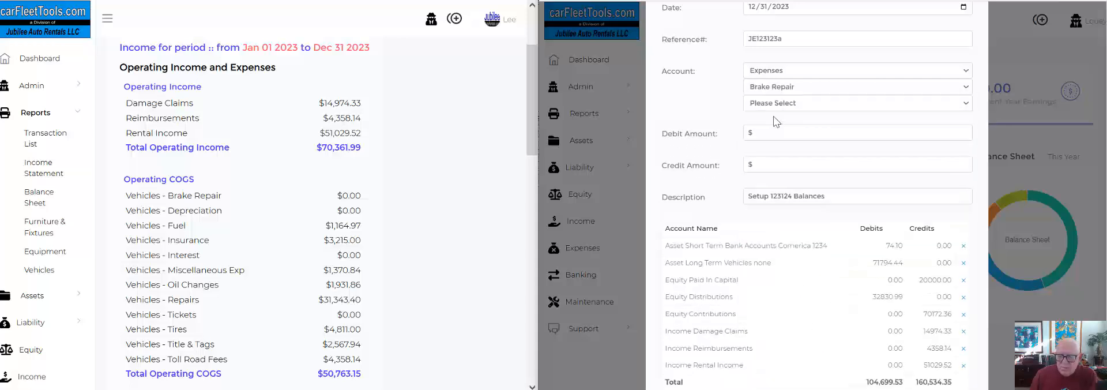
pyautogui.click(770, 104)
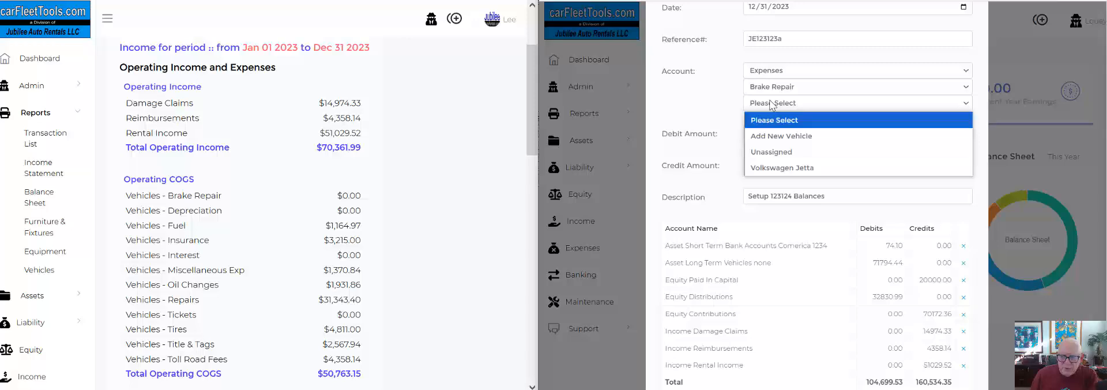
pyautogui.click(768, 153)
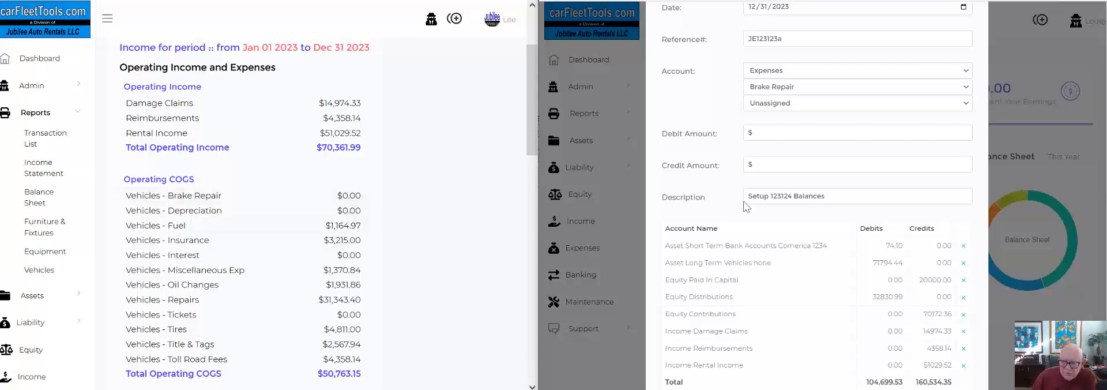
# Set the expense line's account to Fuel with the vehicle Unassigned and a debit of 1164.97, and add it to the journal entry.
pyautogui.click(786, 86)
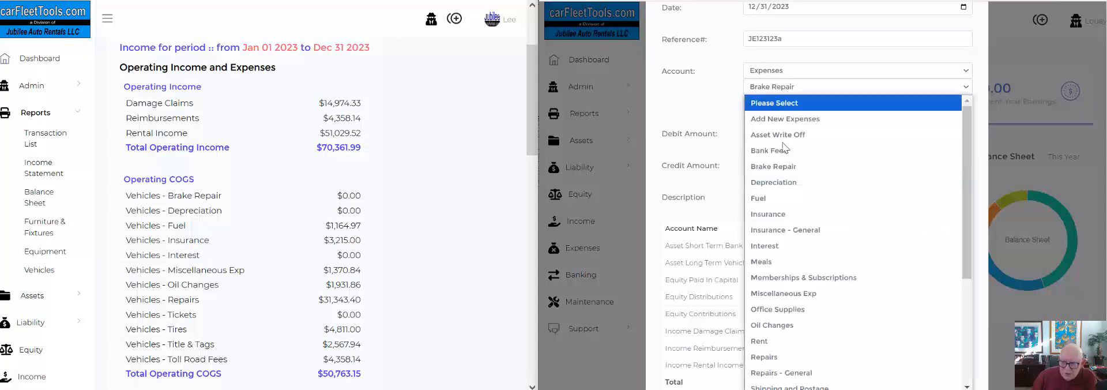
pyautogui.click(762, 198)
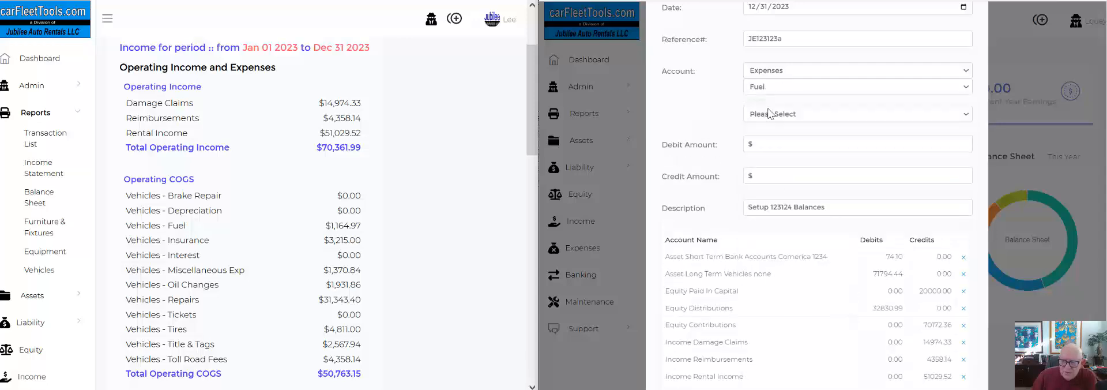
pyautogui.click(769, 104)
pyautogui.click(767, 151)
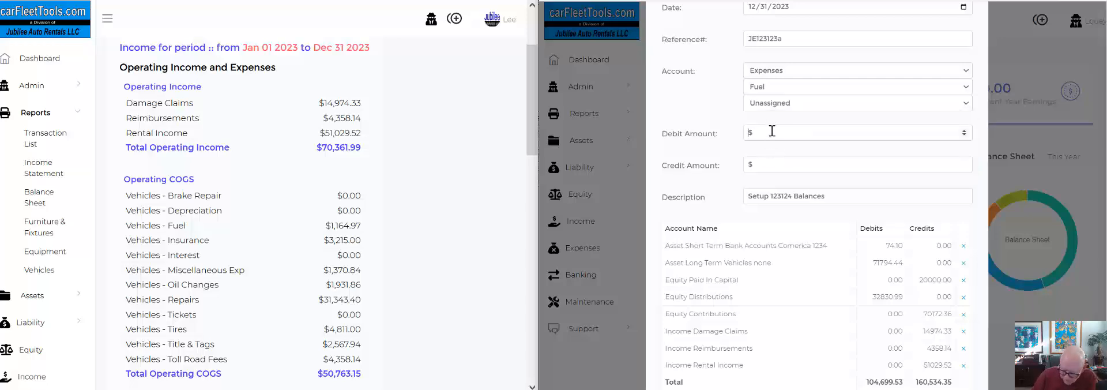
pyautogui.click(772, 131)
pyautogui.write('1164.97')
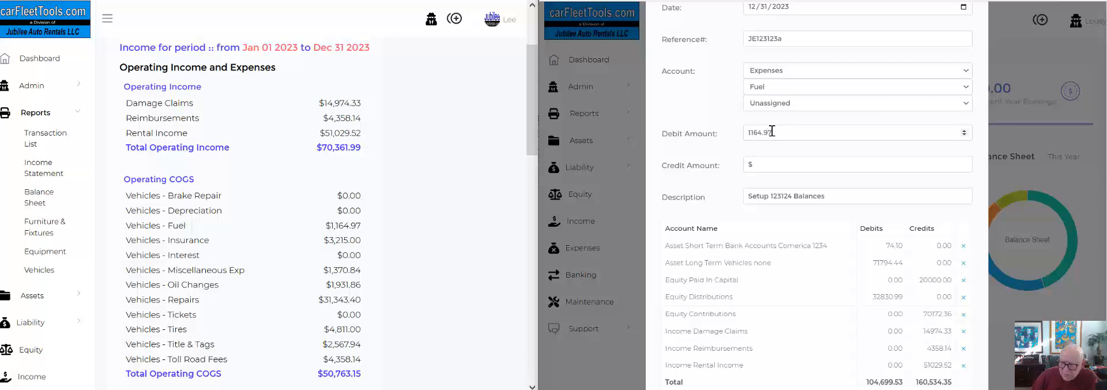
pyautogui.scroll(-3, 865, 260)
pyautogui.click(908, 358)
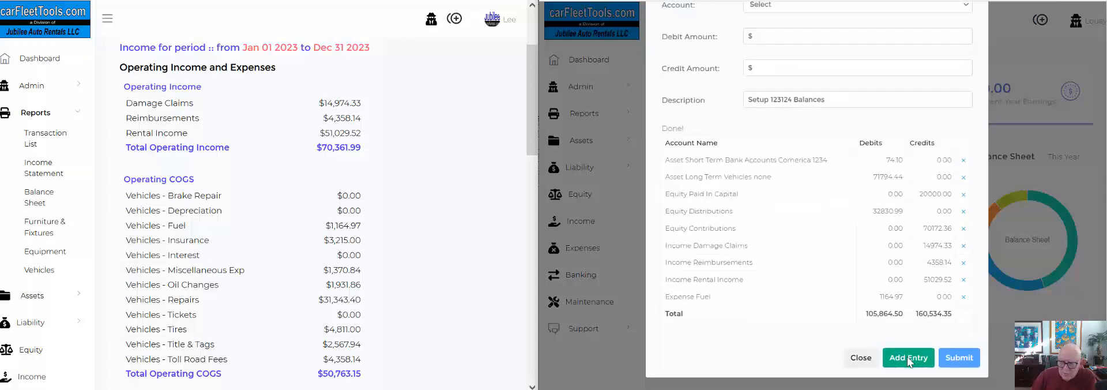
# Add a line for the Insurance expense account, vehicle Unassigned, with a debit of 3215.00.
pyautogui.scroll(3, 825, 170)
pyautogui.click(769, 70)
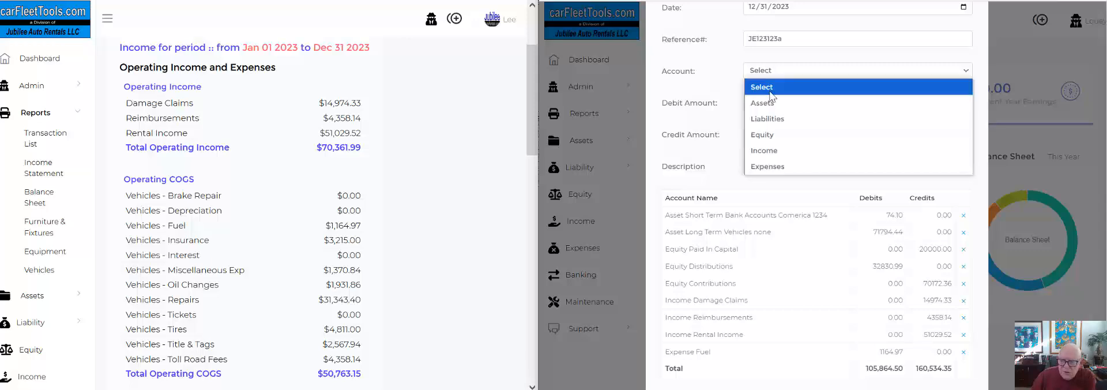
pyautogui.click(767, 167)
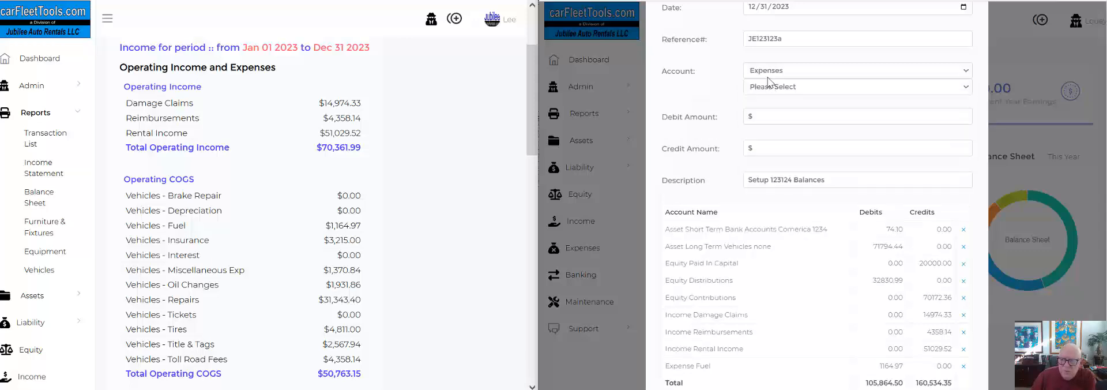
pyautogui.click(768, 88)
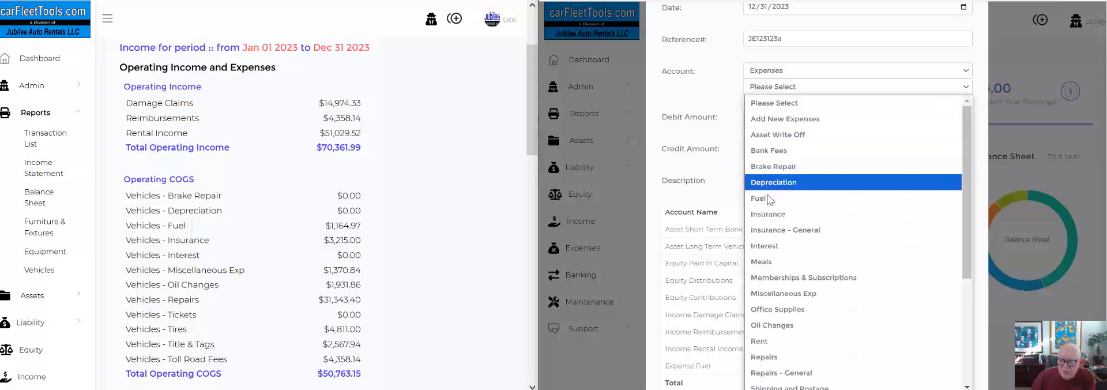
pyautogui.click(768, 214)
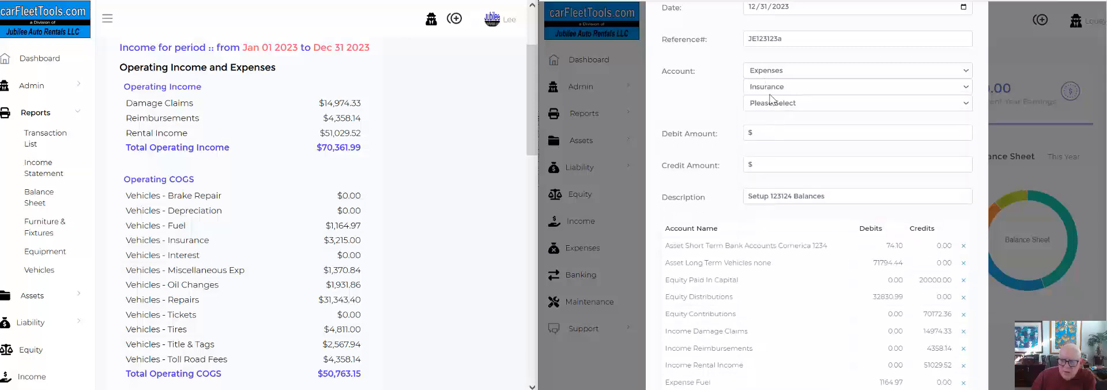
pyautogui.click(773, 102)
pyautogui.click(769, 153)
pyautogui.click(755, 136)
pyautogui.write('3')
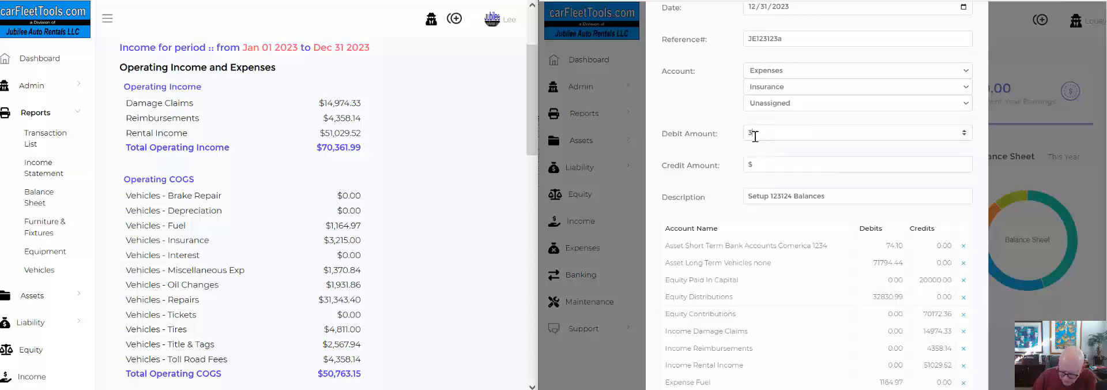
pyautogui.write('215')
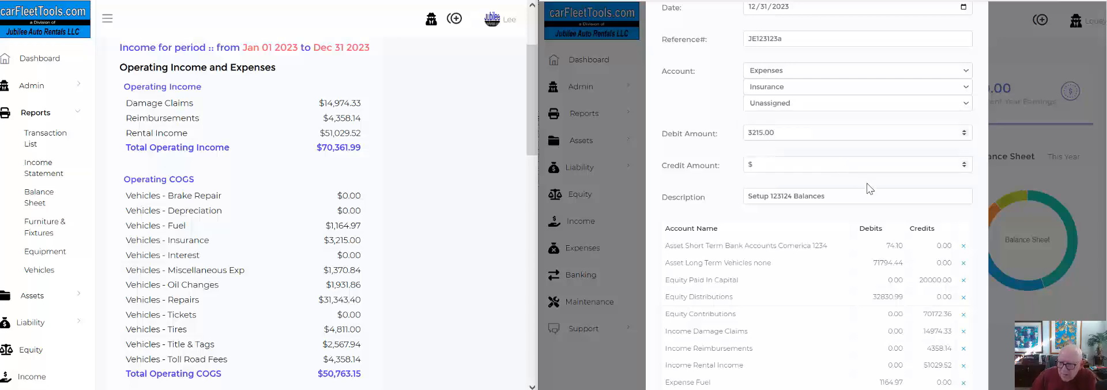
pyautogui.scroll(-3, 856, 222)
pyautogui.click(899, 316)
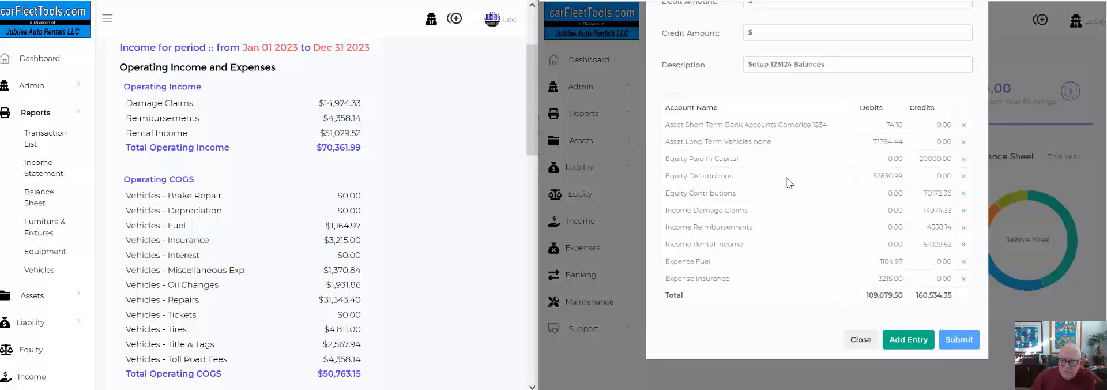
# Add a line for the Miscellaneous Exp expense account, vehicle Unassigned, with a debit of 1370.84.
pyautogui.scroll(1, 785, 177)
pyautogui.click(763, 36)
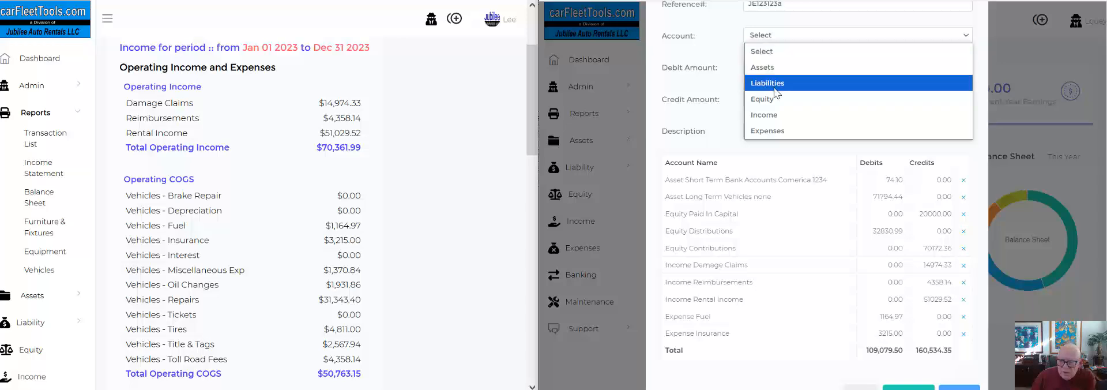
pyautogui.click(766, 132)
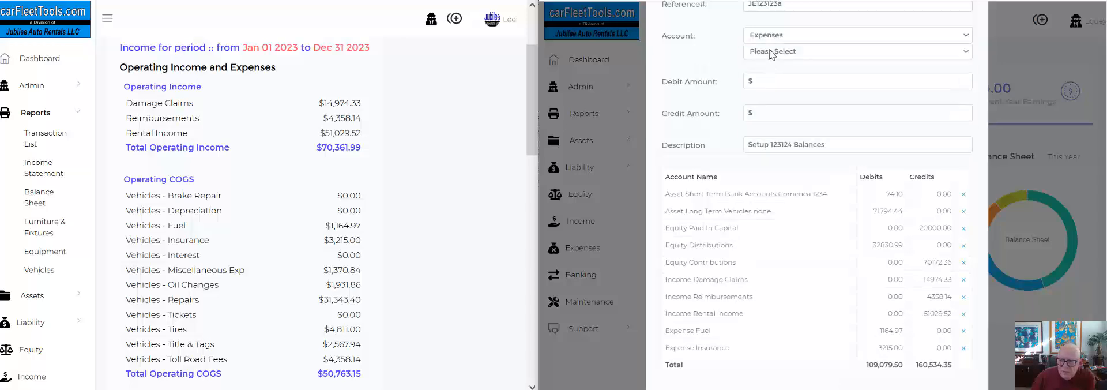
pyautogui.click(771, 54)
pyautogui.click(810, 260)
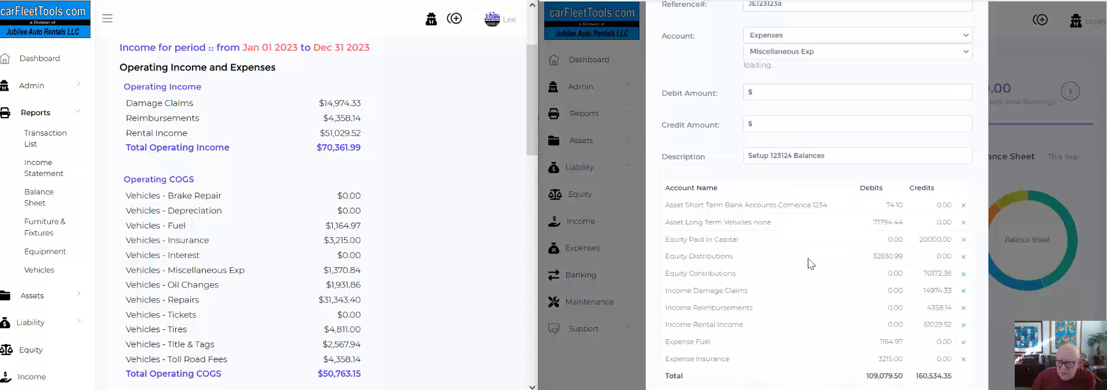
pyautogui.click(777, 69)
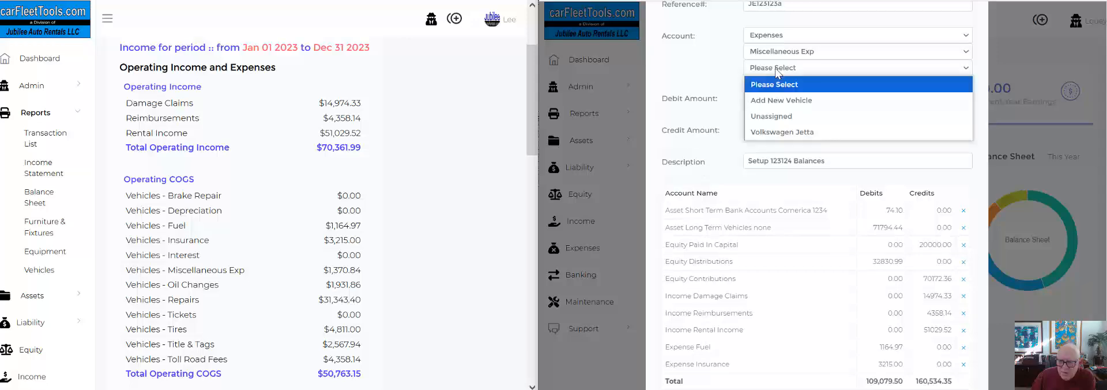
pyautogui.click(774, 117)
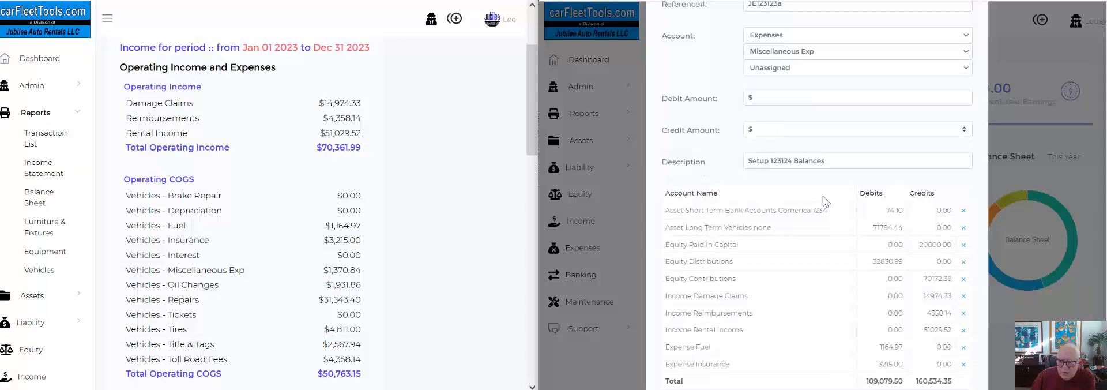
pyautogui.click(772, 99)
pyautogui.write('1370.84')
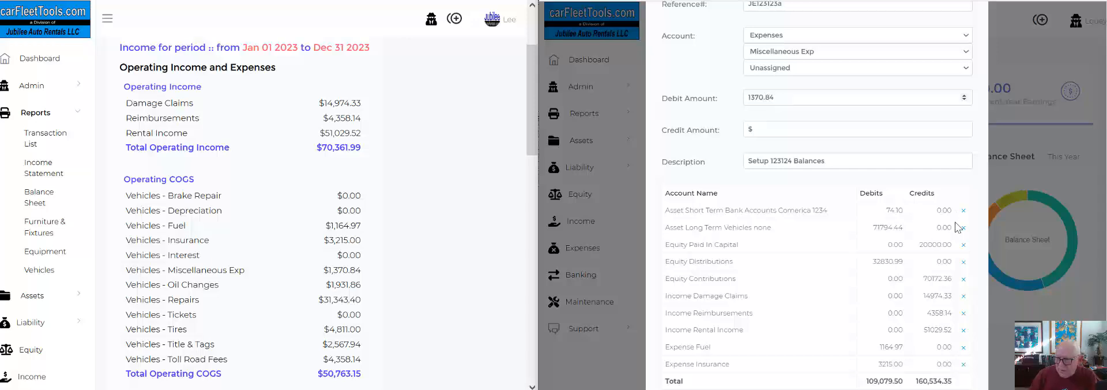
pyautogui.scroll(-2, 957, 227)
pyautogui.click(909, 361)
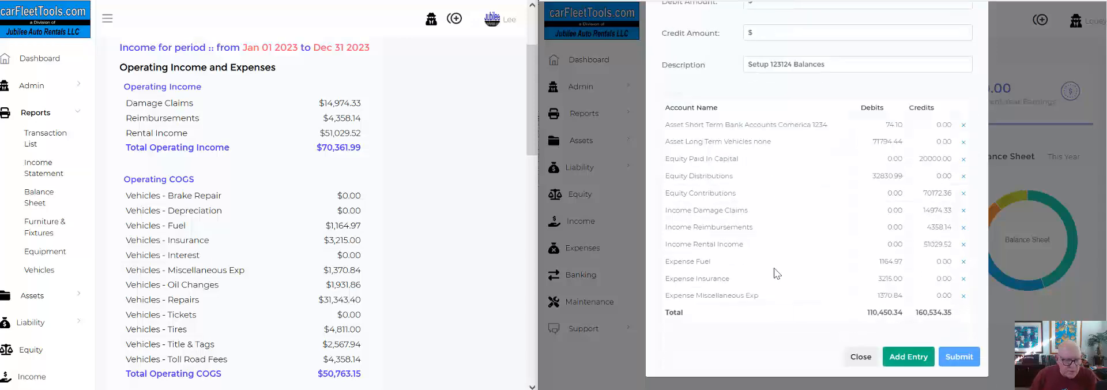
# Add a line for the Oil Changes expense account, vehicle Unassigned, with a debit of 1931.86.
pyautogui.scroll(2, 709, 133)
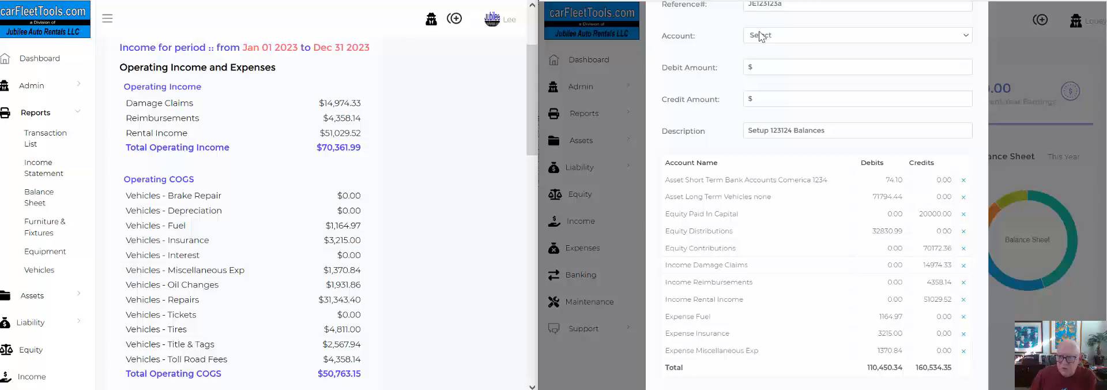
pyautogui.click(763, 36)
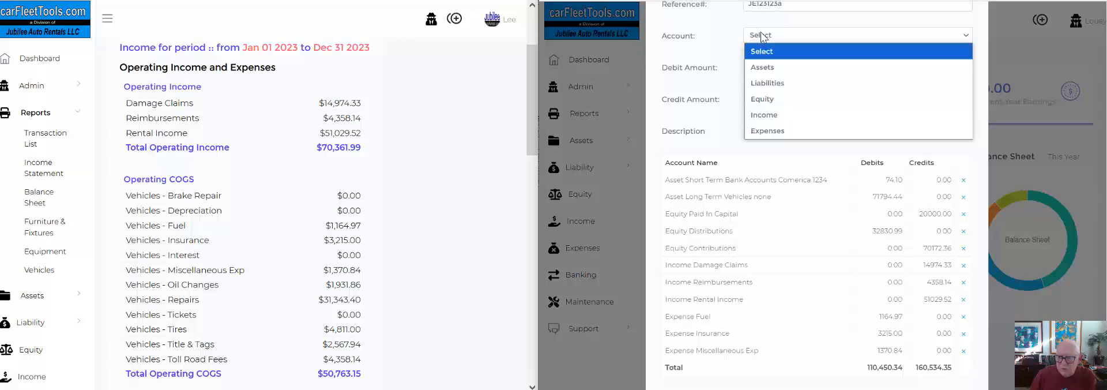
pyautogui.click(767, 131)
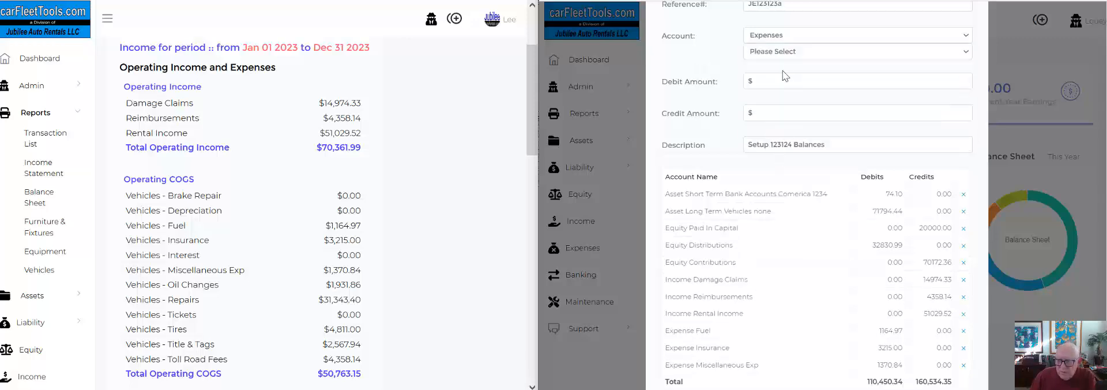
pyautogui.click(773, 51)
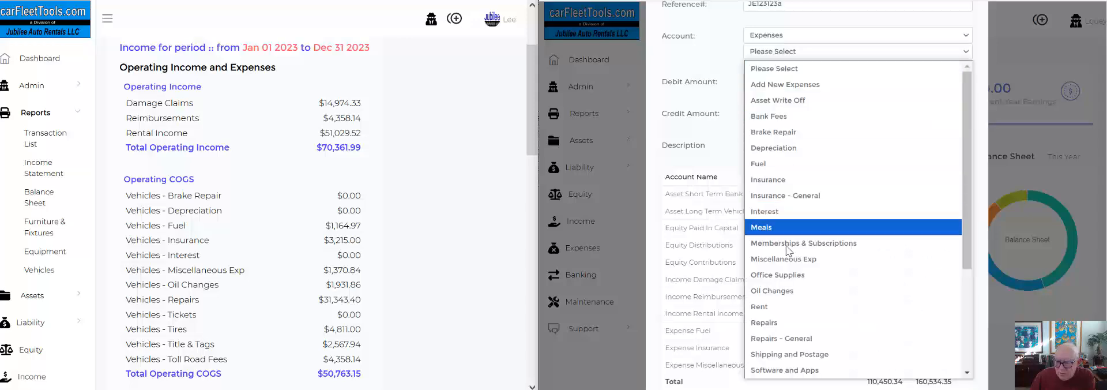
pyautogui.click(779, 287)
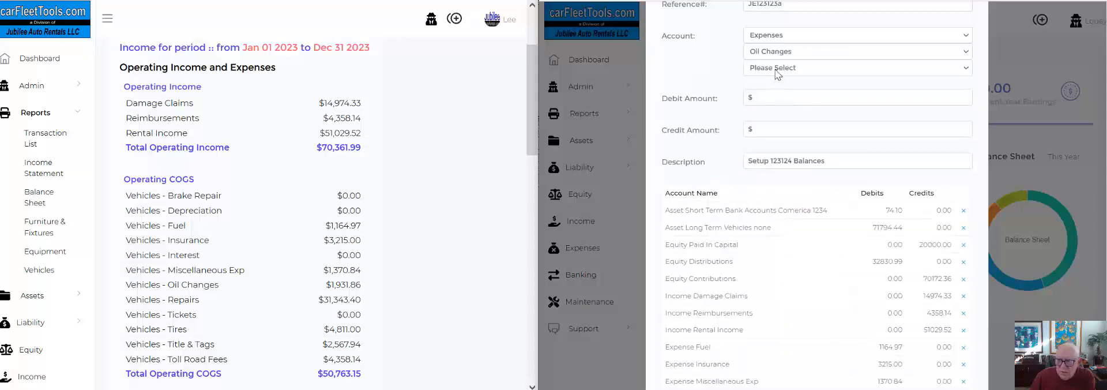
pyautogui.click(778, 69)
pyautogui.click(776, 118)
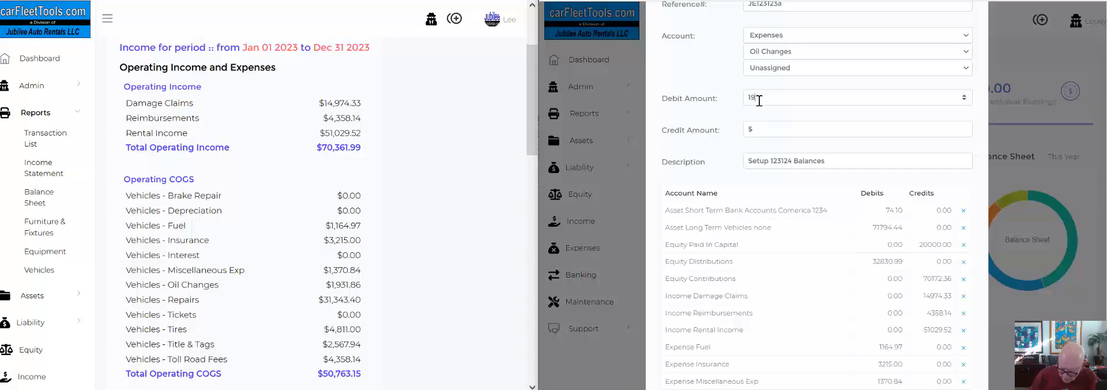
pyautogui.click(760, 101)
pyautogui.write('1931.86')
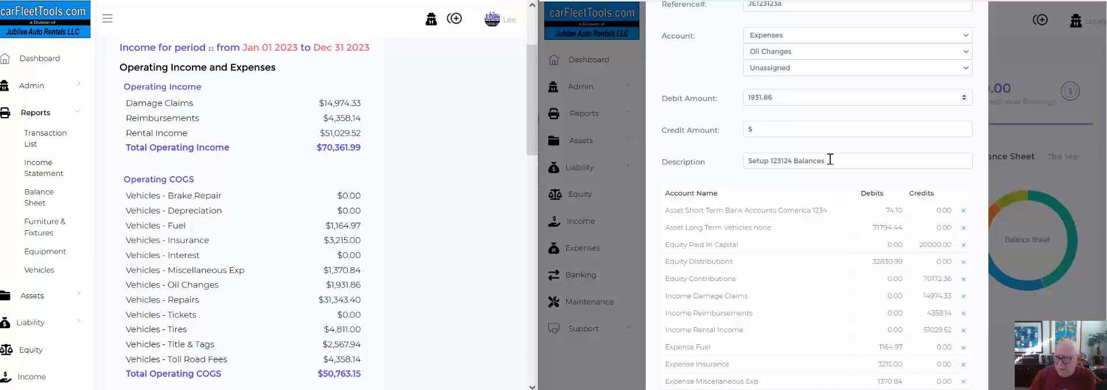
pyautogui.scroll(-3, 831, 230)
pyautogui.click(899, 309)
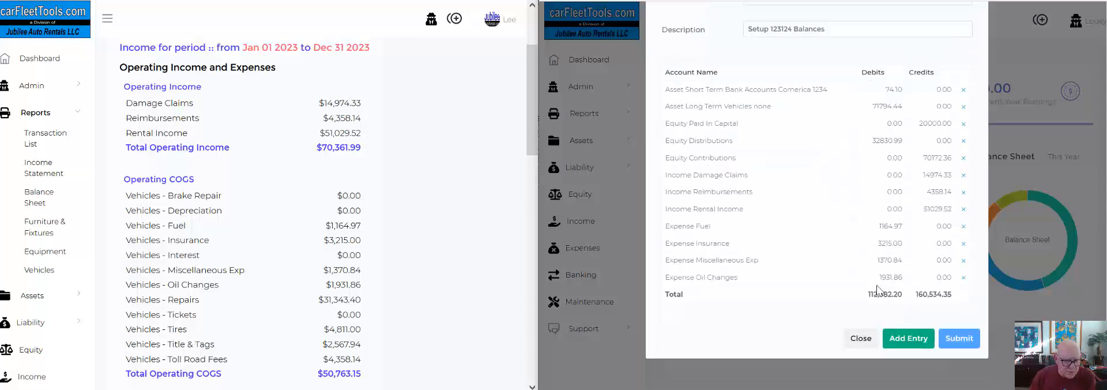
# Add a line for the Repairs expense account, vehicle Unassigned, with a debit of 31343.40.
pyautogui.scroll(3, 819, 173)
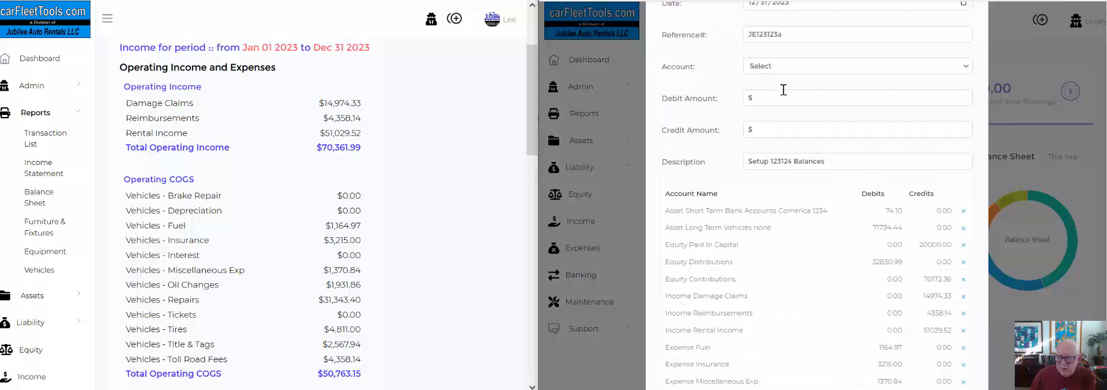
pyautogui.click(765, 67)
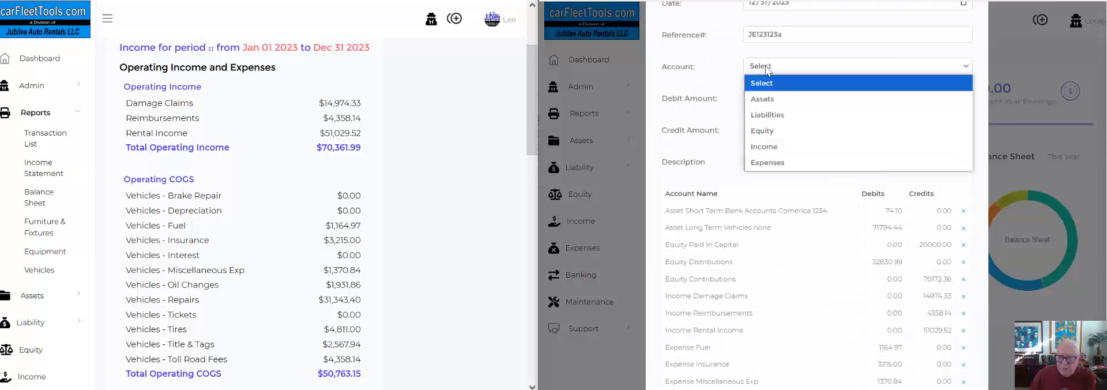
pyautogui.click(771, 163)
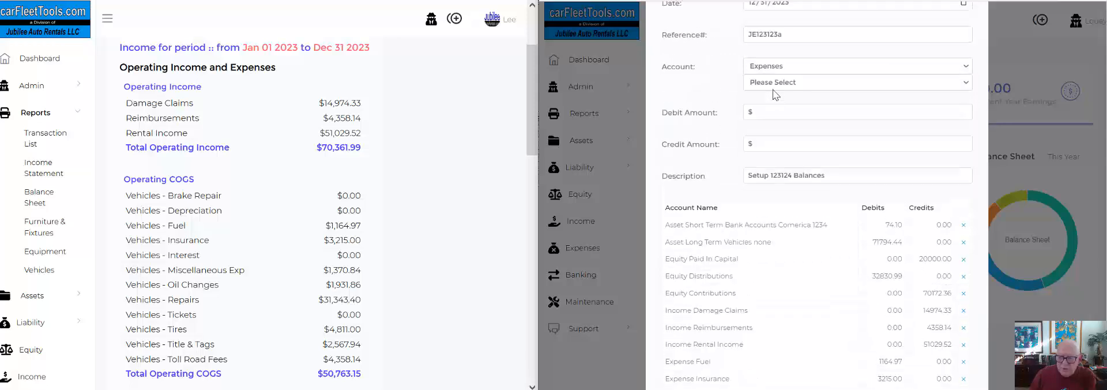
pyautogui.click(776, 83)
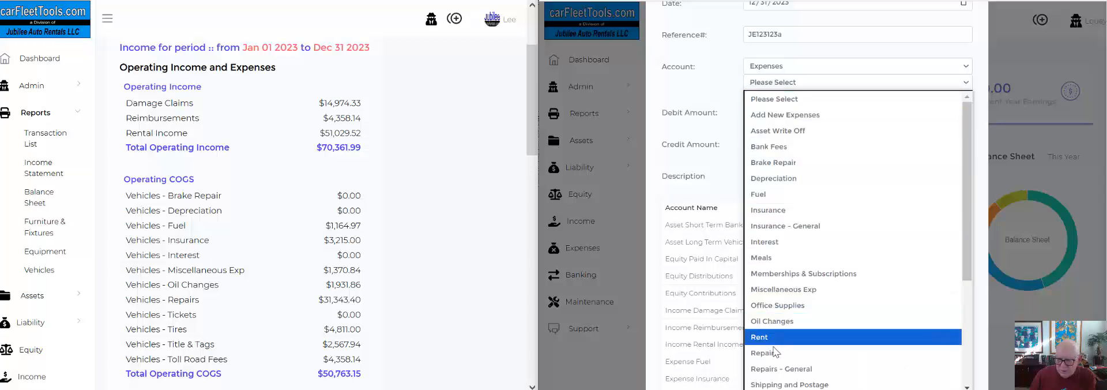
pyautogui.click(773, 352)
pyautogui.click(771, 106)
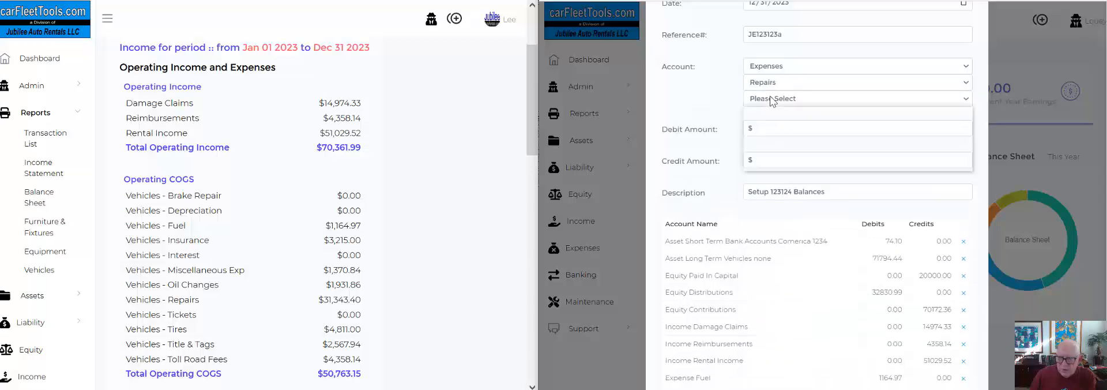
pyautogui.click(776, 146)
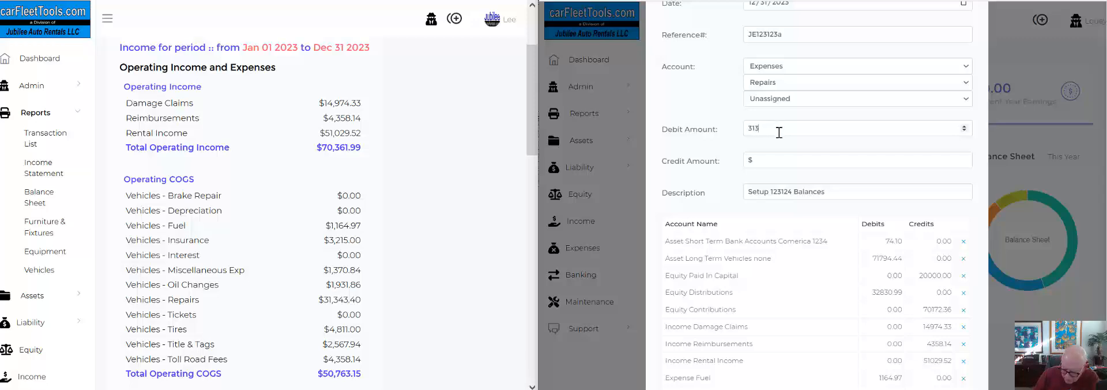
pyautogui.write('40')
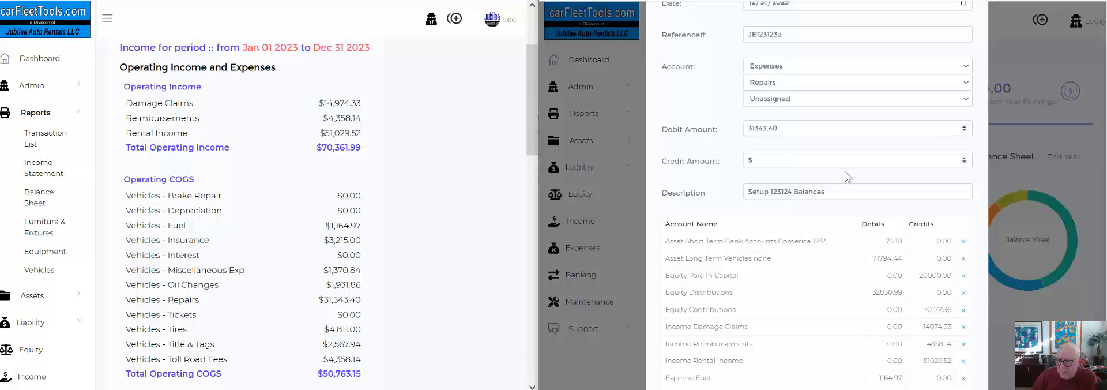
pyautogui.scroll(-2, 846, 177)
pyautogui.scroll(-1, 920, 336)
pyautogui.click(914, 358)
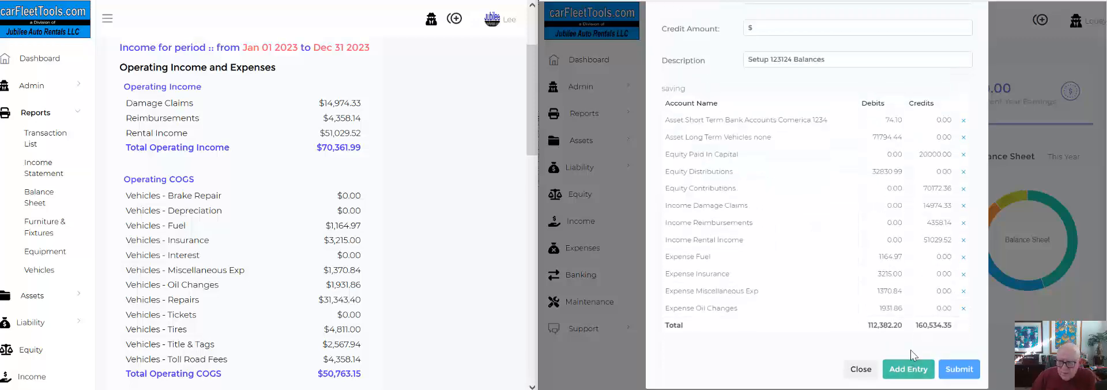
# Add a line for the Tires expense account, vehicle Unassigned, with a debit of 4811.00.
pyautogui.scroll(3, 795, 136)
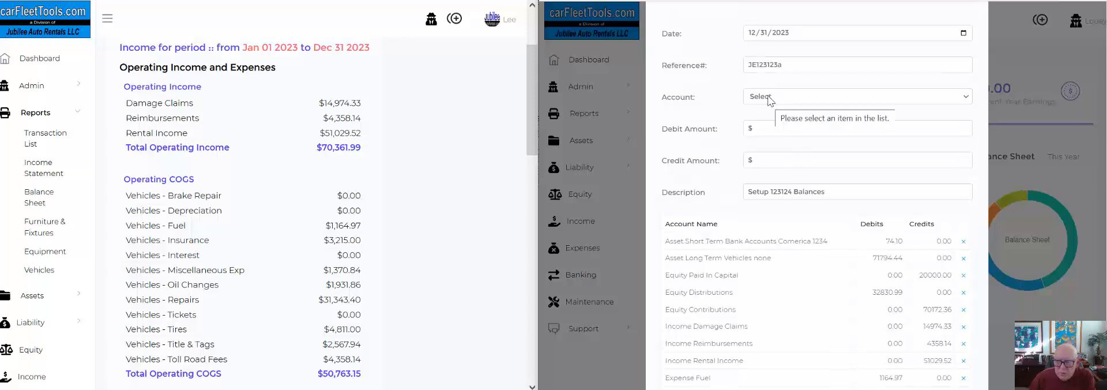
pyautogui.click(769, 100)
pyautogui.click(772, 197)
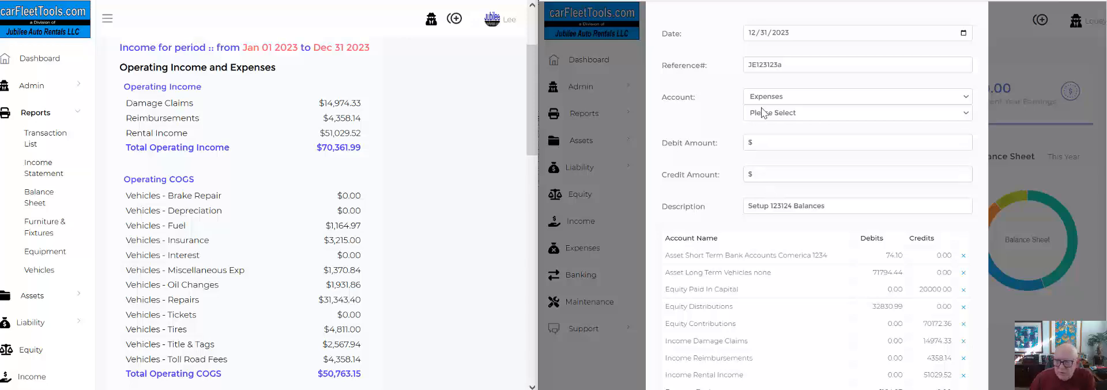
pyautogui.click(764, 112)
pyautogui.scroll(-5, 787, 291)
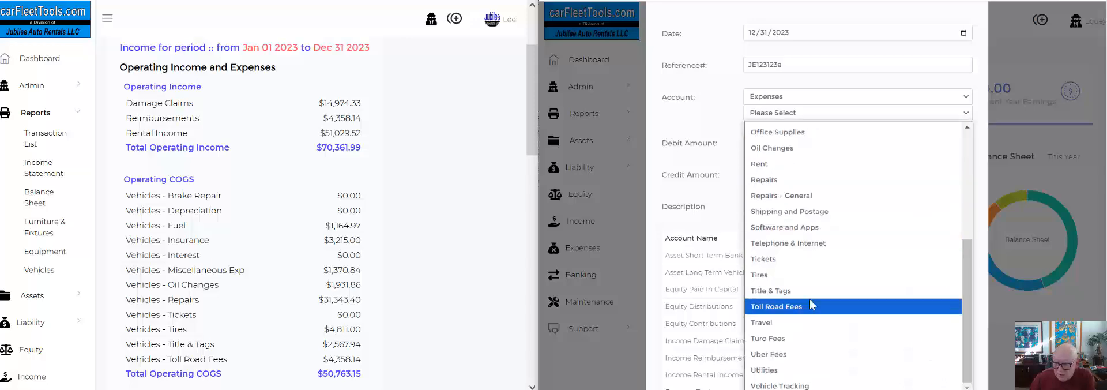
pyautogui.click(781, 276)
pyautogui.click(770, 131)
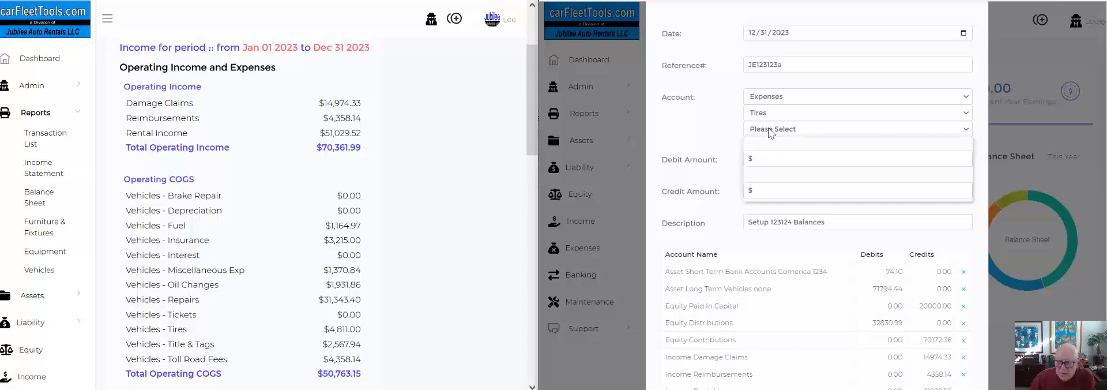
pyautogui.click(775, 178)
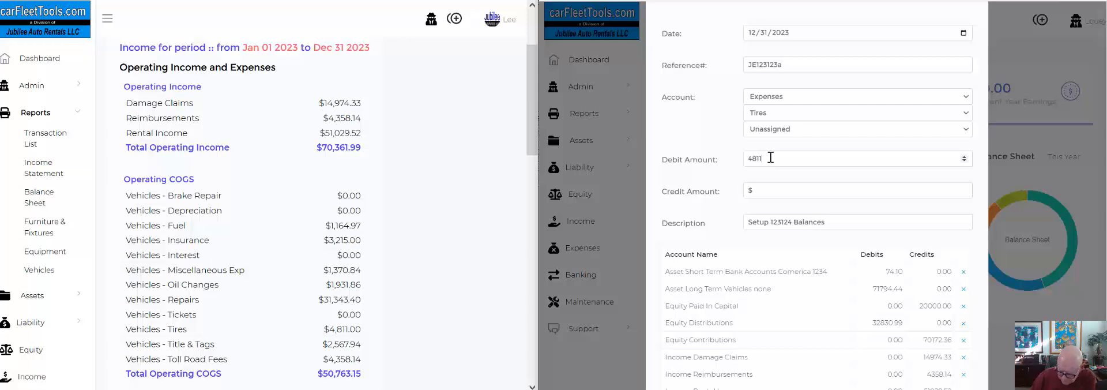
pyautogui.scroll(-3, 865, 260)
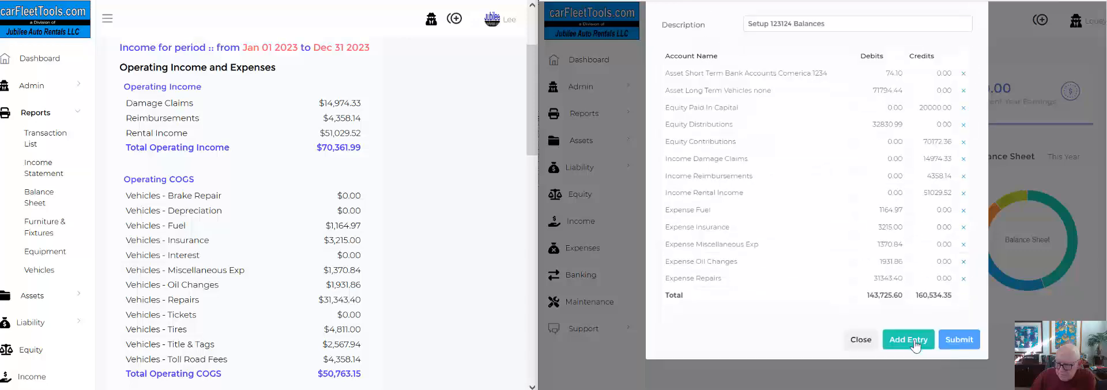
pyautogui.click(919, 334)
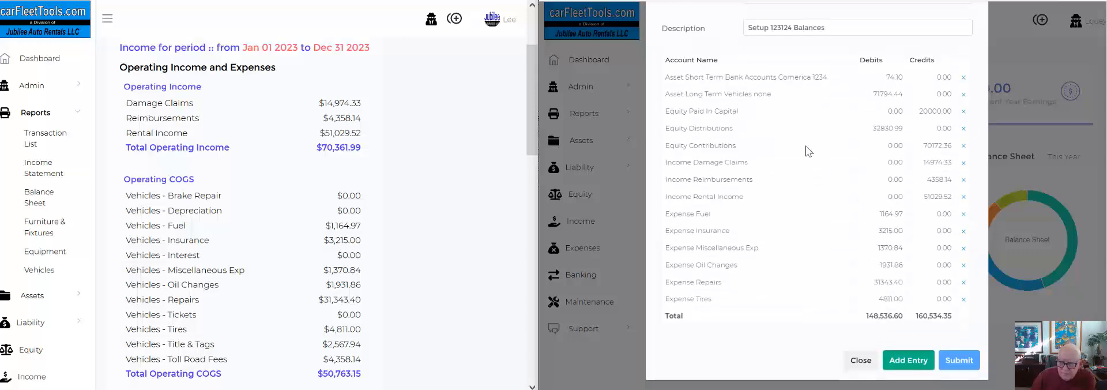
# Add a line for the Title & Tags expense account, vehicle Unassigned, with a debit of 2567.94.
pyautogui.scroll(3, 815, 148)
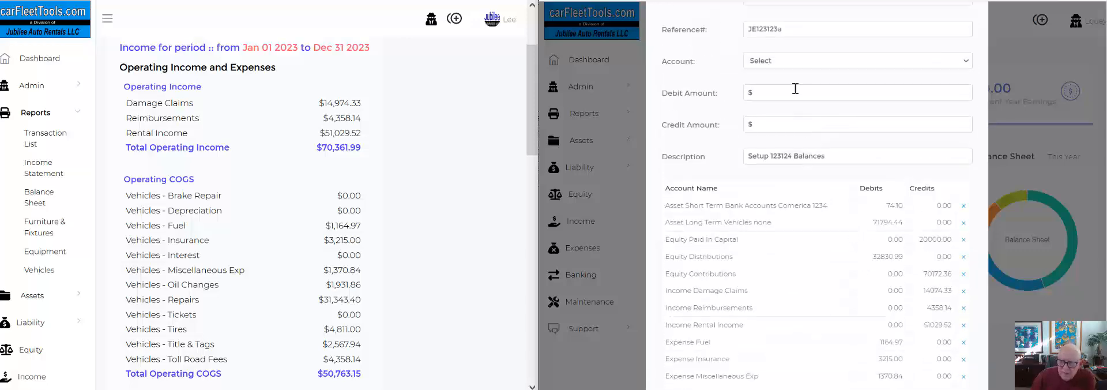
pyautogui.click(767, 61)
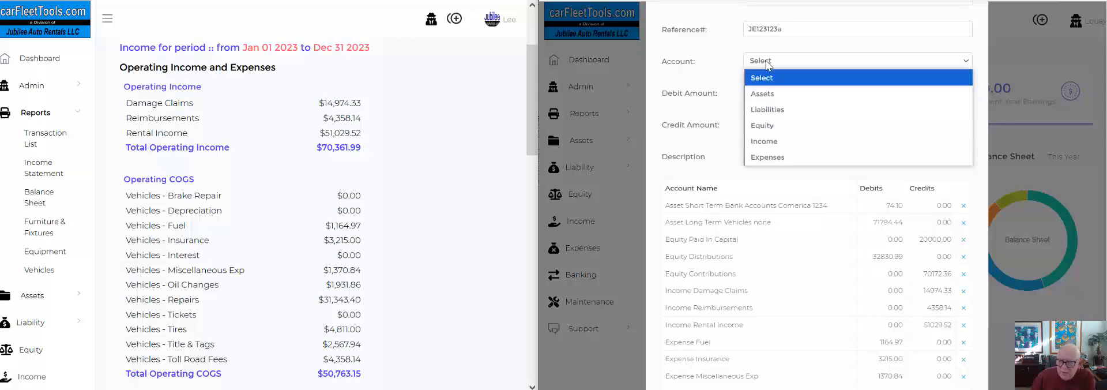
pyautogui.click(784, 158)
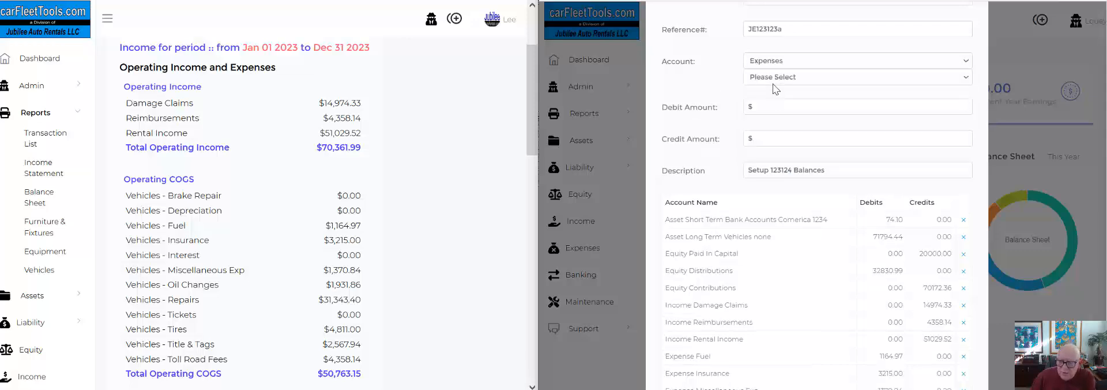
pyautogui.click(772, 80)
pyautogui.scroll(-5, 787, 231)
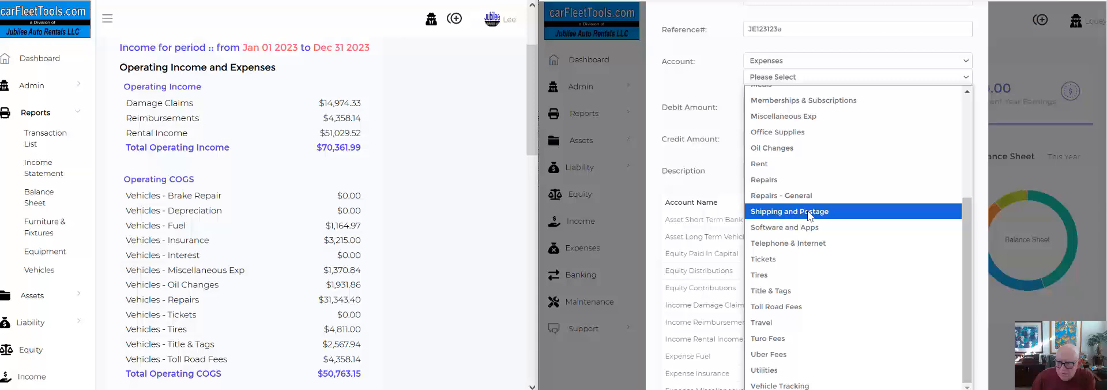
pyautogui.click(788, 293)
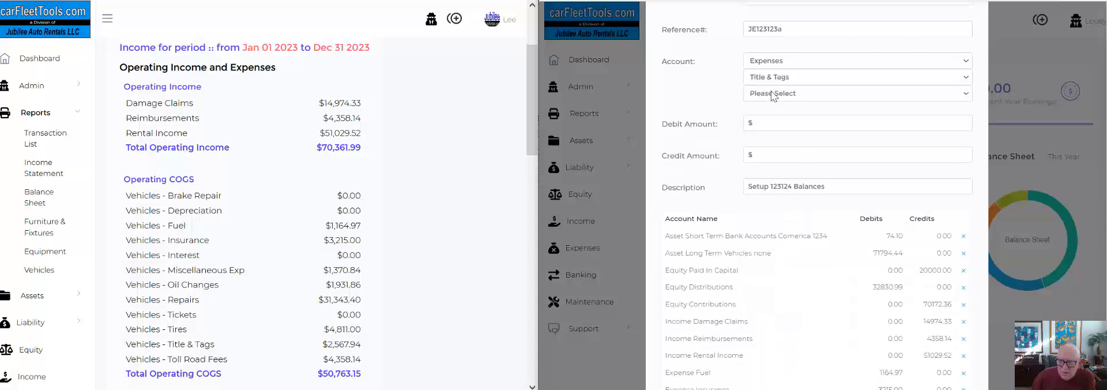
pyautogui.click(774, 94)
pyautogui.click(769, 143)
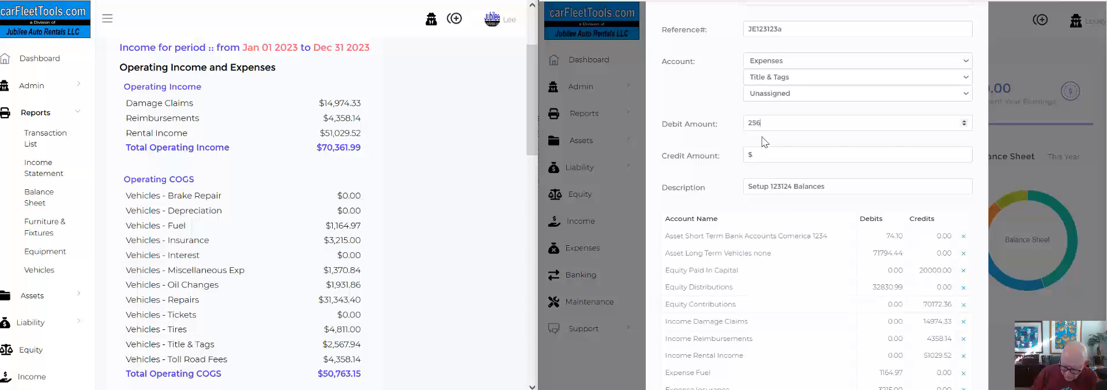
pyautogui.write('.94')
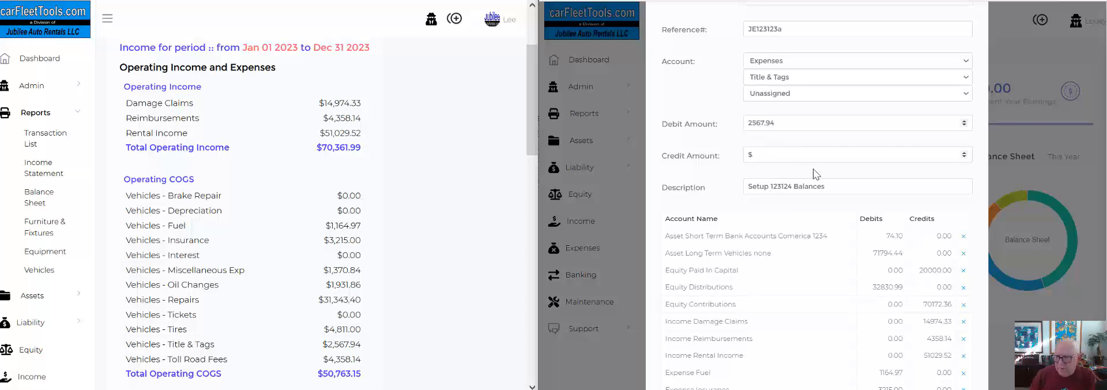
pyautogui.scroll(-1, 877, 346)
pyautogui.scroll(-1, 905, 379)
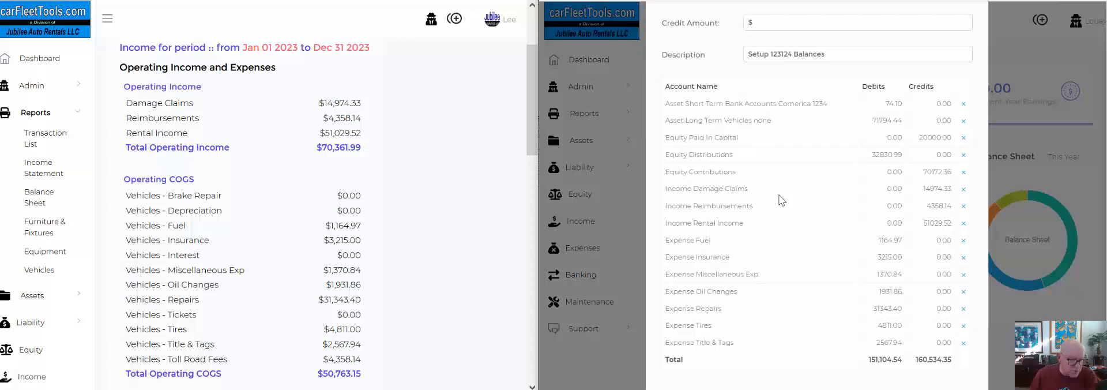
# Add a line for the Toll Road Fees expense account, vehicle Unassigned, with a debit of 4358.14.
pyautogui.scroll(1, 768, 202)
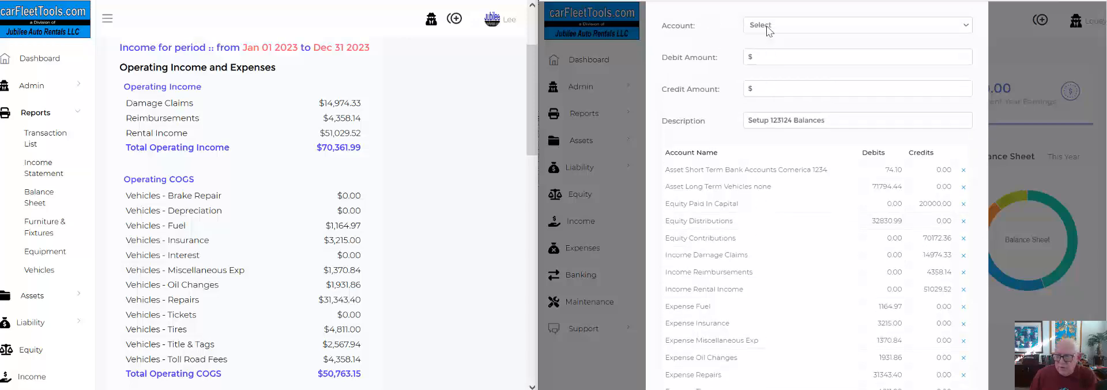
pyautogui.click(767, 29)
pyautogui.click(768, 121)
pyautogui.click(768, 45)
pyautogui.scroll(-5, 773, 115)
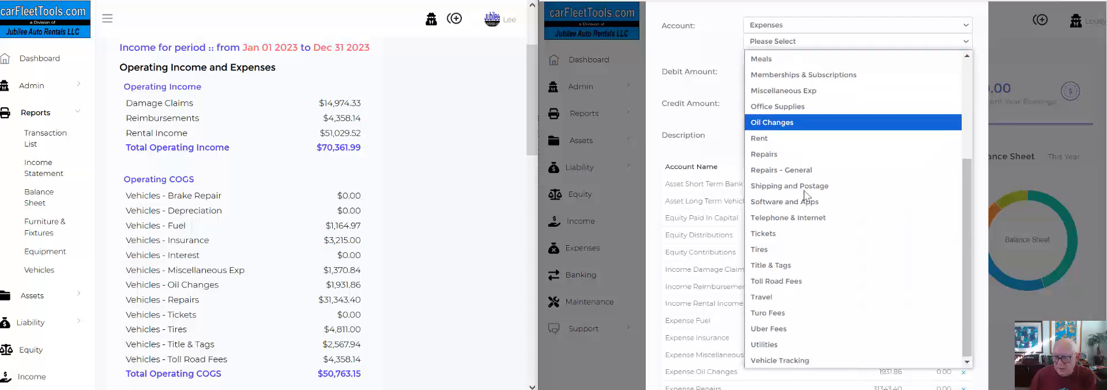
pyautogui.click(773, 282)
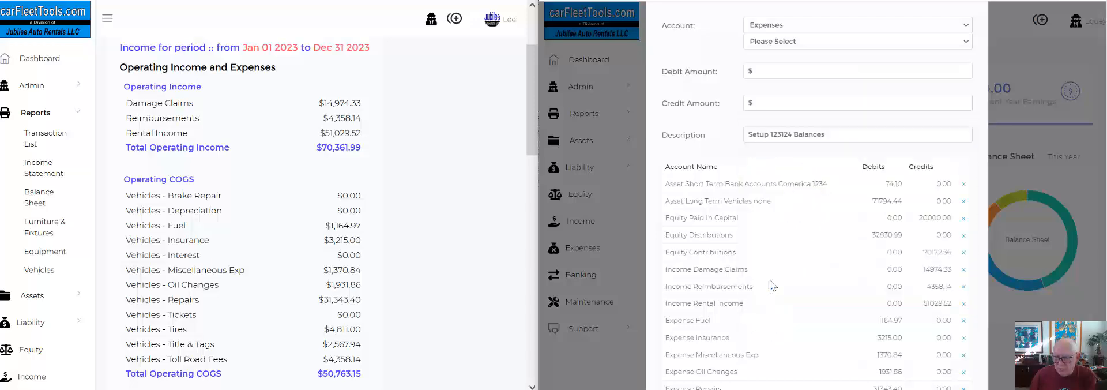
pyautogui.click(770, 59)
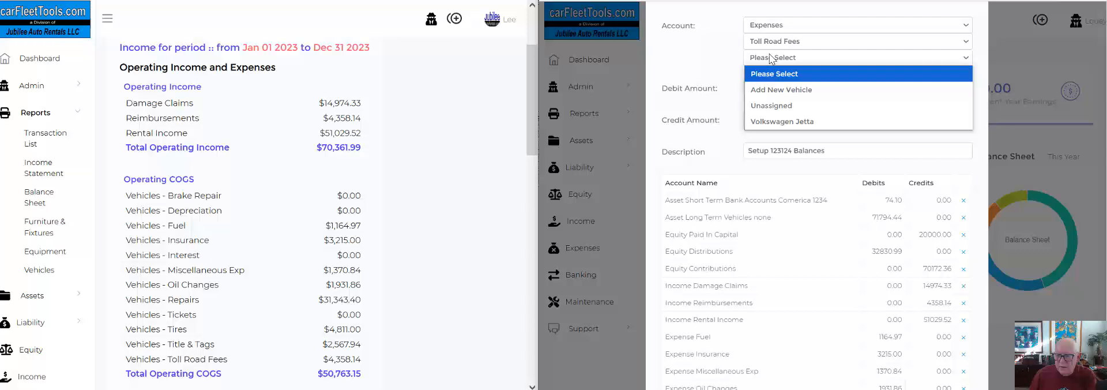
pyautogui.click(777, 105)
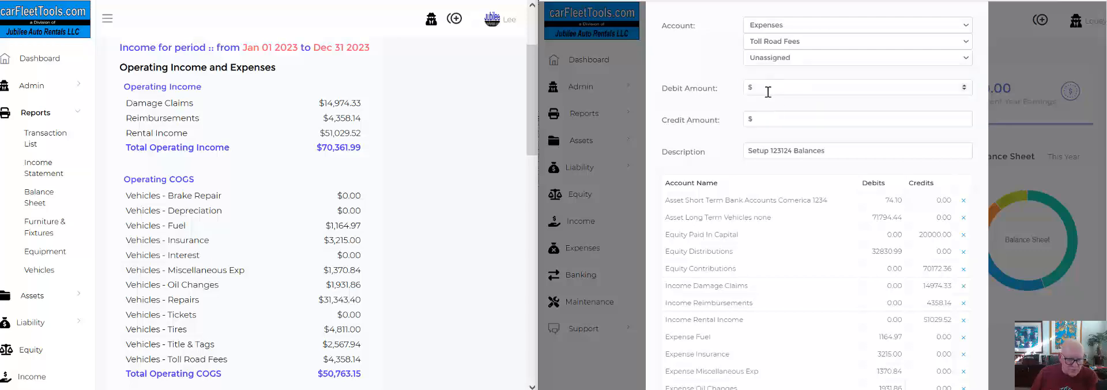
pyautogui.click(768, 92)
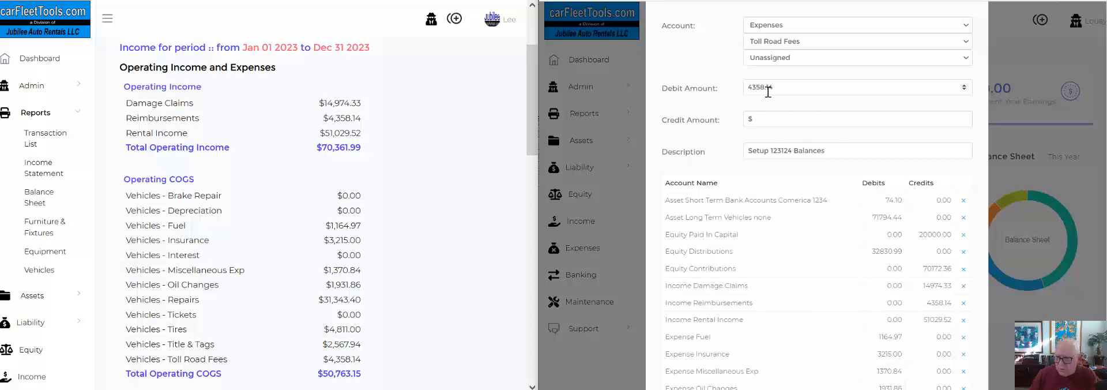
pyautogui.scroll(-5, 768, 92)
pyautogui.click(881, 301)
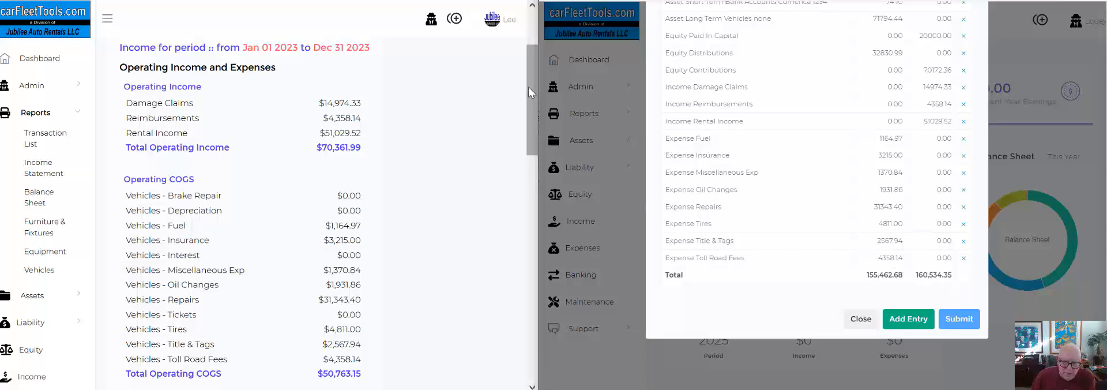
# Add a line for the Bank Fees expense account from the report's operating expenses, with a debit of 87.40.
pyautogui.moveTo(528, 85); pyautogui.dragTo(532, 189)
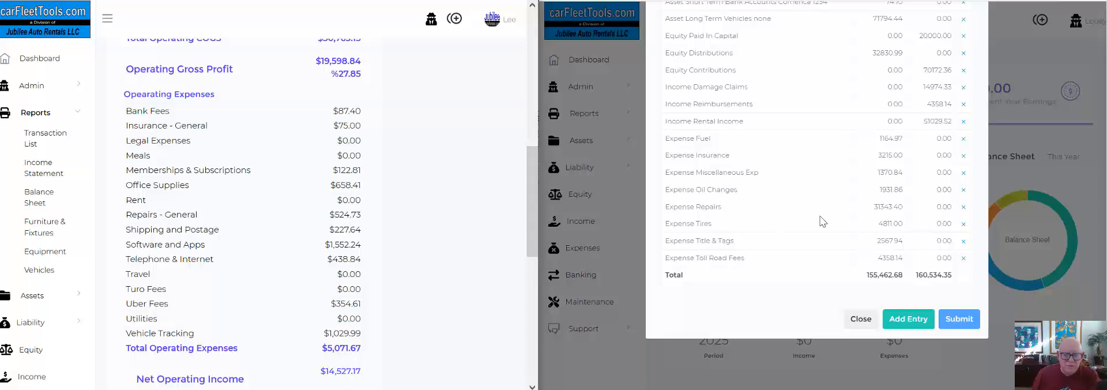
pyautogui.scroll(5, 822, 217)
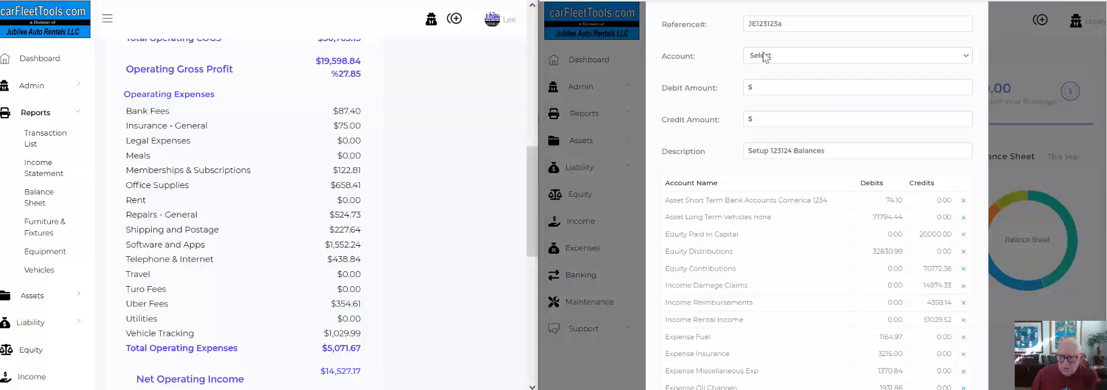
pyautogui.click(765, 56)
pyautogui.click(765, 152)
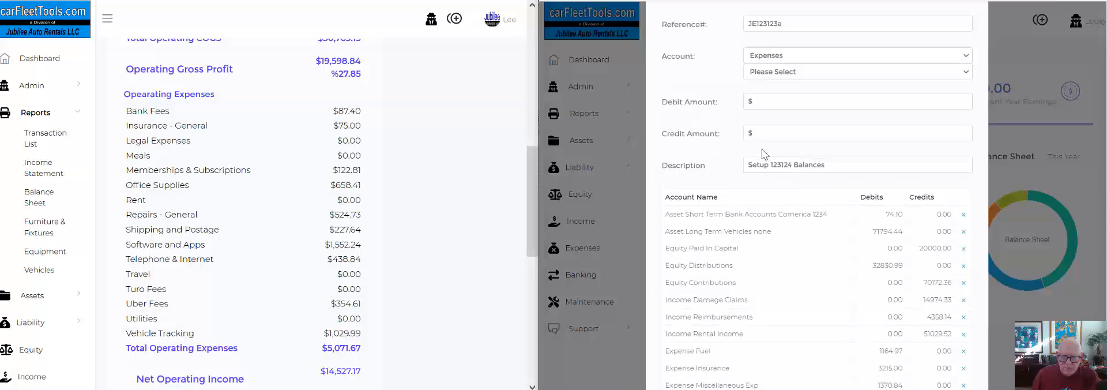
pyautogui.click(769, 72)
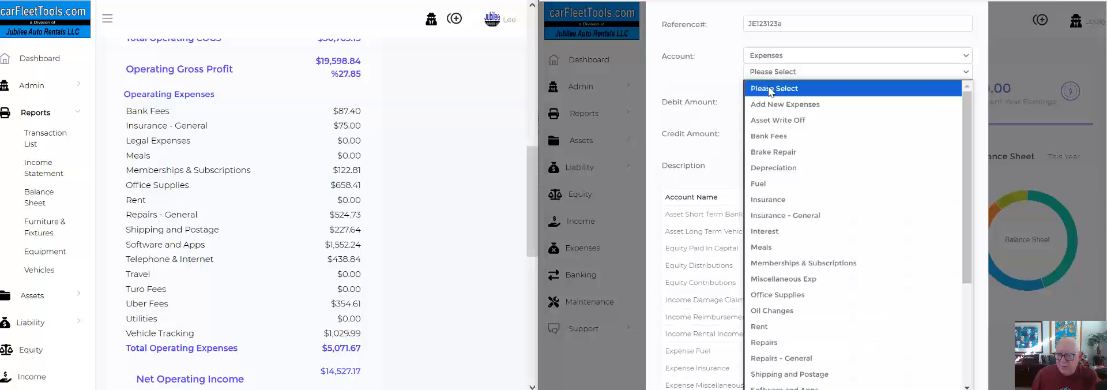
pyautogui.click(771, 136)
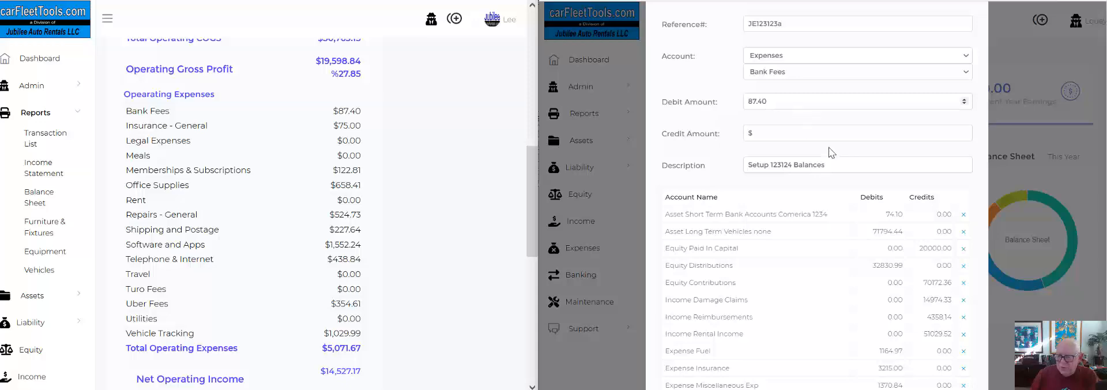
pyautogui.scroll(-5, 831, 152)
pyautogui.click(906, 328)
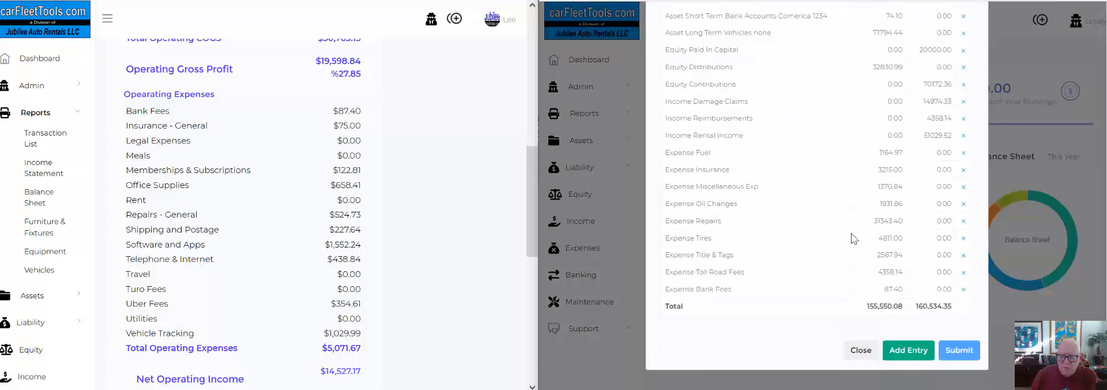
# Add a line for the Insurance - General expense account with a debit of 75.00.
pyautogui.scroll(3, 852, 238)
pyautogui.click(764, 10)
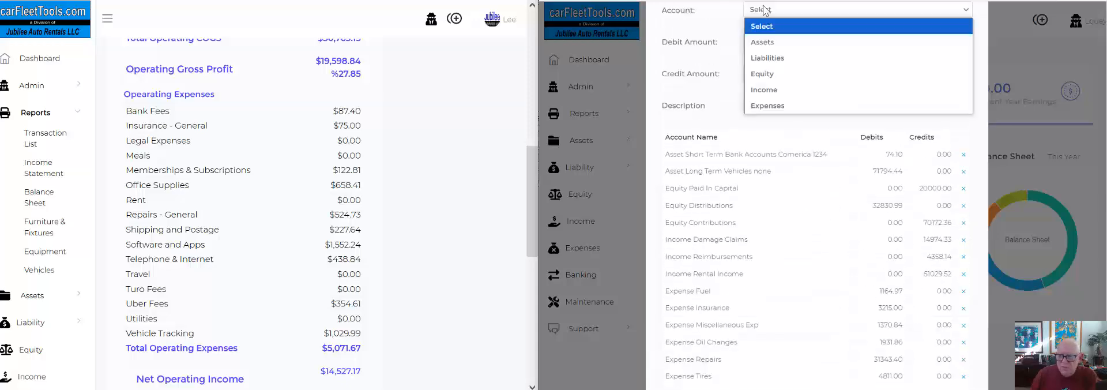
pyautogui.click(769, 104)
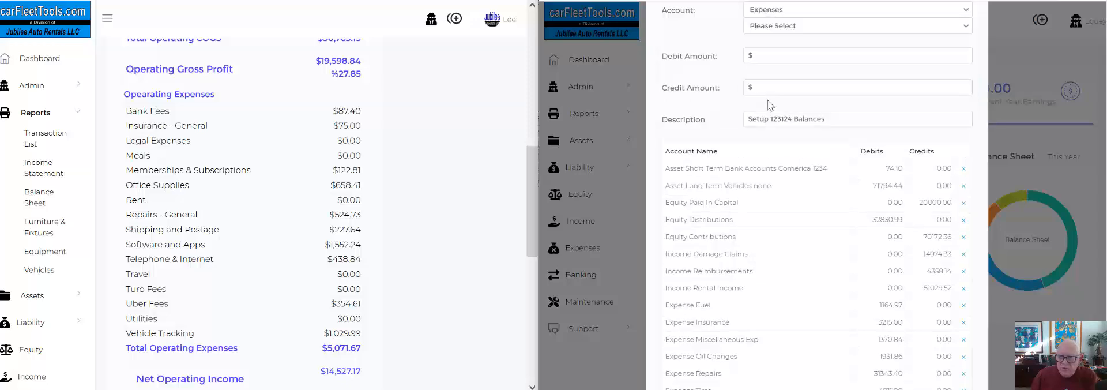
pyautogui.click(773, 26)
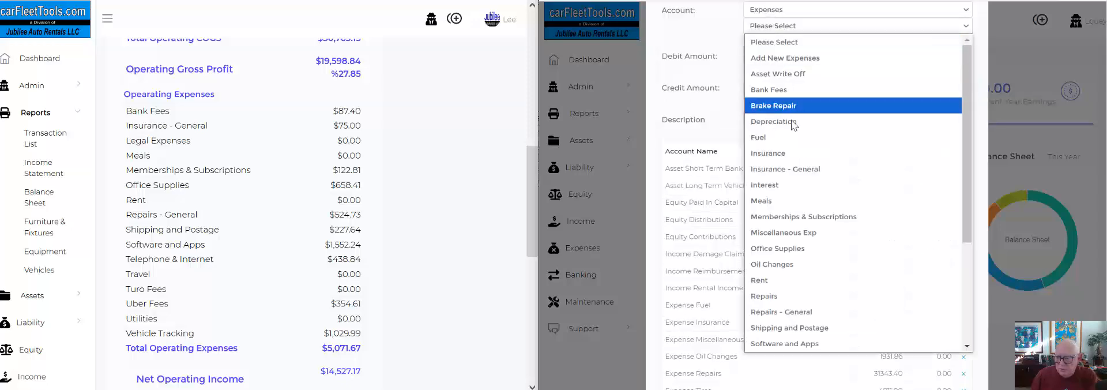
pyautogui.click(796, 169)
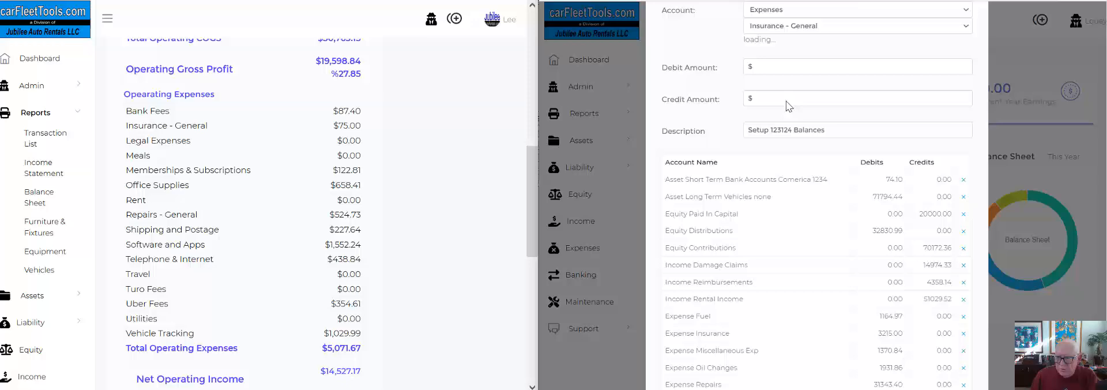
pyautogui.click(771, 64)
pyautogui.write('75')
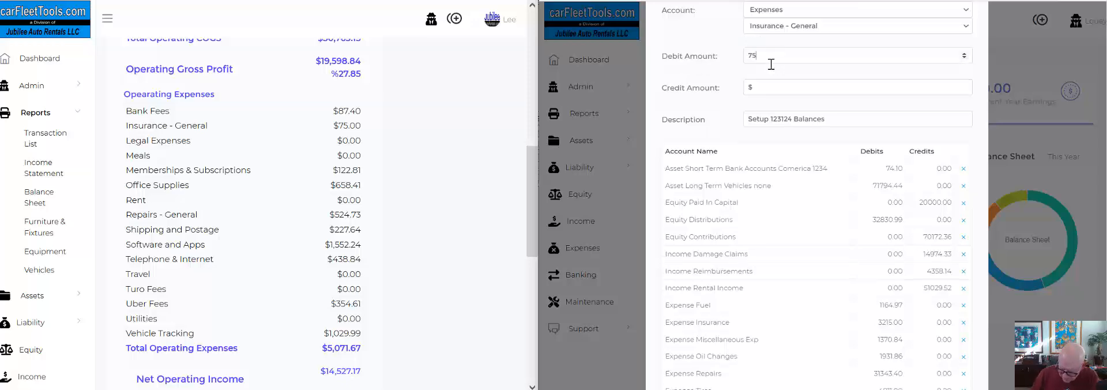
pyautogui.write('.00')
pyautogui.scroll(-4, 830, 208)
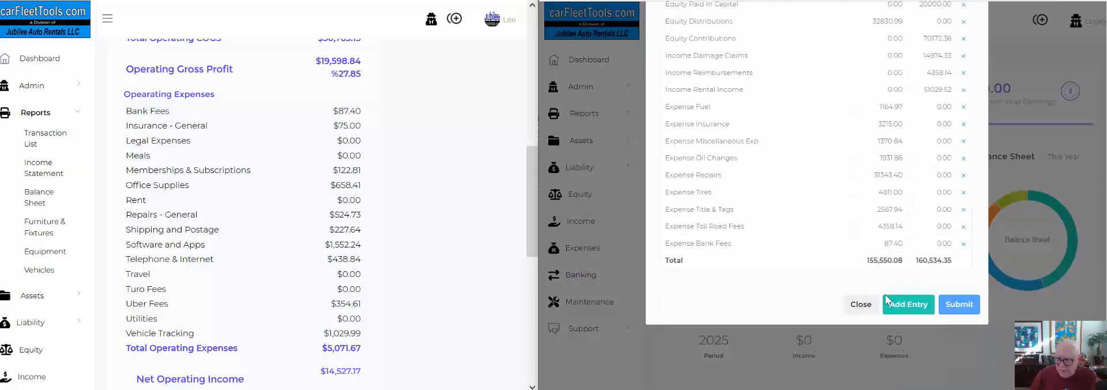
pyautogui.click(904, 303)
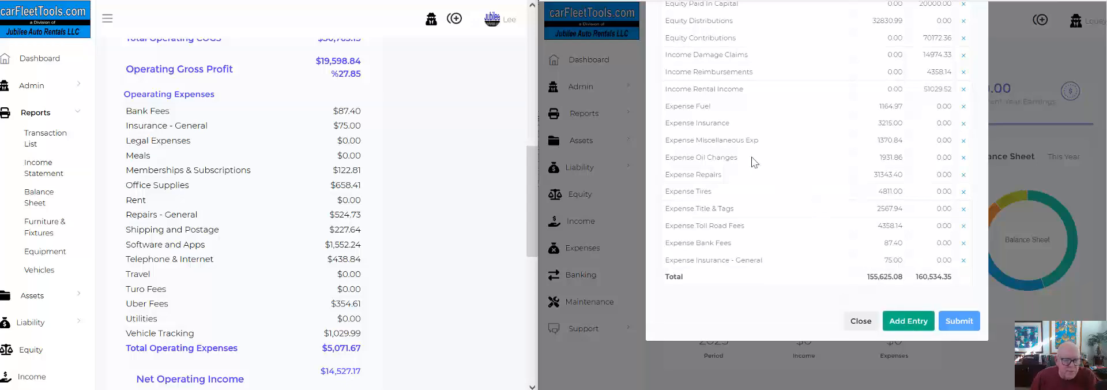
# Add a line for the Memberships & Subscriptions expense account with a debit of 122.81.
pyautogui.scroll(5, 750, 160)
pyautogui.click(762, 26)
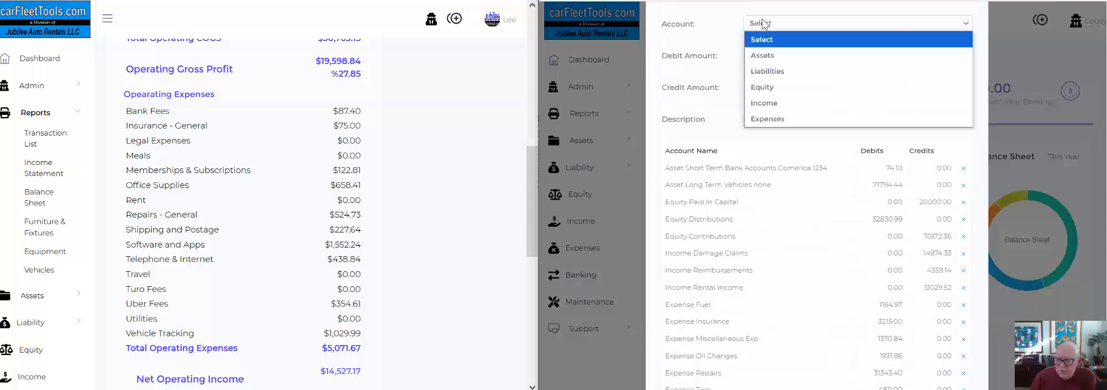
pyautogui.click(773, 122)
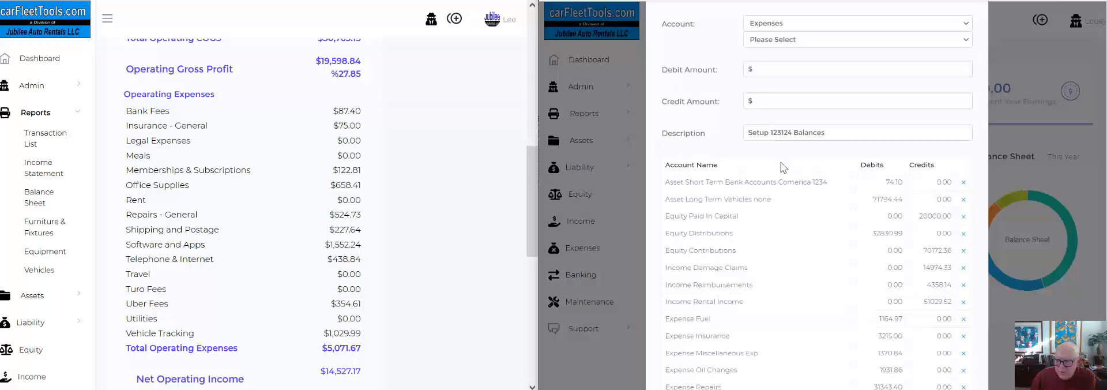
pyautogui.click(770, 40)
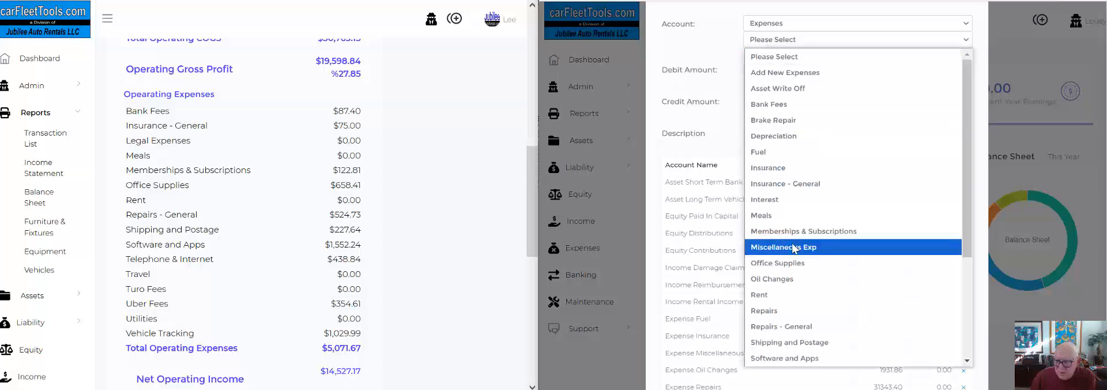
pyautogui.click(785, 233)
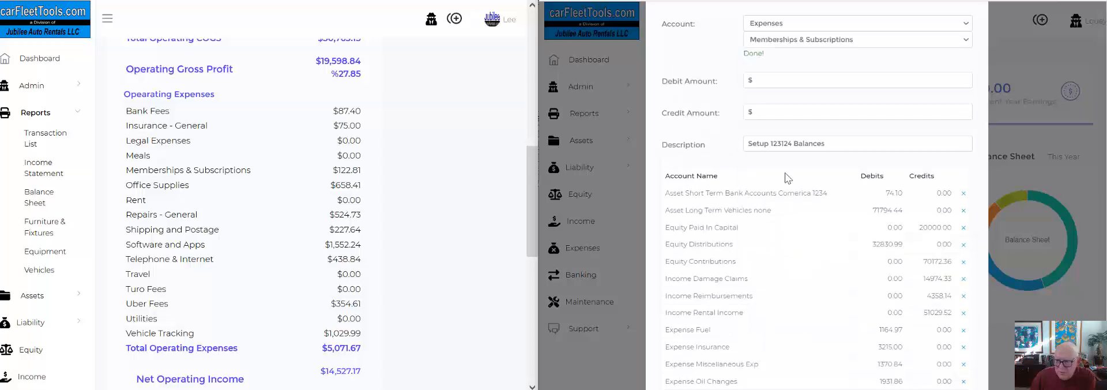
pyautogui.click(779, 74)
pyautogui.write('122.81')
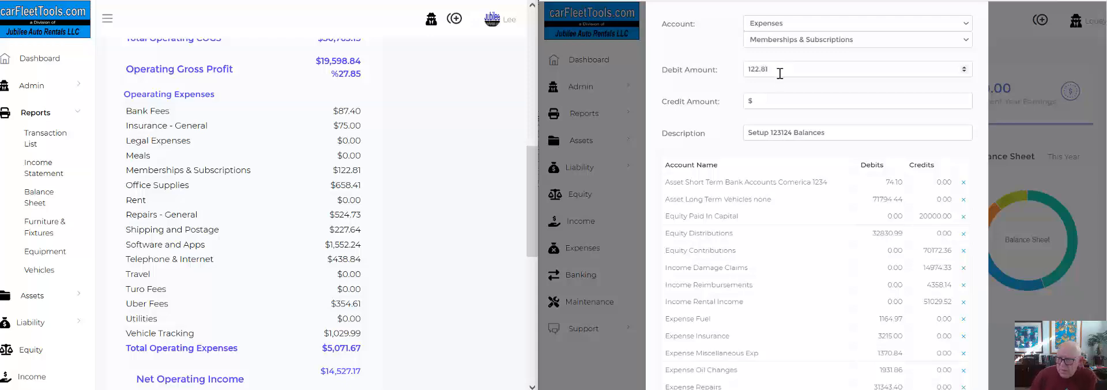
pyautogui.scroll(-3, 807, 173)
pyautogui.click(896, 331)
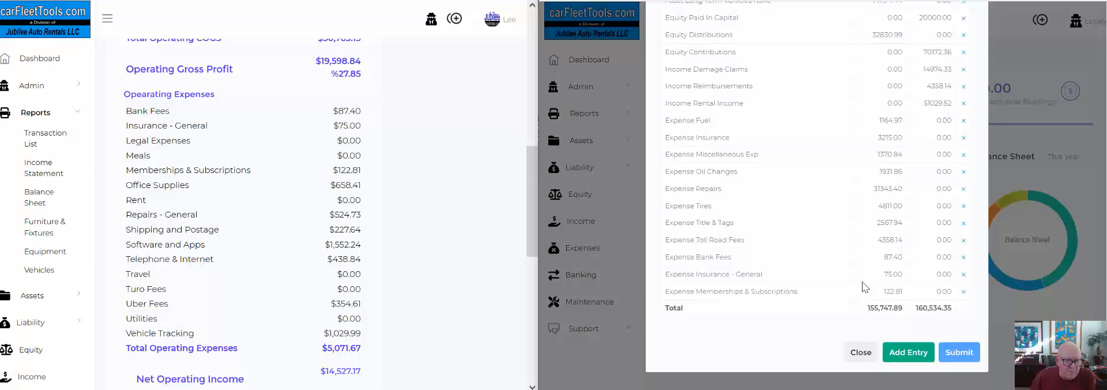
# Add a line for the Office Supplies expense account with a debit of 658.41.
pyautogui.scroll(5, 789, 144)
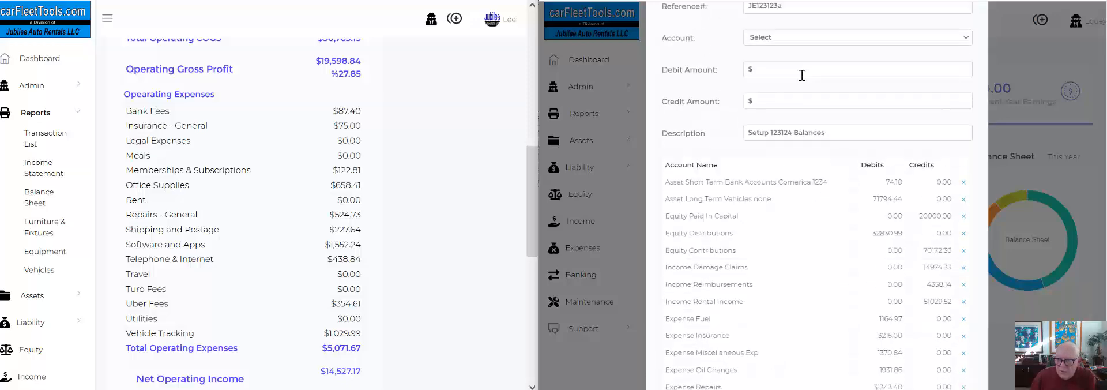
pyautogui.click(767, 38)
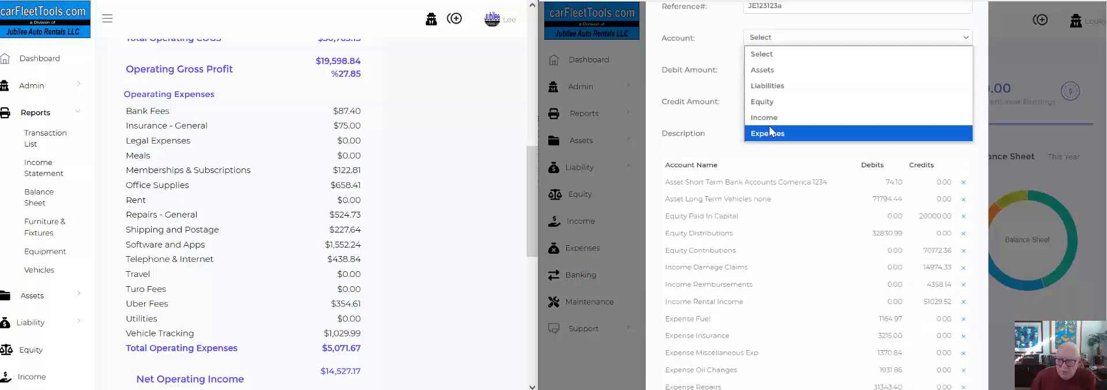
pyautogui.click(769, 132)
pyautogui.click(775, 54)
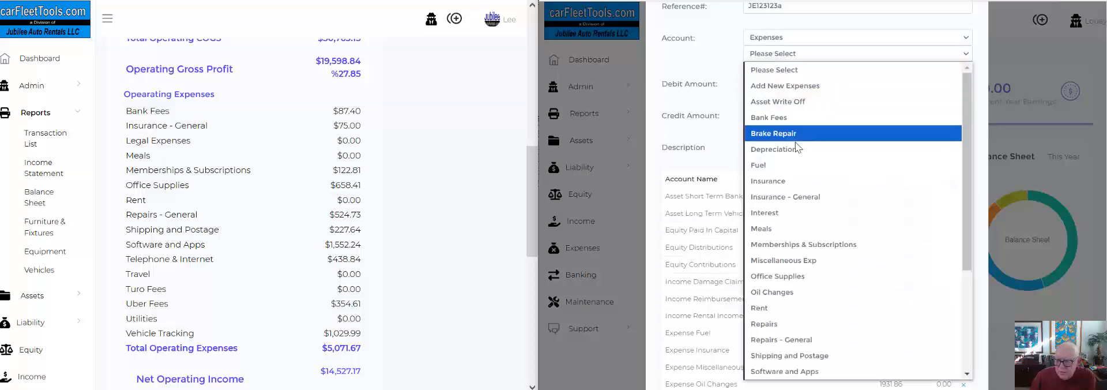
pyautogui.click(798, 277)
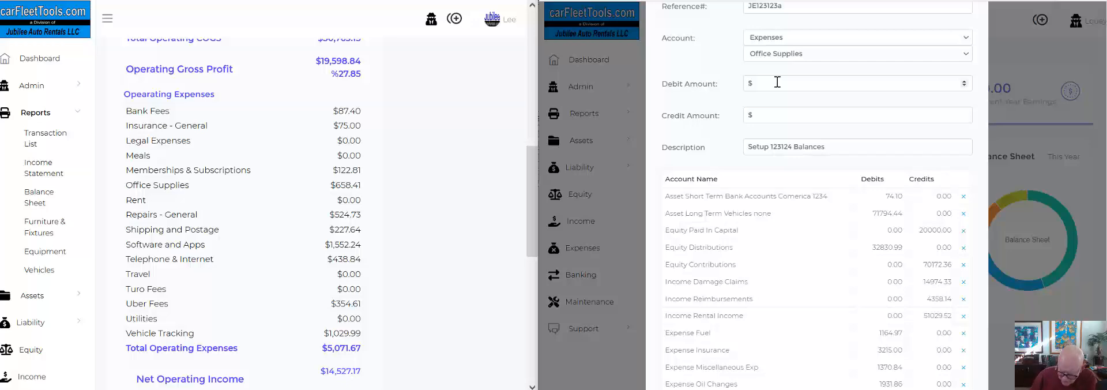
pyautogui.click(777, 81)
pyautogui.write('658.41')
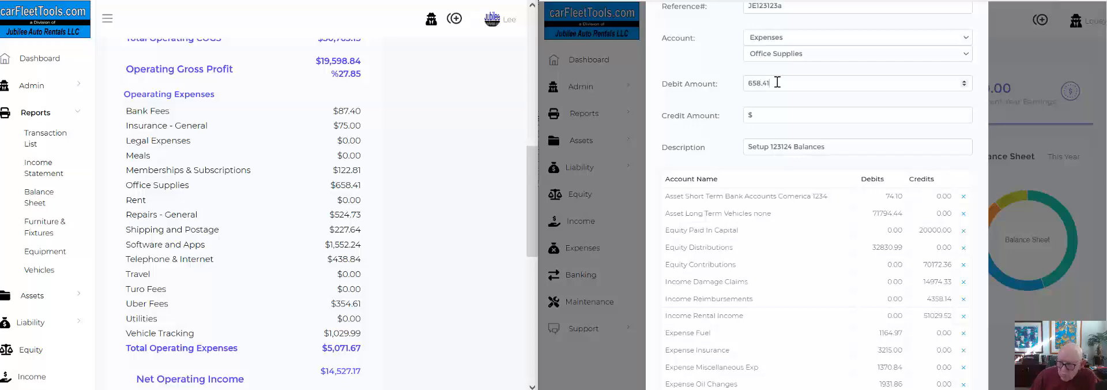
pyautogui.scroll(-4, 800, 129)
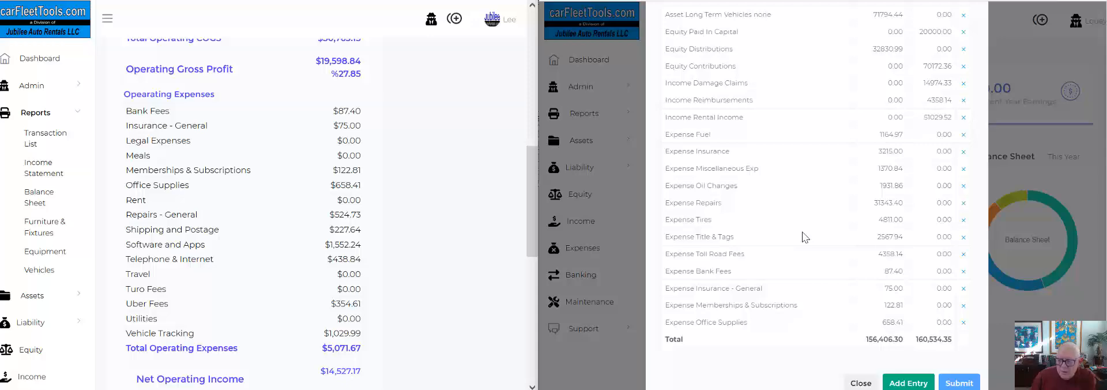
# Add a line for the Repairs - General expense account with a debit of 524.73.
pyautogui.scroll(2, 910, 340)
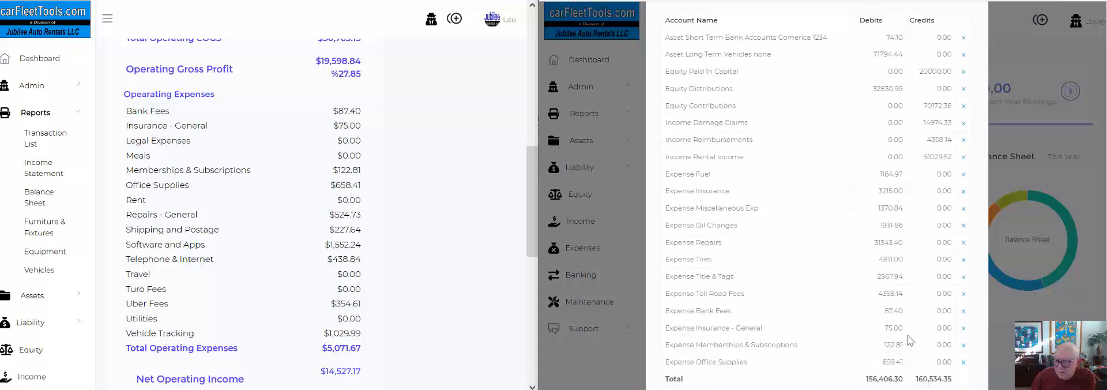
pyautogui.scroll(-2, 908, 340)
pyautogui.scroll(5, 856, 216)
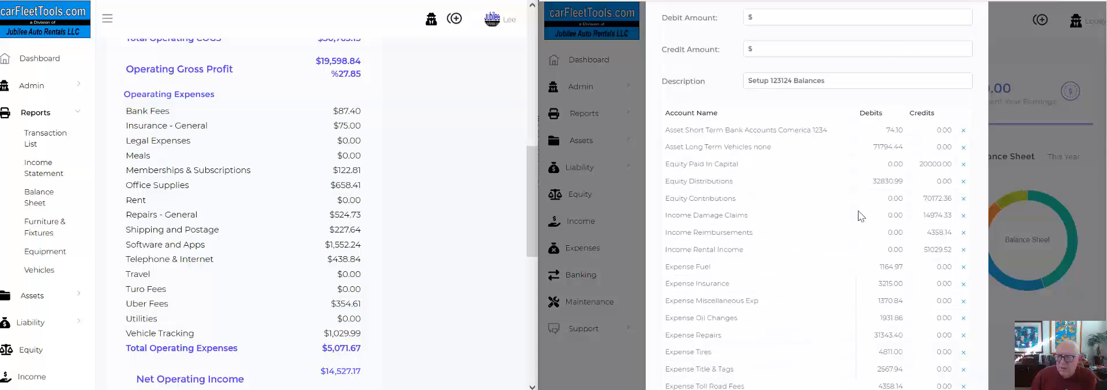
pyautogui.click(765, 119)
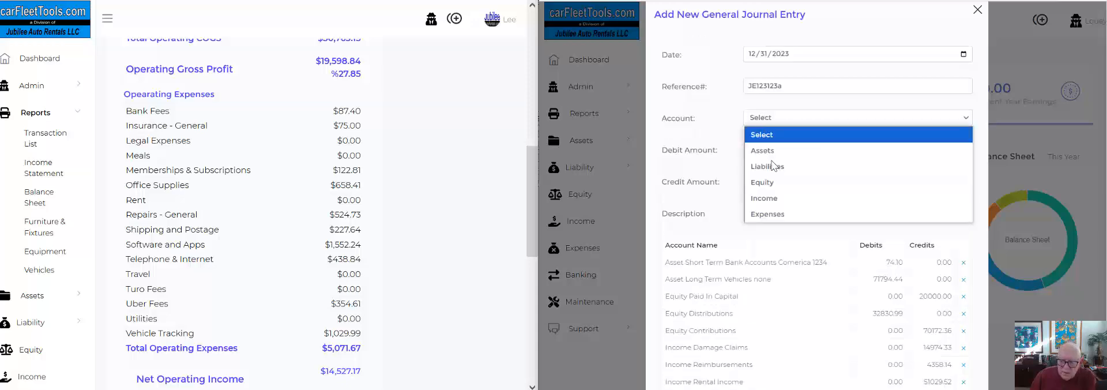
pyautogui.click(767, 212)
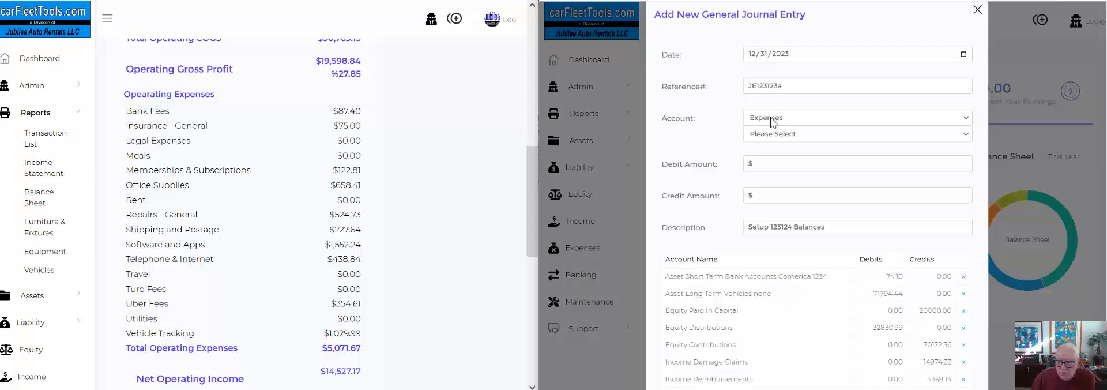
pyautogui.click(767, 137)
pyautogui.scroll(-5, 798, 240)
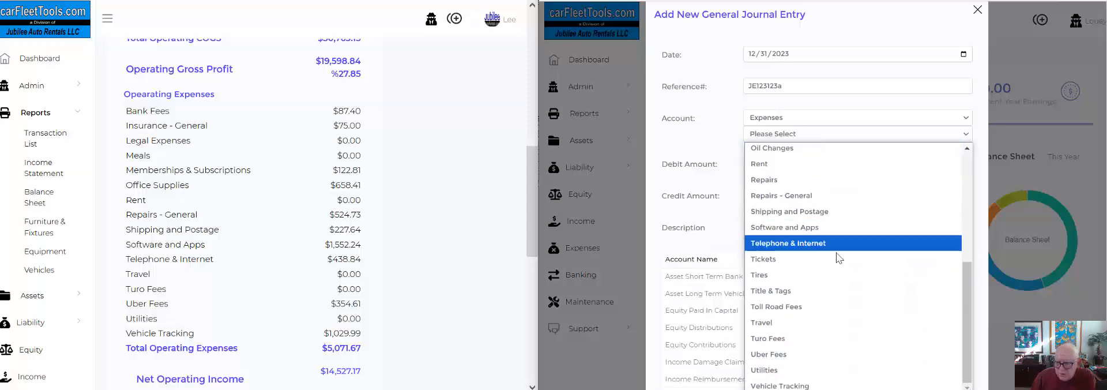
pyautogui.click(784, 195)
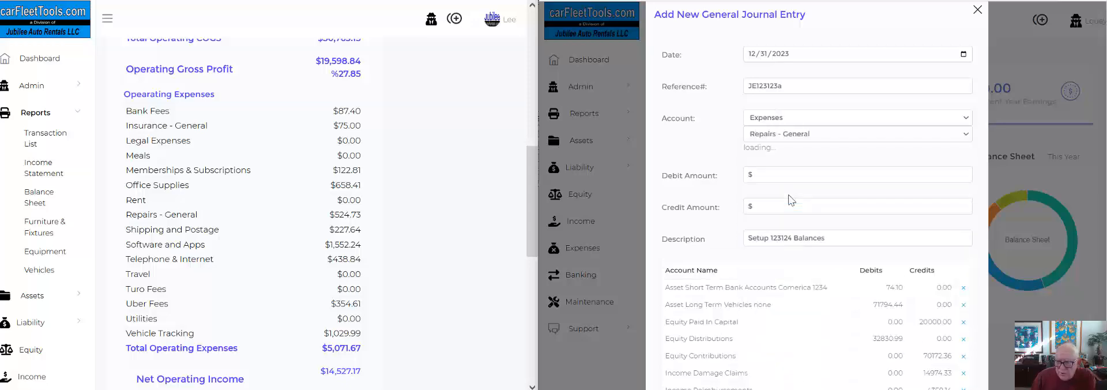
pyautogui.click(771, 166)
pyautogui.write('524.73')
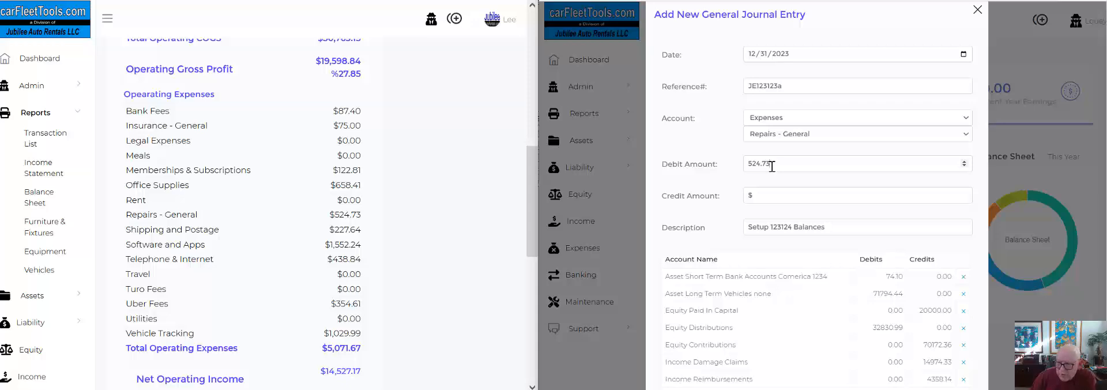
pyautogui.scroll(-5, 843, 187)
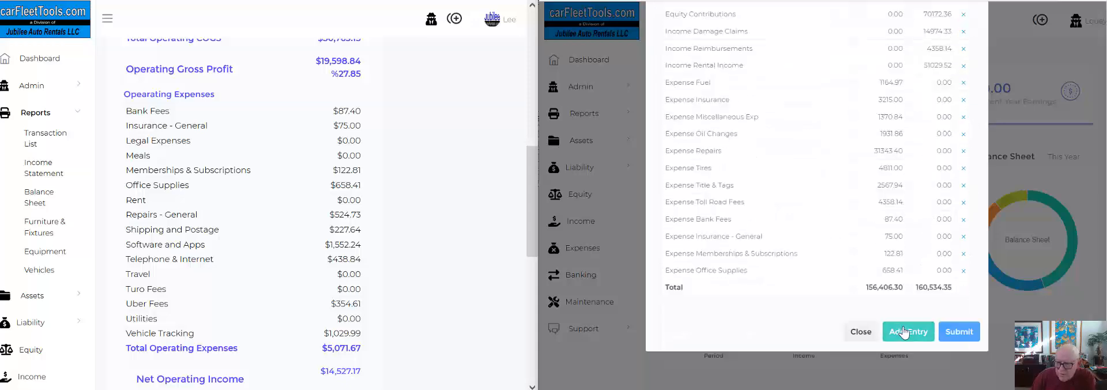
pyautogui.click(896, 332)
# Add a line for the Shipping and Postage expense account with a debit of 227.64.
pyautogui.scroll(6, 857, 312)
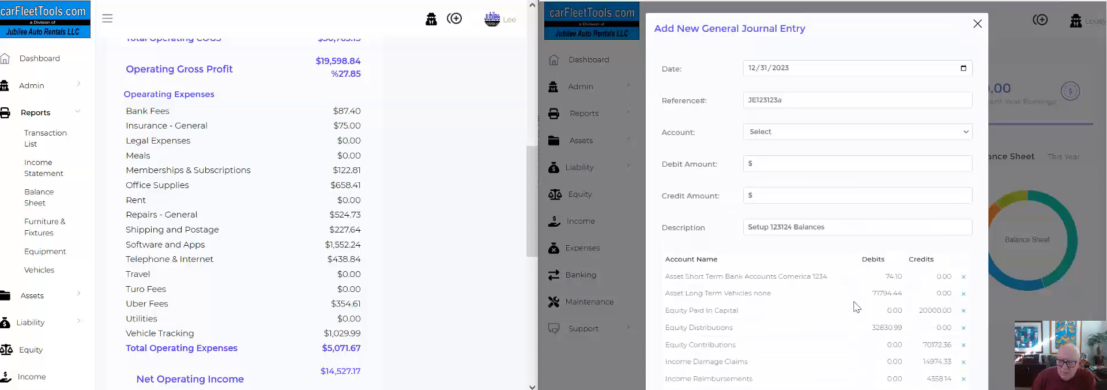
pyautogui.click(767, 133)
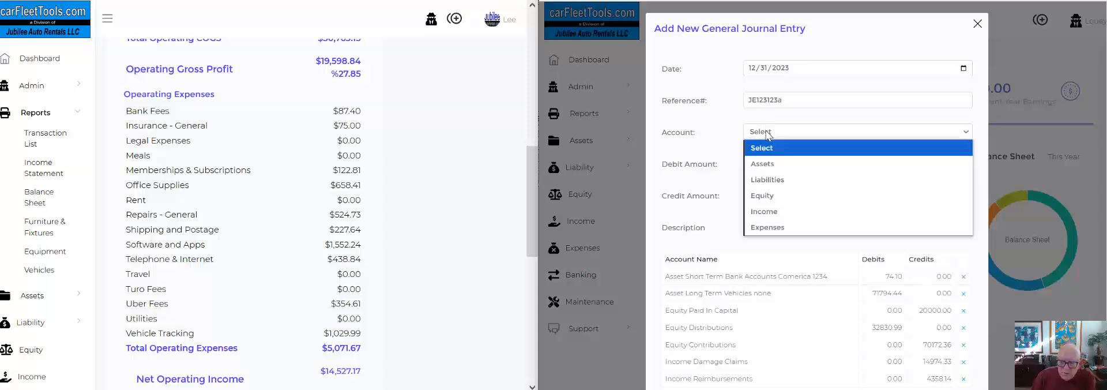
pyautogui.click(767, 214)
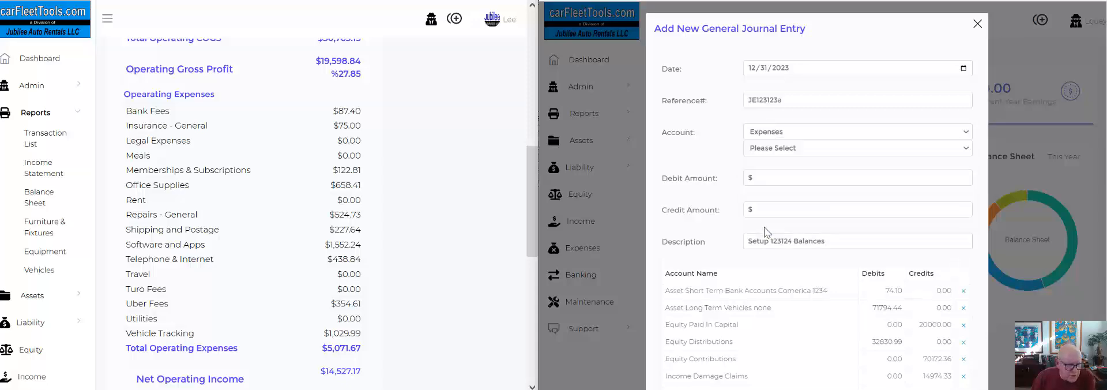
pyautogui.click(768, 151)
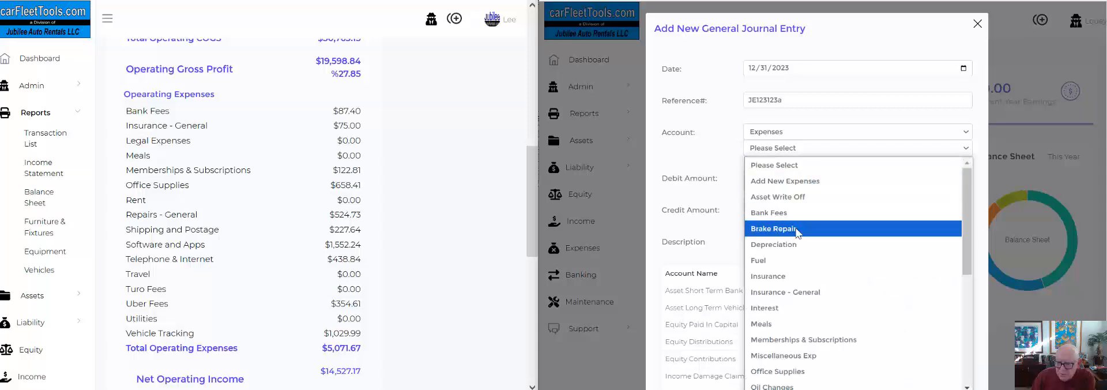
pyautogui.scroll(-5, 785, 239)
pyautogui.click(784, 212)
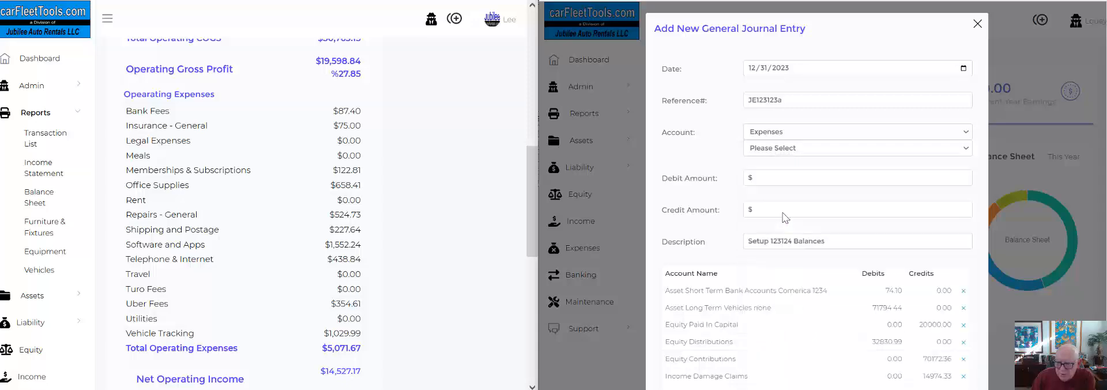
pyautogui.click(765, 177)
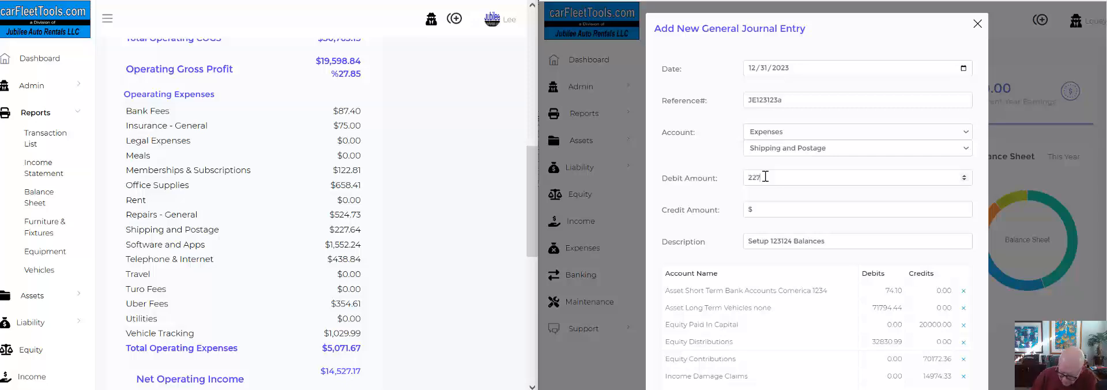
pyautogui.scroll(-6, 816, 210)
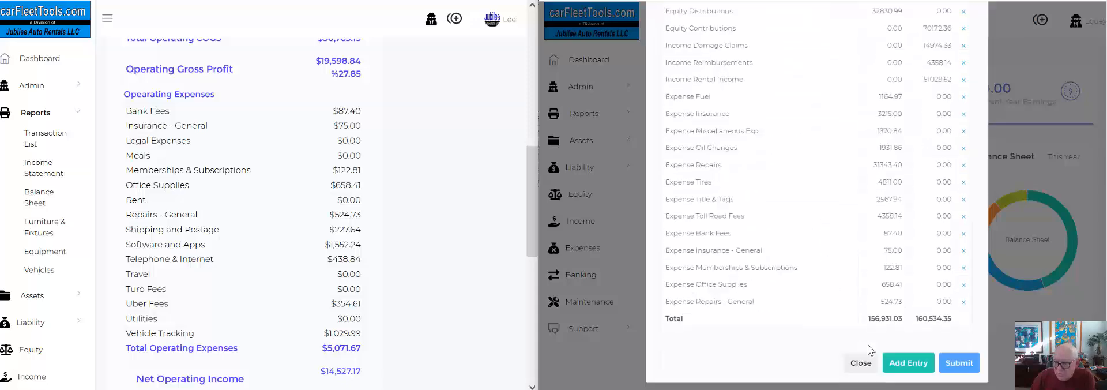
pyautogui.click(908, 363)
# Add a line for the Software and Apps expense account with a debit of 1552.24.
pyautogui.scroll(4, 837, 277)
pyautogui.scroll(1, 837, 277)
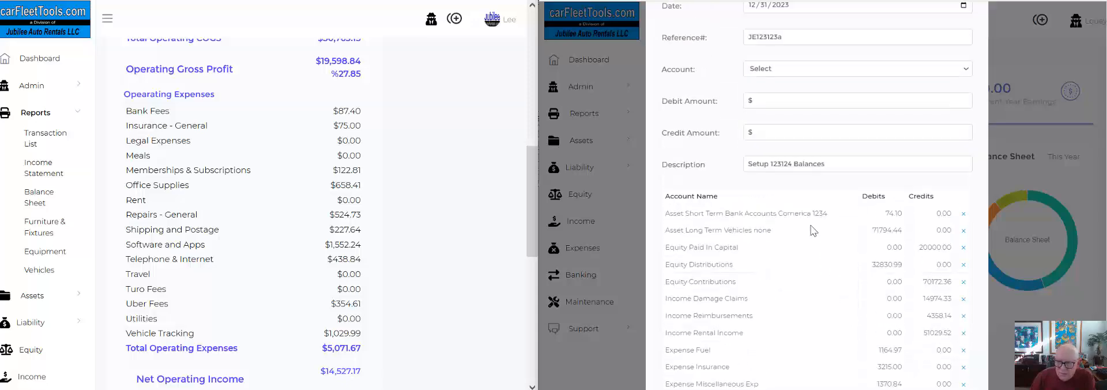
pyautogui.click(767, 69)
pyautogui.click(768, 165)
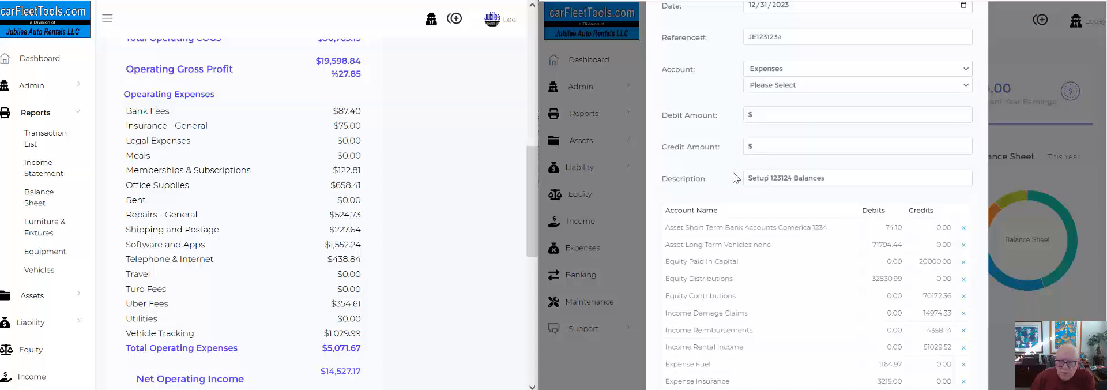
pyautogui.click(770, 86)
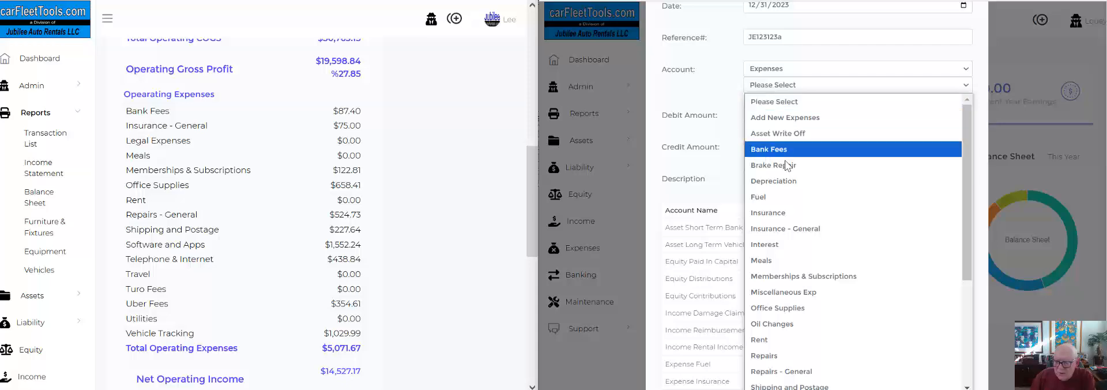
pyautogui.scroll(-3, 778, 161)
pyautogui.click(794, 232)
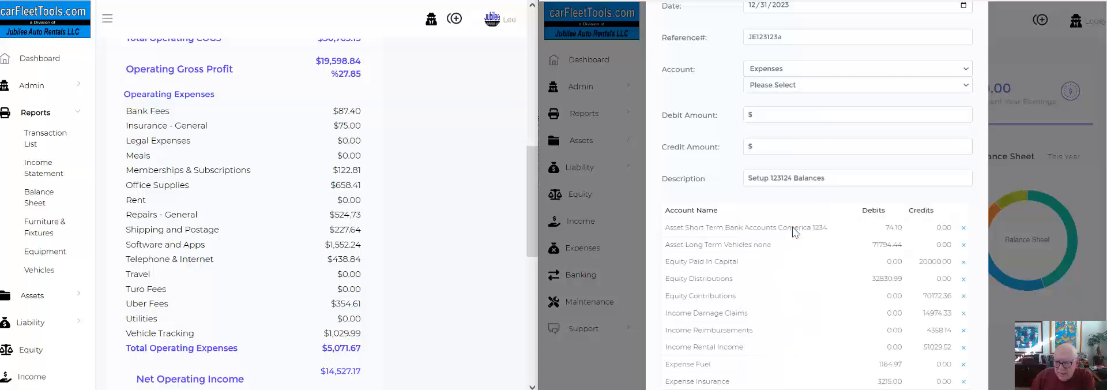
pyautogui.click(768, 119)
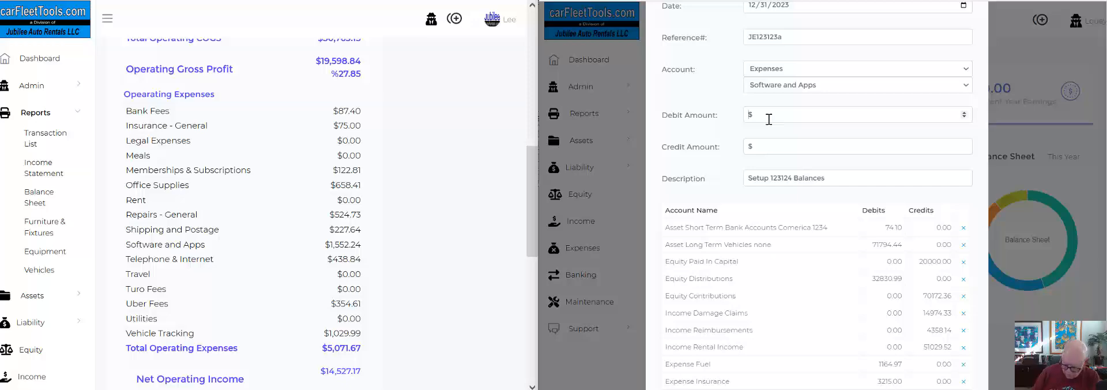
pyautogui.write('1552.24')
pyautogui.scroll(-5, 893, 363)
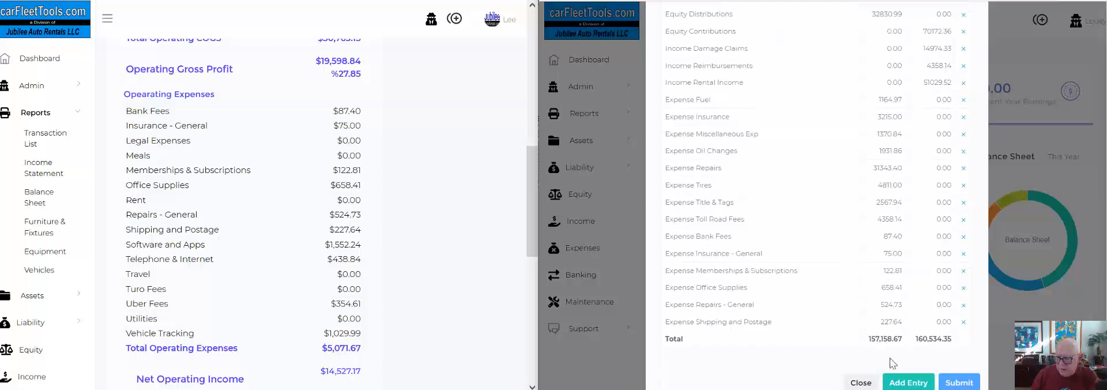
pyautogui.click(901, 381)
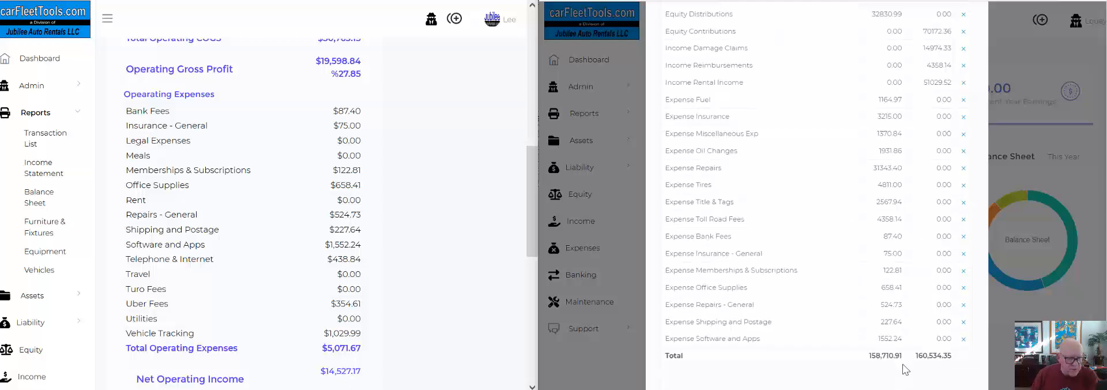
pyautogui.scroll(4, 816, 221)
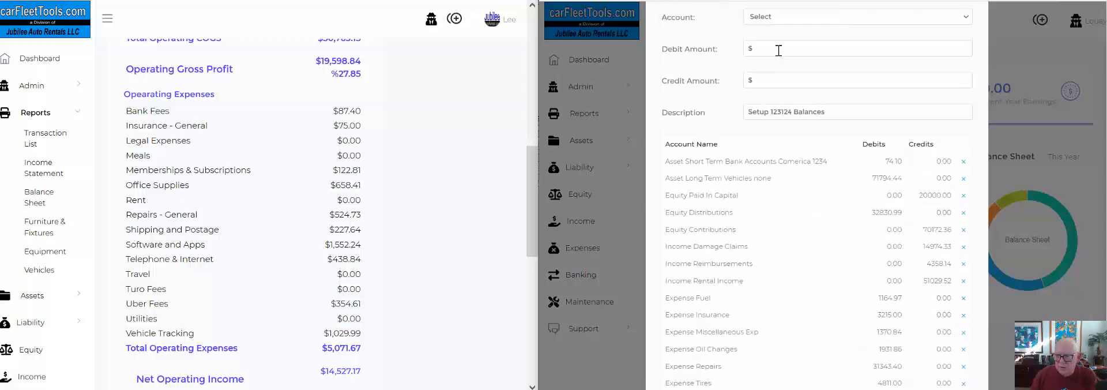
# Add a line for the Telephone & Internet expense account with a debit of 438.84.
pyautogui.click(773, 17)
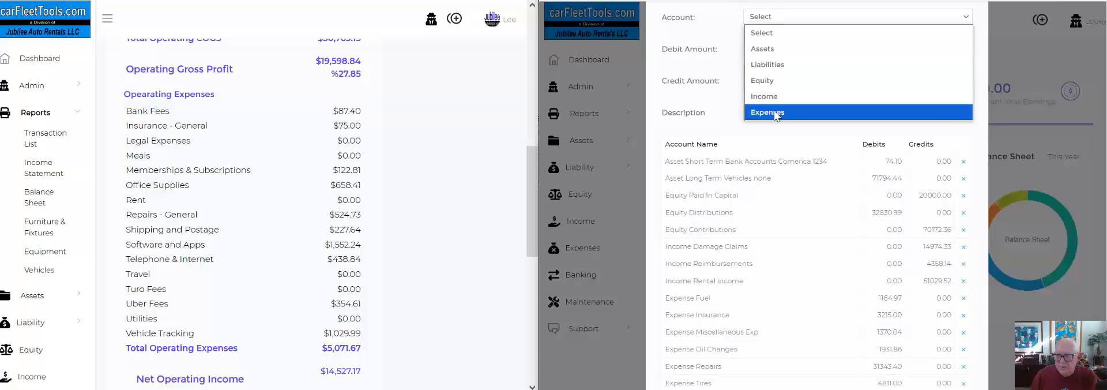
pyautogui.click(773, 110)
pyautogui.click(773, 33)
pyautogui.scroll(-3, 807, 196)
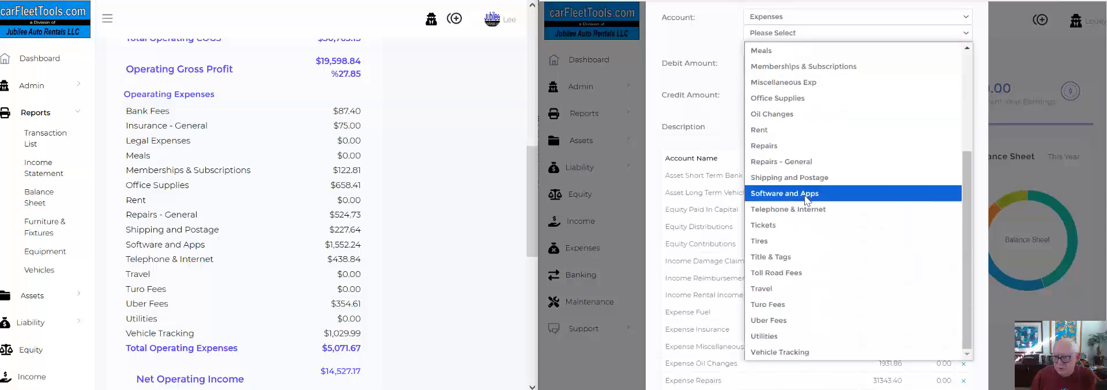
pyautogui.click(788, 209)
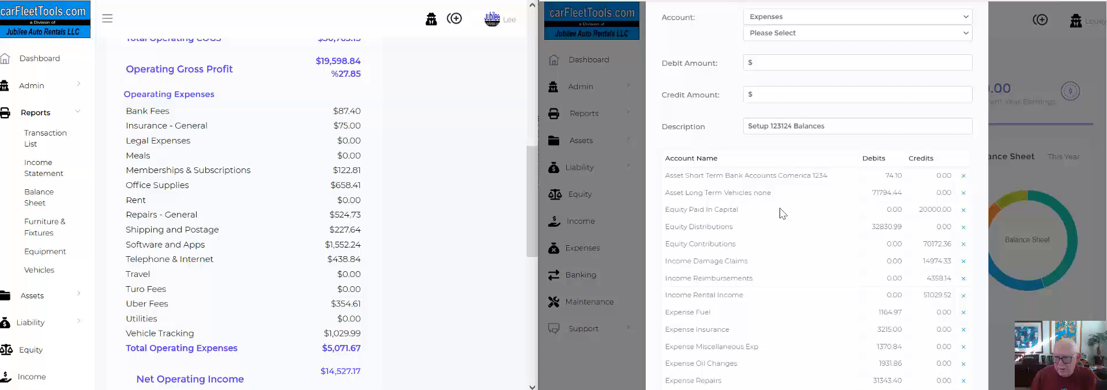
pyautogui.click(769, 66)
pyautogui.write('438.84')
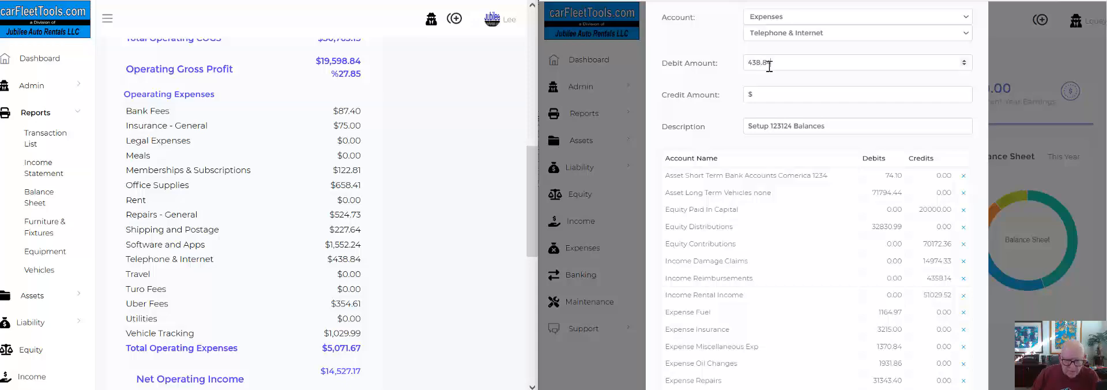
pyautogui.scroll(-5, 806, 117)
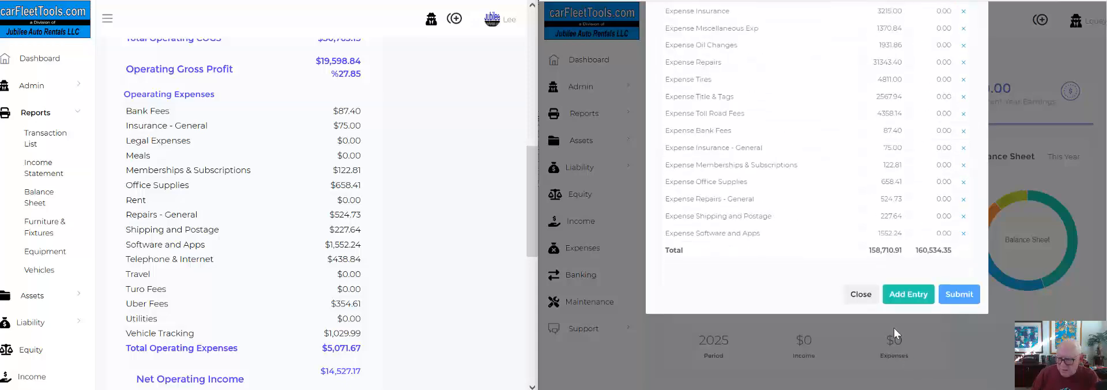
pyautogui.click(908, 296)
# Add a line for the Uber Fees expense account with a debit of 354.61.
pyautogui.scroll(5, 833, 186)
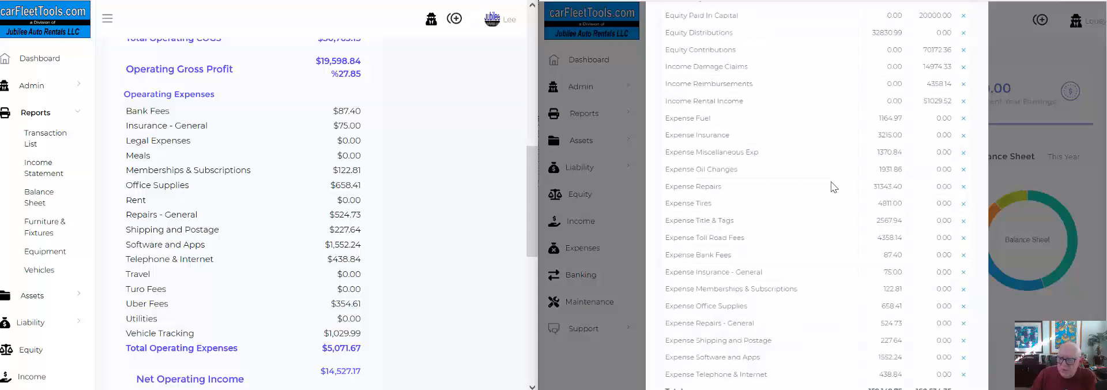
pyautogui.scroll(2, 833, 185)
pyautogui.click(771, 112)
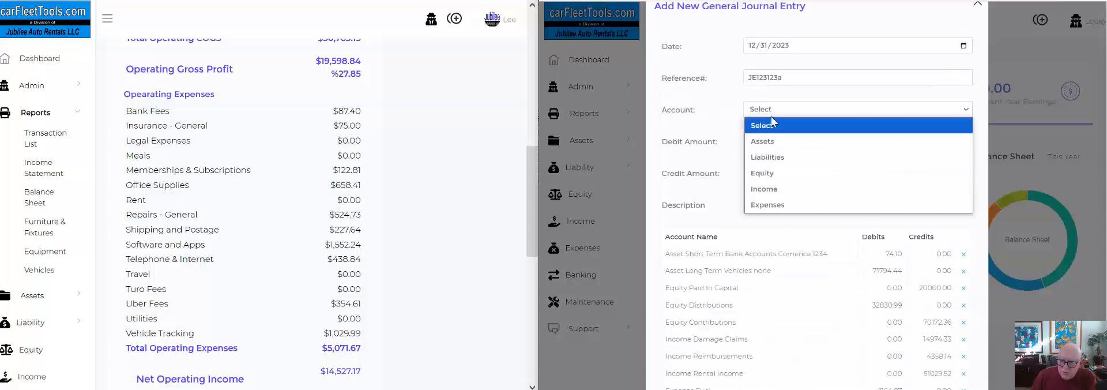
pyautogui.click(773, 206)
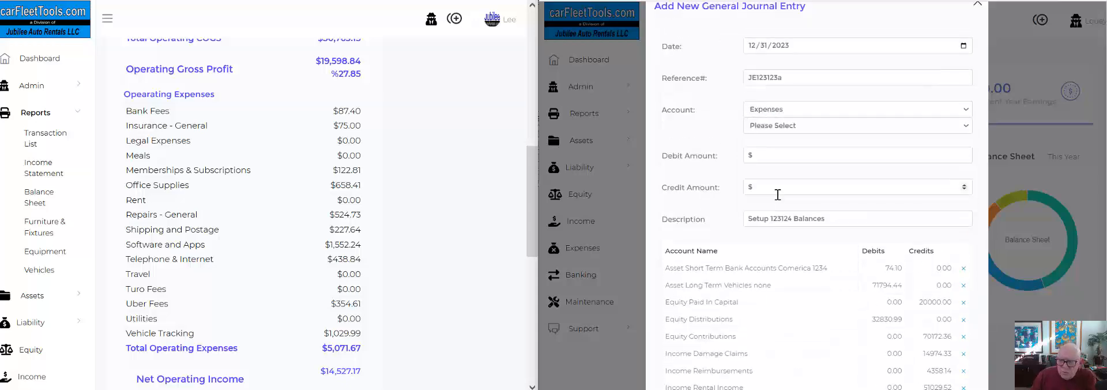
pyautogui.click(776, 126)
pyautogui.scroll(-5, 784, 231)
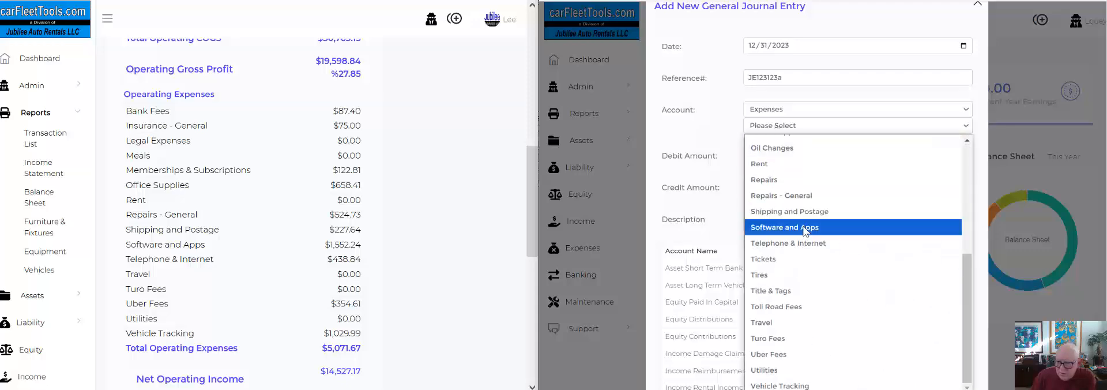
pyautogui.click(775, 354)
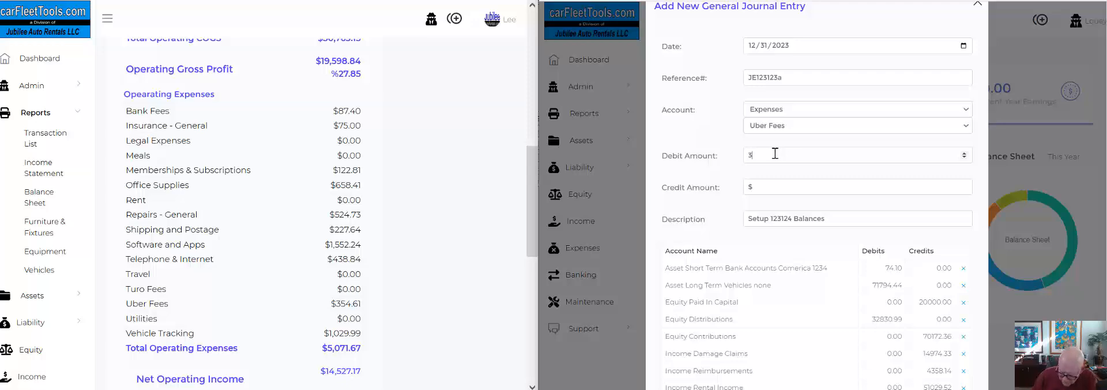
pyautogui.write('61')
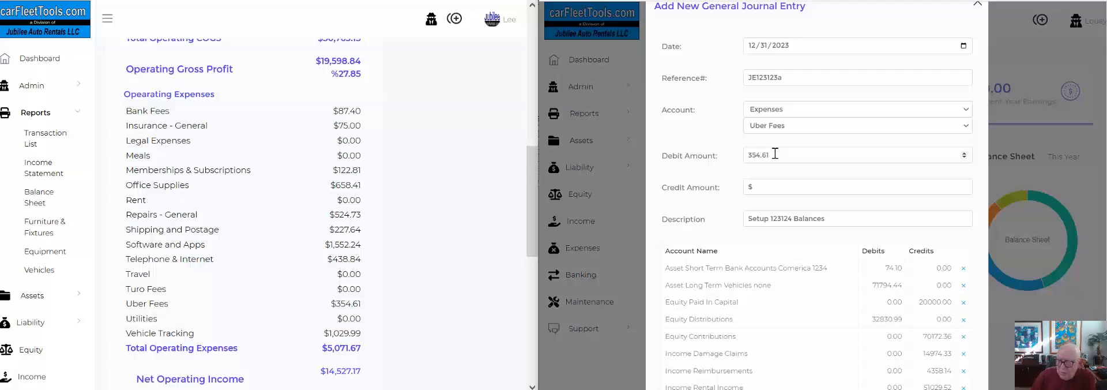
pyautogui.scroll(-15, 848, 240)
pyautogui.click(906, 294)
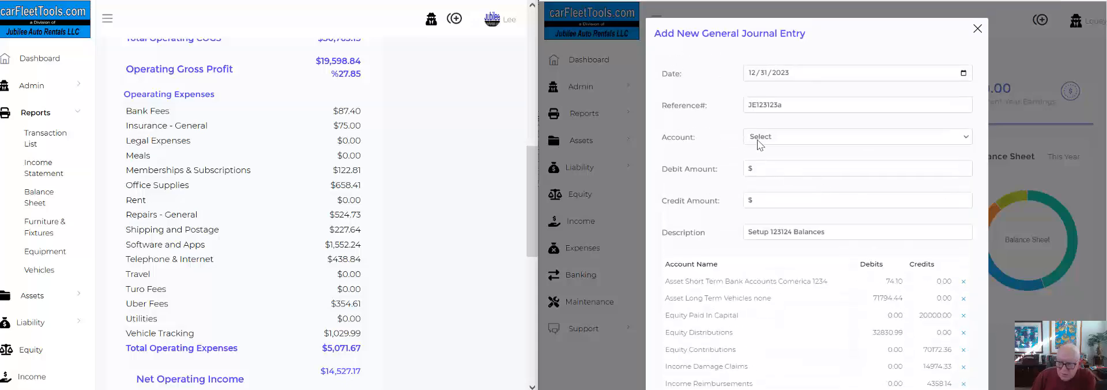
# Add a line for the Vehicle Tracking expense account with a debit of 1029.99 and submit the journal entry.
pyautogui.click(770, 136)
pyautogui.click(777, 233)
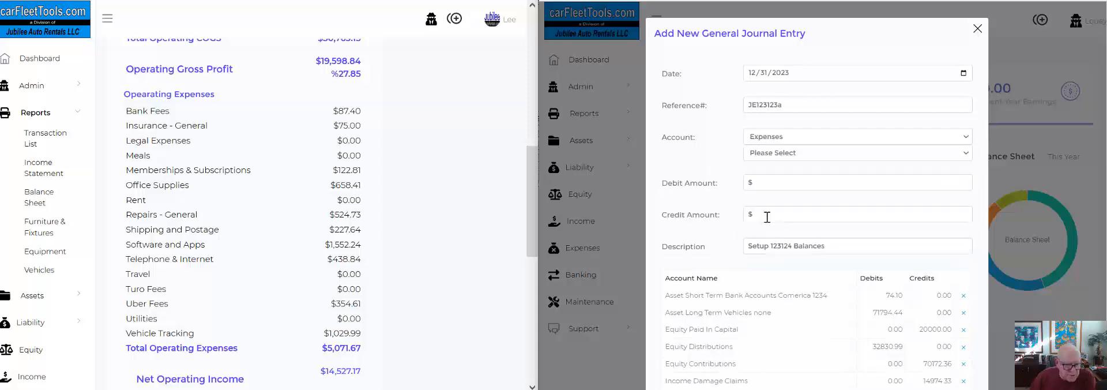
pyautogui.click(775, 153)
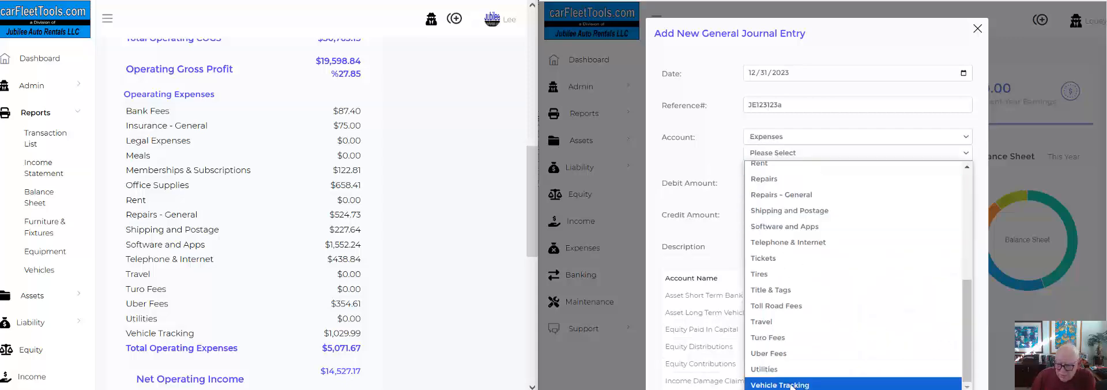
pyautogui.click(792, 384)
pyautogui.click(766, 184)
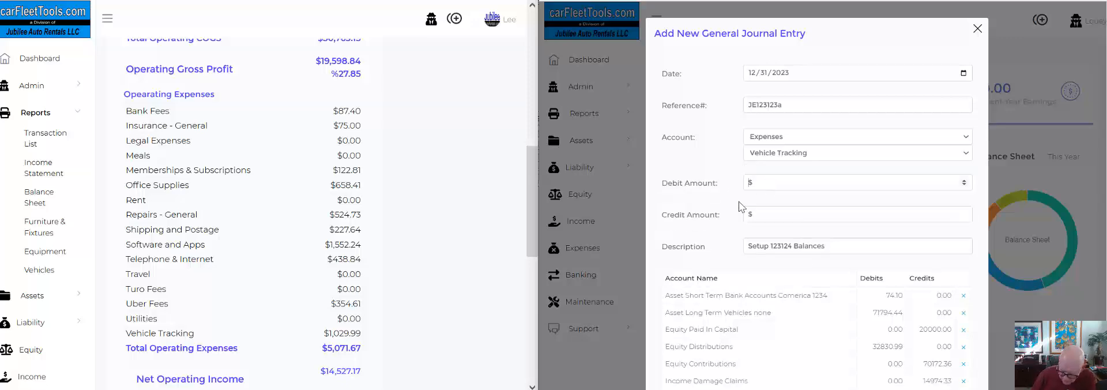
pyautogui.write('1029.99')
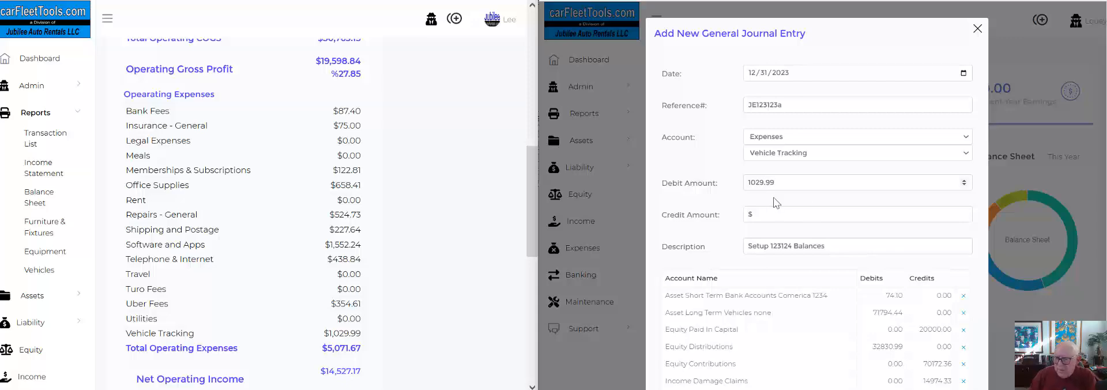
pyautogui.scroll(-4, 816, 216)
pyautogui.scroll(-4, 816, 217)
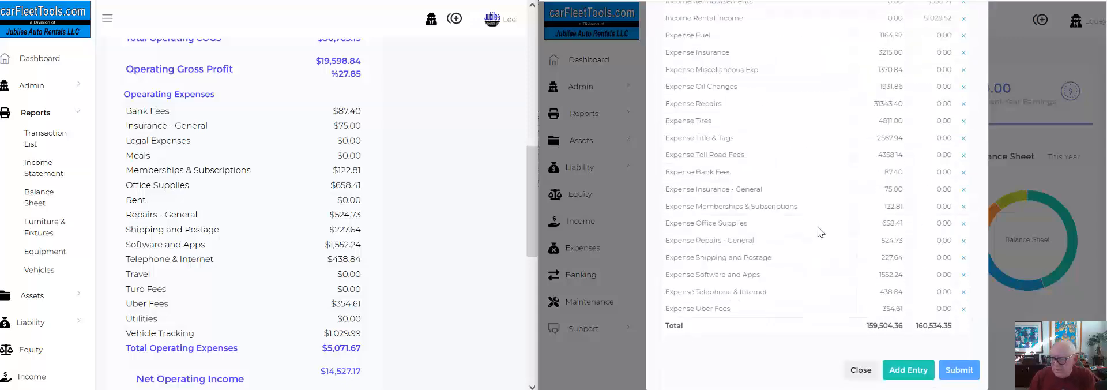
pyautogui.click(921, 368)
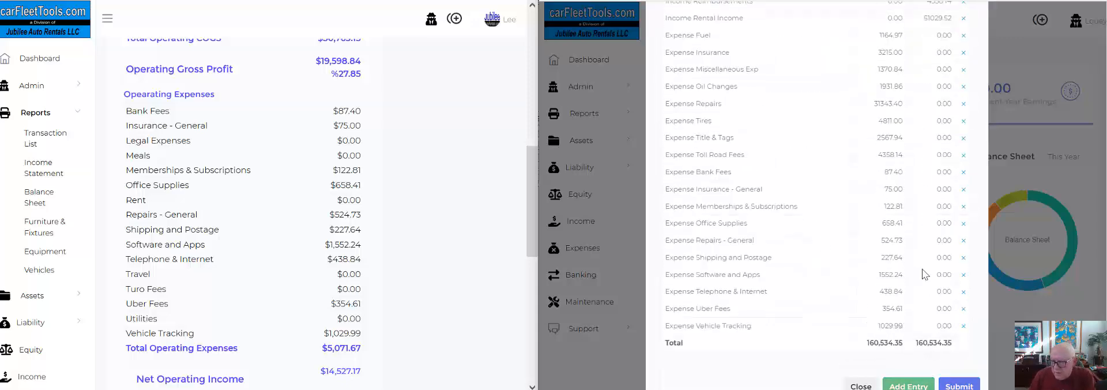
pyautogui.scroll(-2, 922, 252)
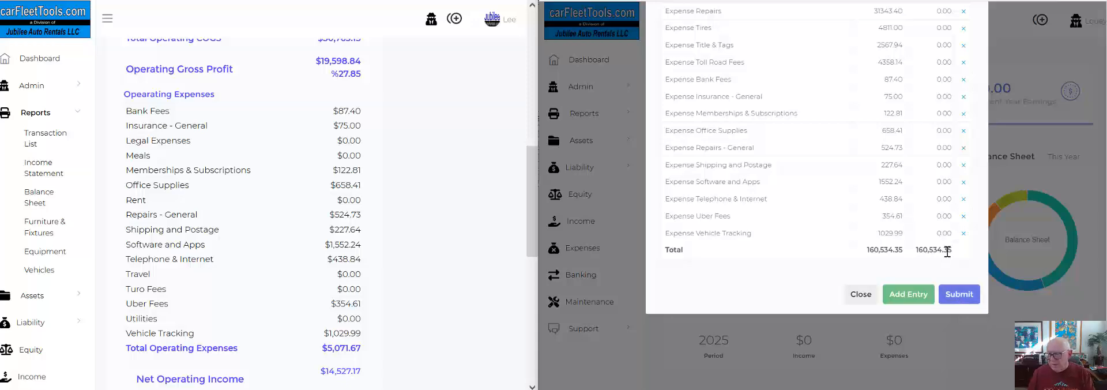
pyautogui.click(956, 295)
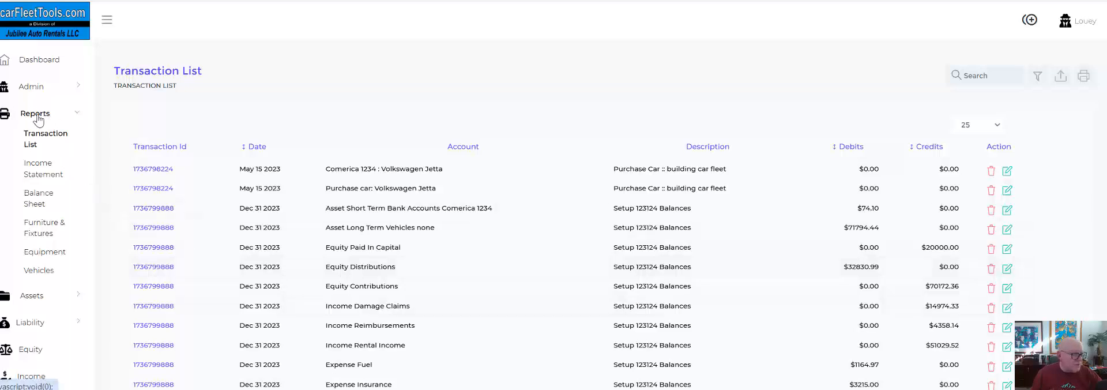
# Open the new account's income statement and set its filter to start from 01-01-2023.
pyautogui.click(39, 168)
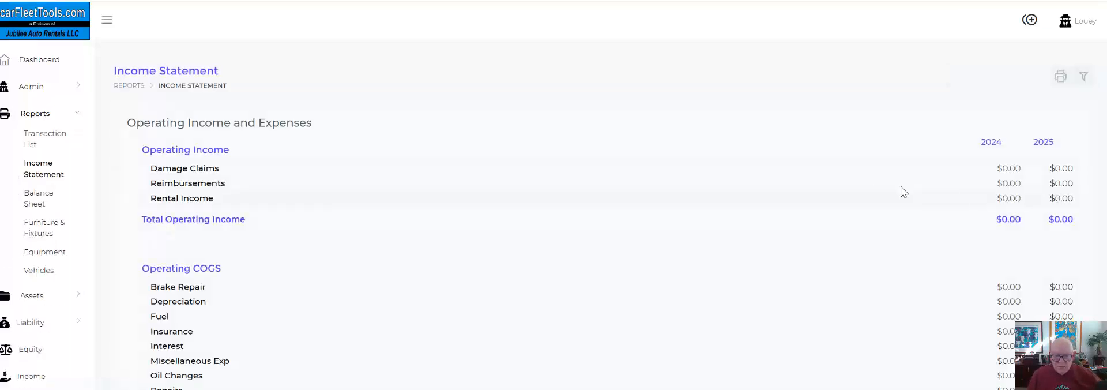
pyautogui.click(1085, 80)
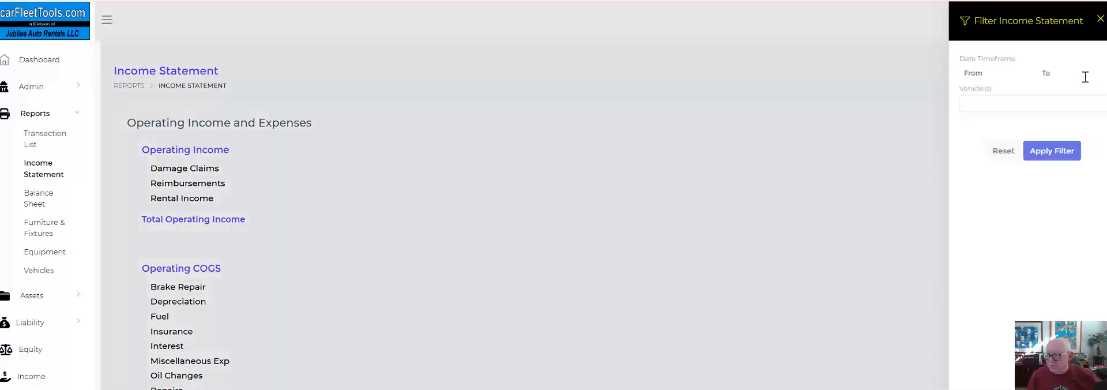
pyautogui.click(998, 73)
pyautogui.click(1033, 128)
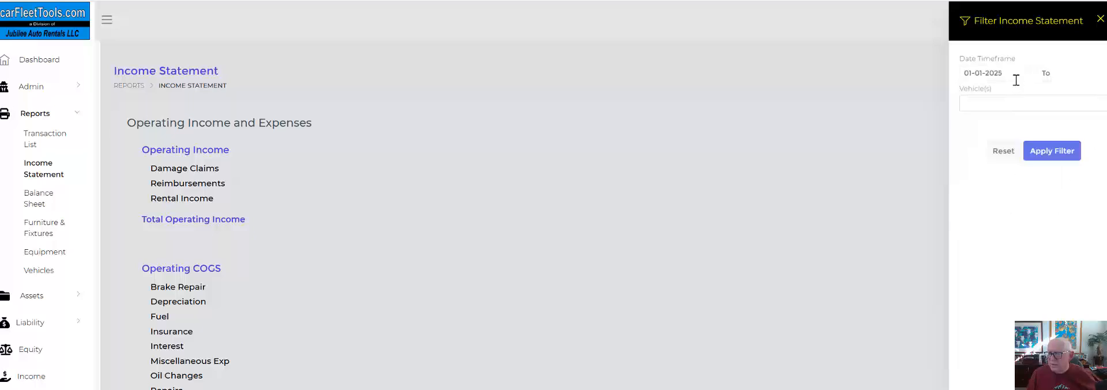
pyautogui.click(1014, 74)
pyautogui.press('BackSpace')
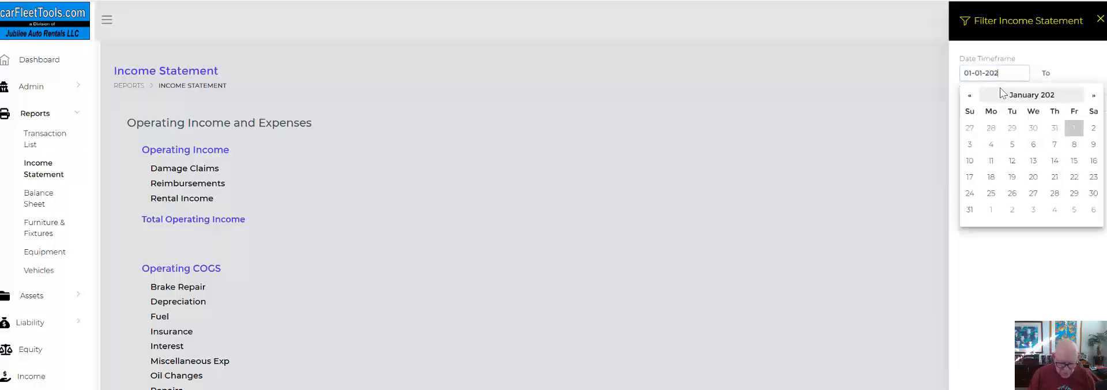
pyautogui.write('3')
# Set the income statement filter's end date to 31-12-2023 and apply the filter.
pyautogui.click(1053, 74)
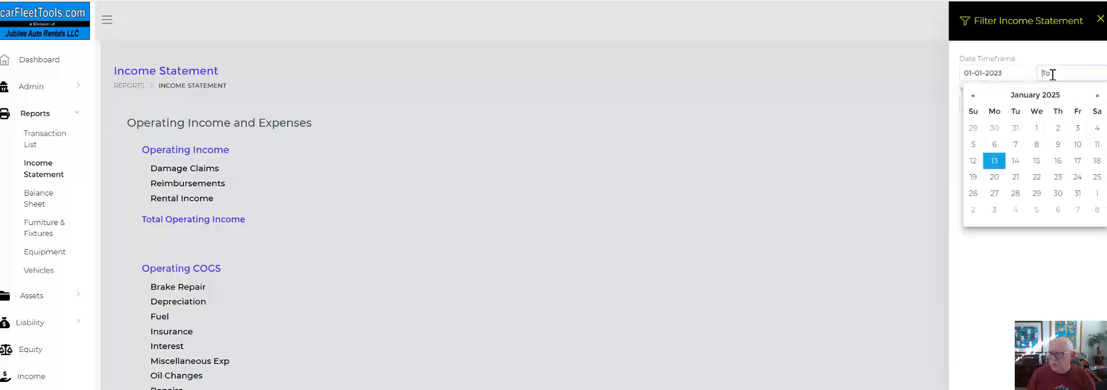
pyautogui.click(976, 96)
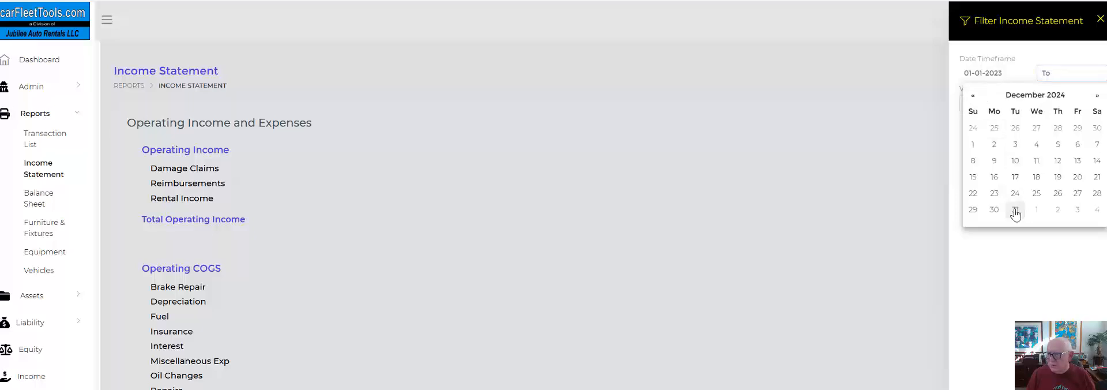
pyautogui.click(1015, 193)
pyautogui.click(1084, 73)
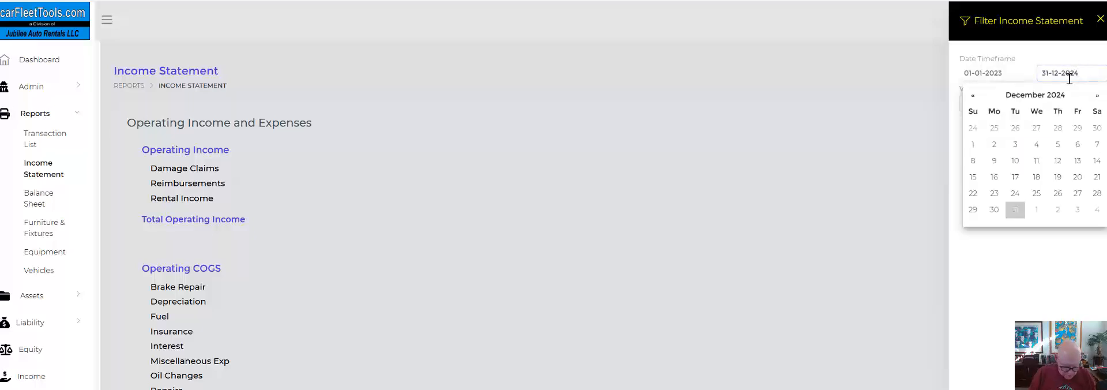
pyautogui.press('BackSpace')
pyautogui.write('3')
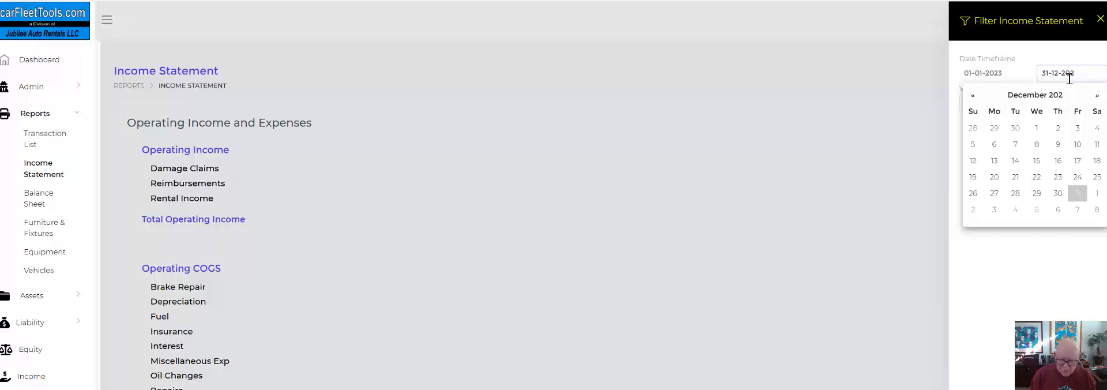
pyautogui.click(1040, 311)
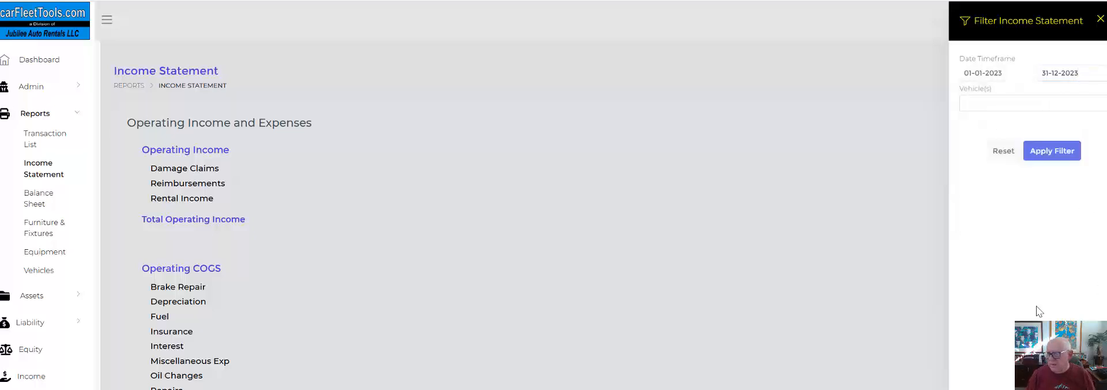
pyautogui.click(1051, 151)
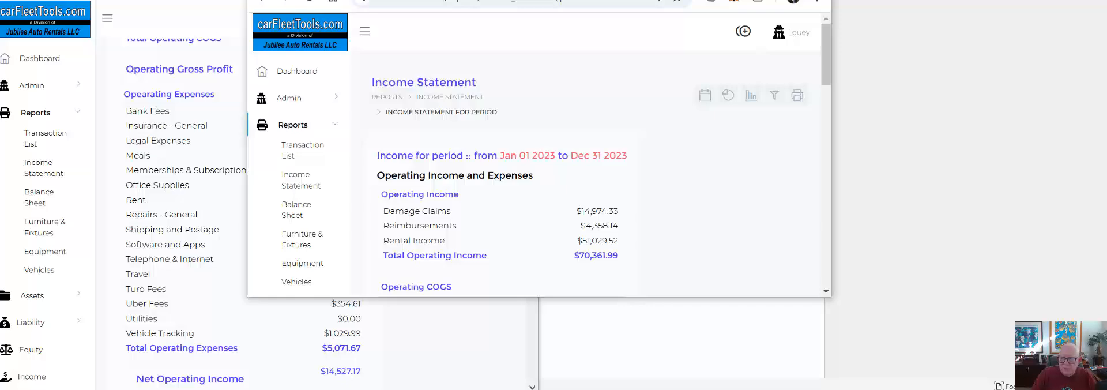
# Place the two accounts' 2023 income statements side by side and compare income, COGS, operating expenses and net operating income.
pyautogui.moveTo(576, 0); pyautogui.dragTo(1106, 0)
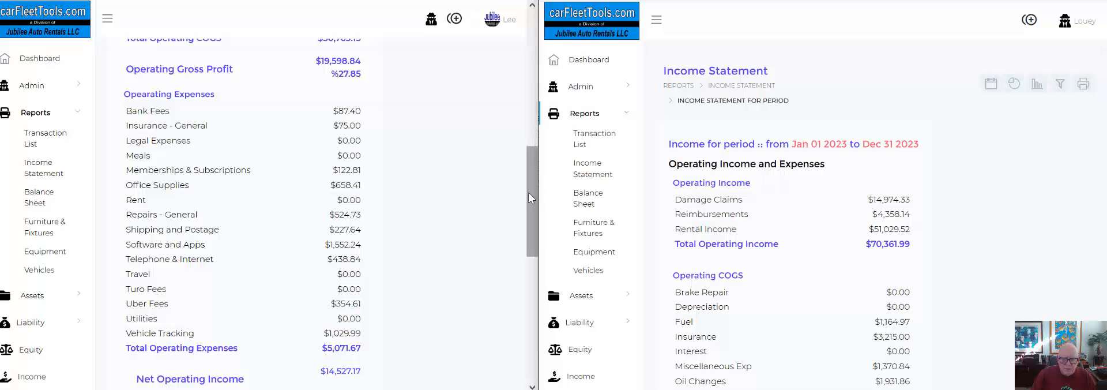
pyautogui.moveTo(529, 192); pyautogui.dragTo(528, 59)
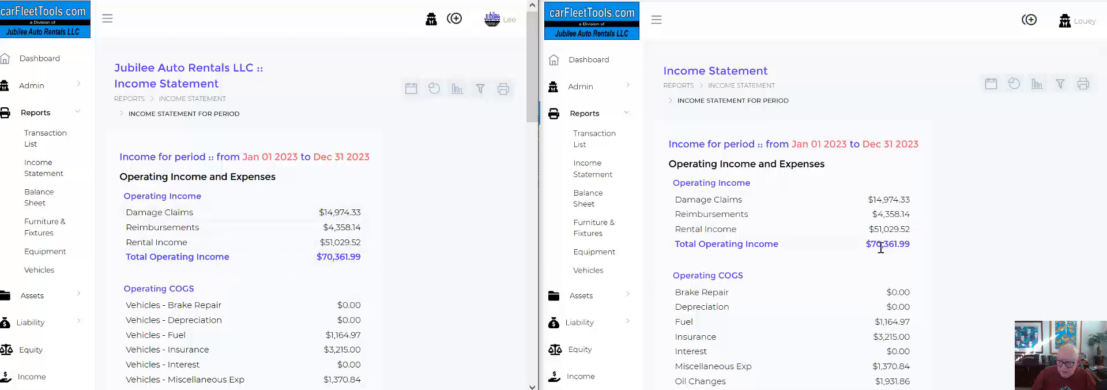
pyautogui.scroll(-2, 906, 246)
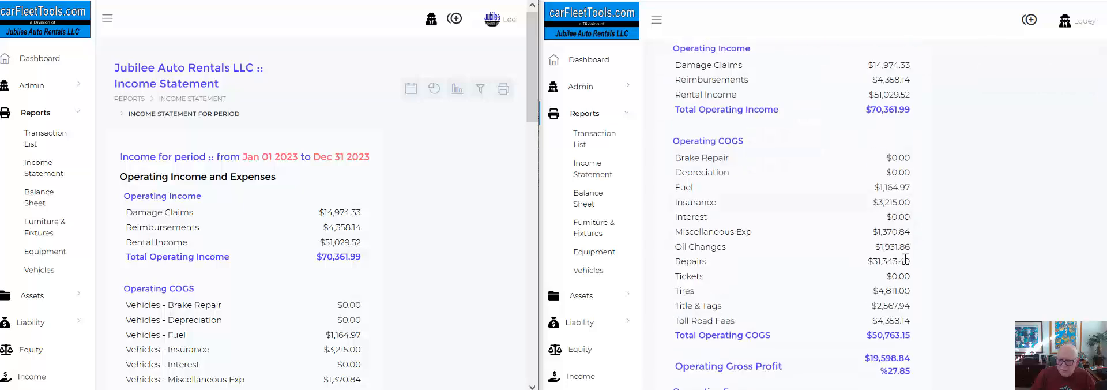
pyautogui.scroll(-2, 906, 260)
pyautogui.scroll(-3, 473, 233)
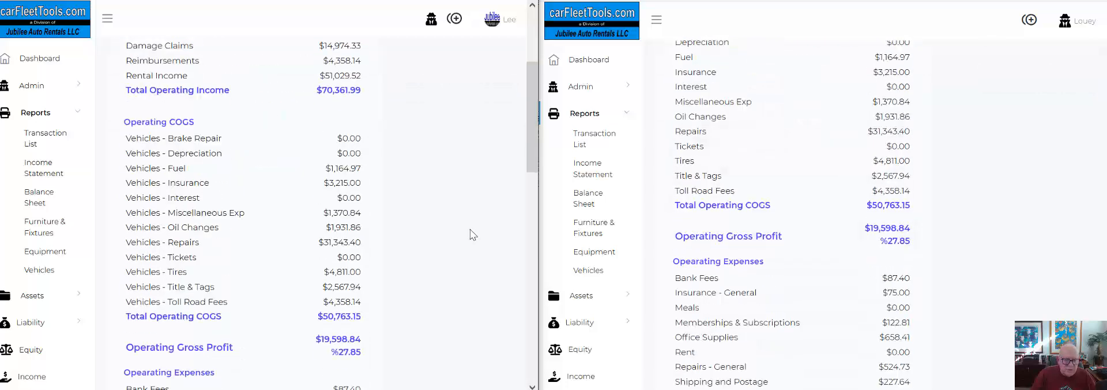
pyautogui.scroll(-1, 470, 245)
pyautogui.scroll(-3, 744, 228)
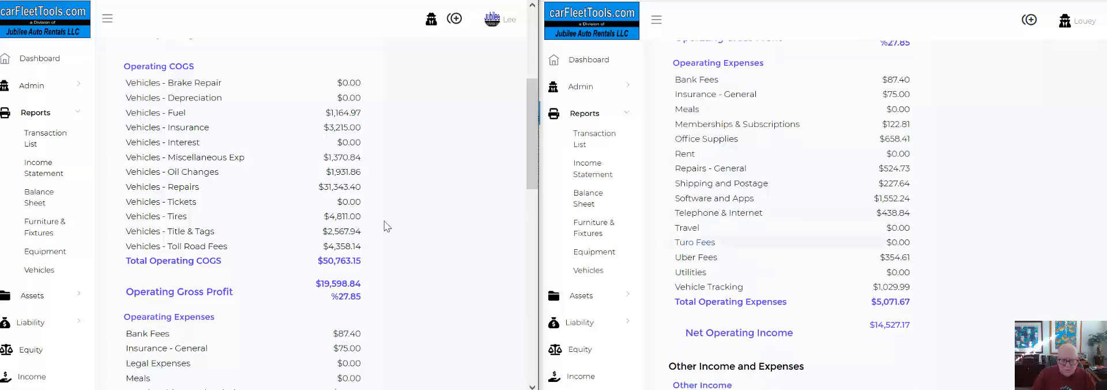
pyautogui.scroll(-6, 387, 228)
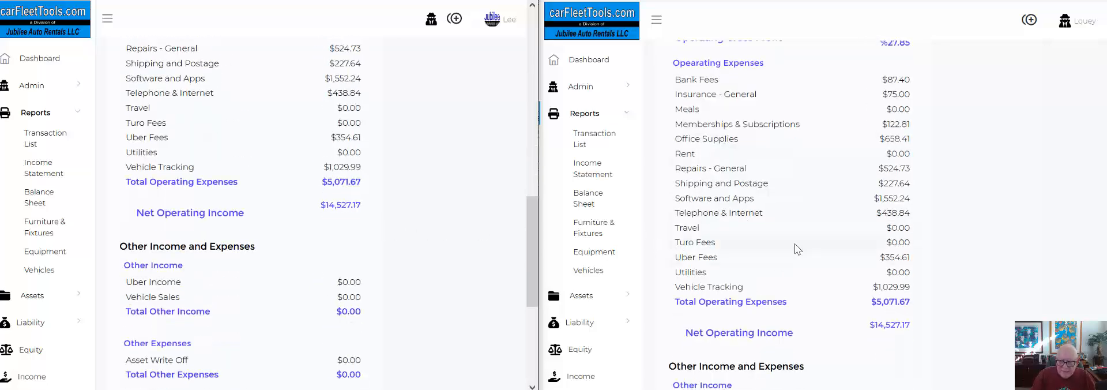
pyautogui.scroll(1, 808, 264)
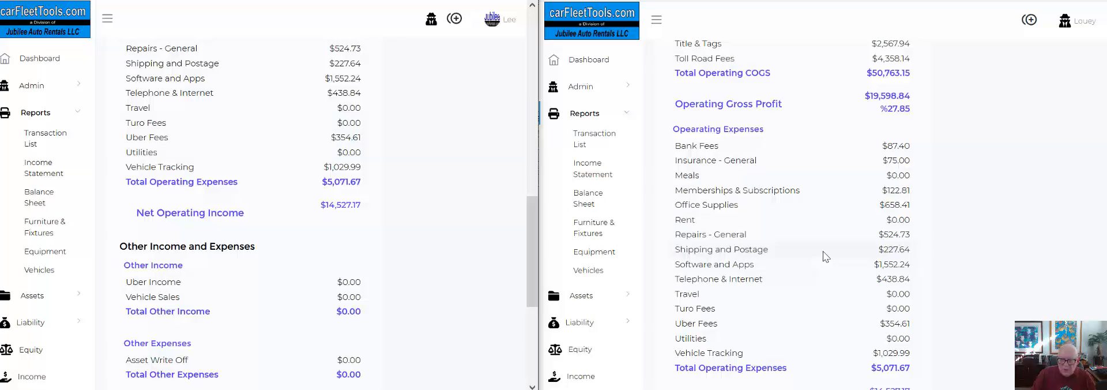
pyautogui.scroll(-1, 825, 256)
pyautogui.scroll(10, 825, 256)
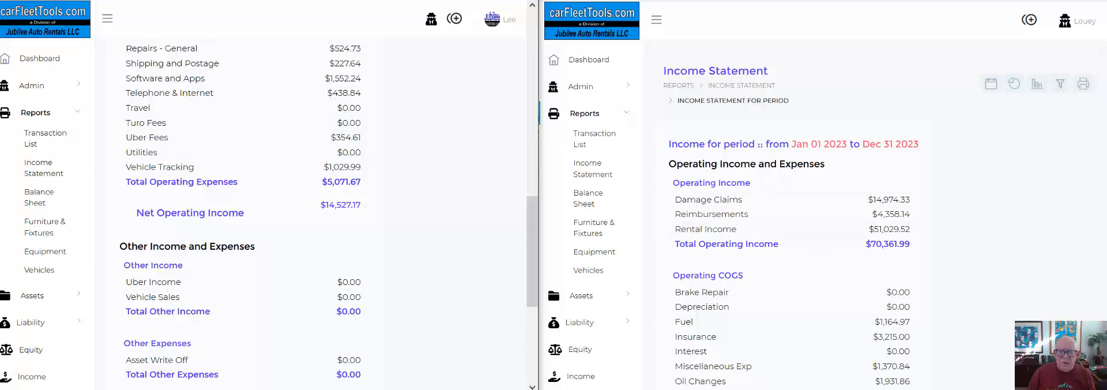
# Maximize the original account's window and review its 2023 income statement back toward the operating income section.
pyautogui.press('super+Up')
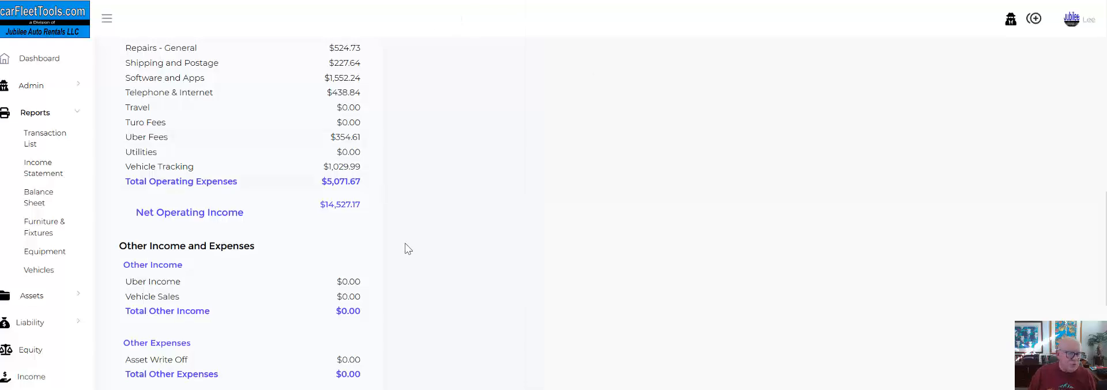
pyautogui.scroll(8, 492, 242)
pyautogui.scroll(2, 492, 242)
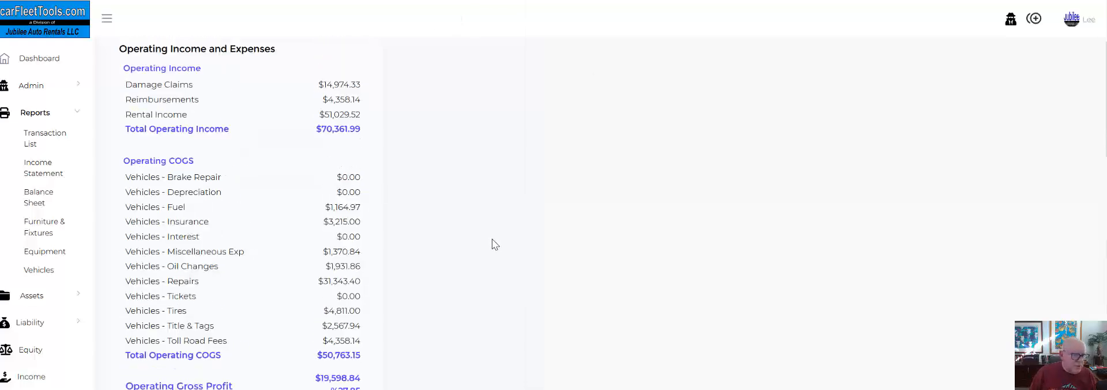